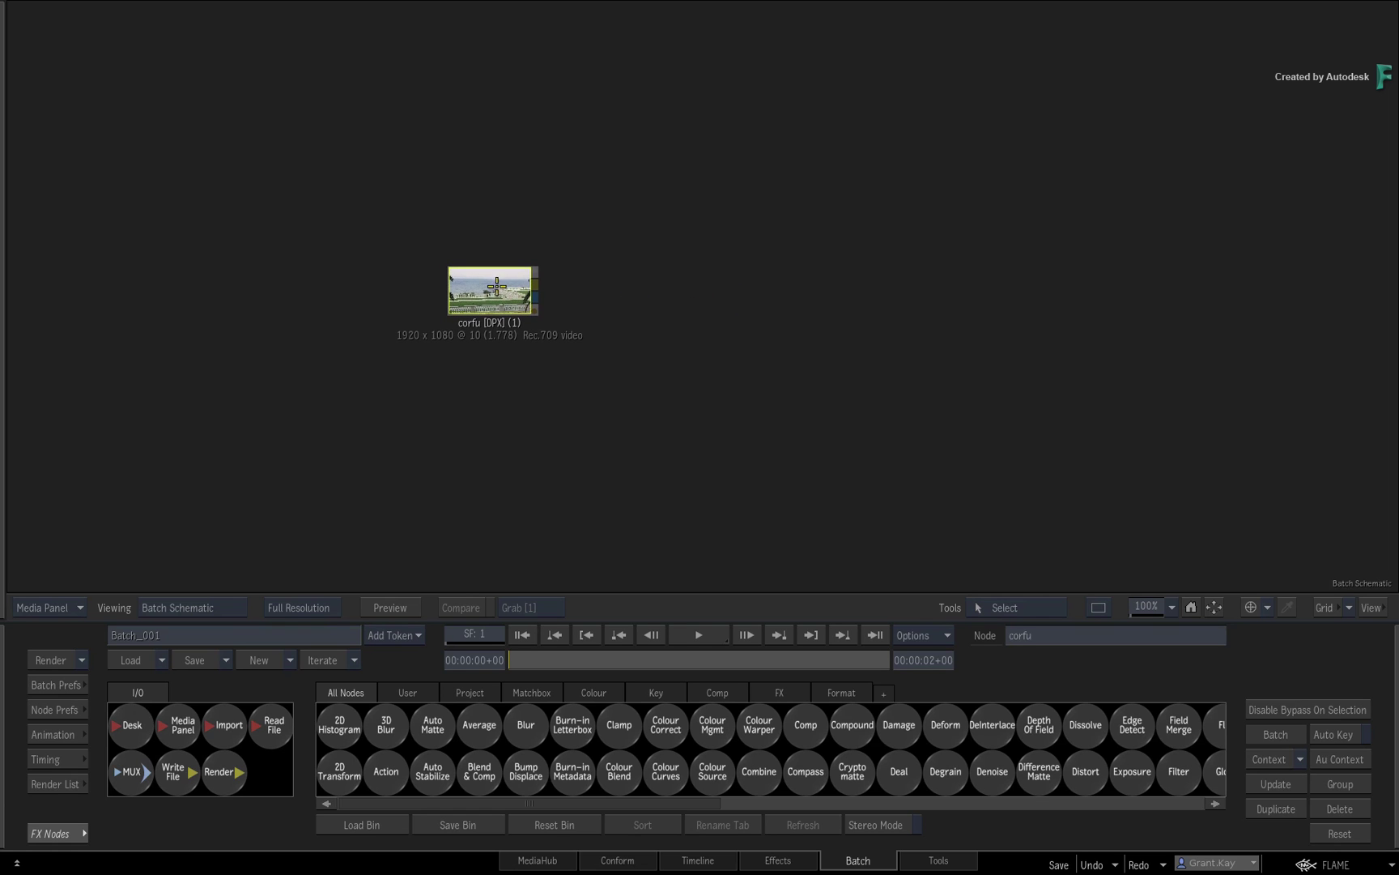
Step: Add the action105 Action node and a media1 input node, wiring the corfu clip into it
left_click_drag(386, 771, 834, 295)
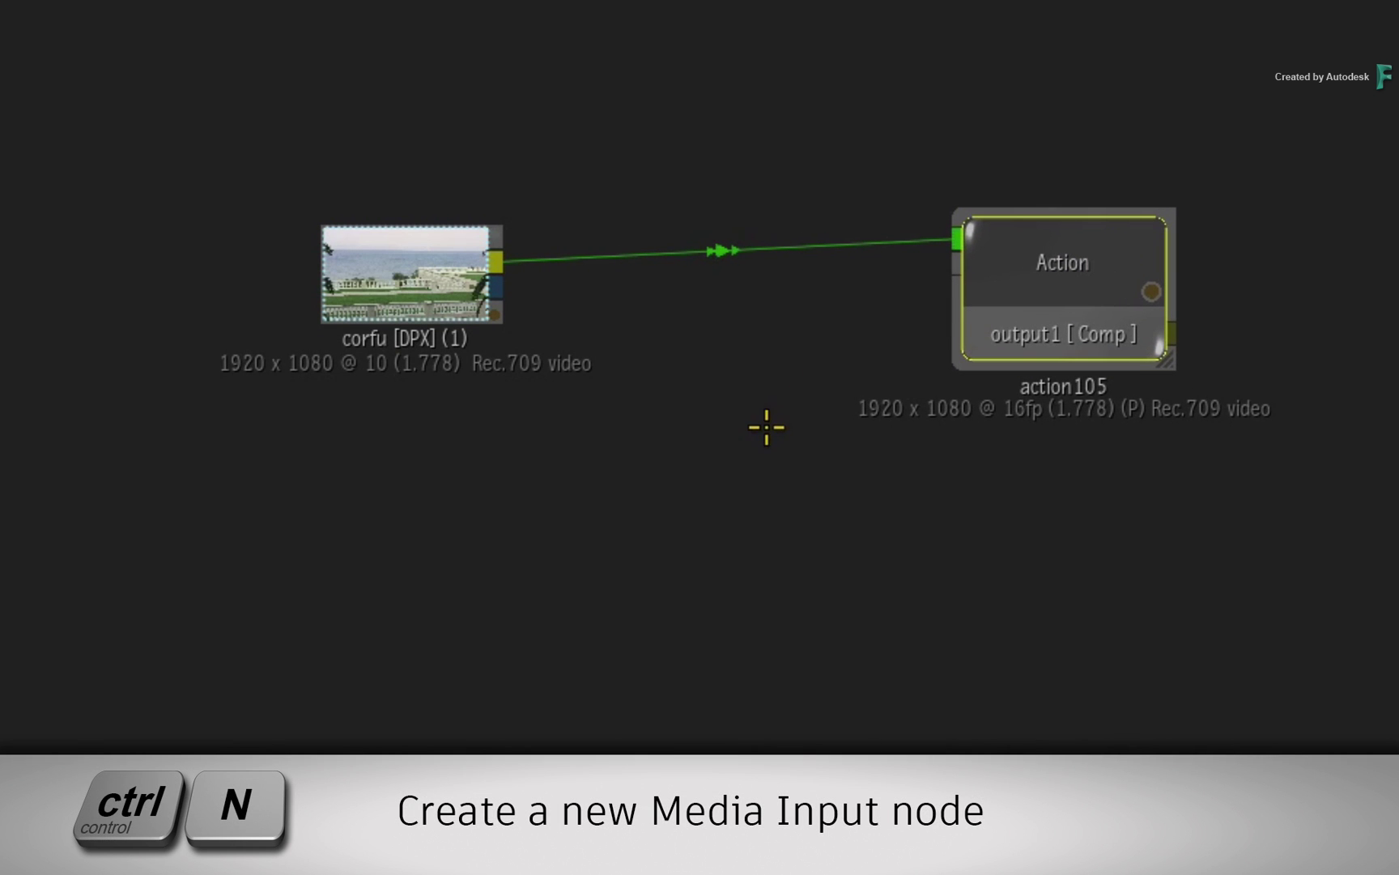
key("ctrl+n")
left_click_drag(685, 401, 703, 440)
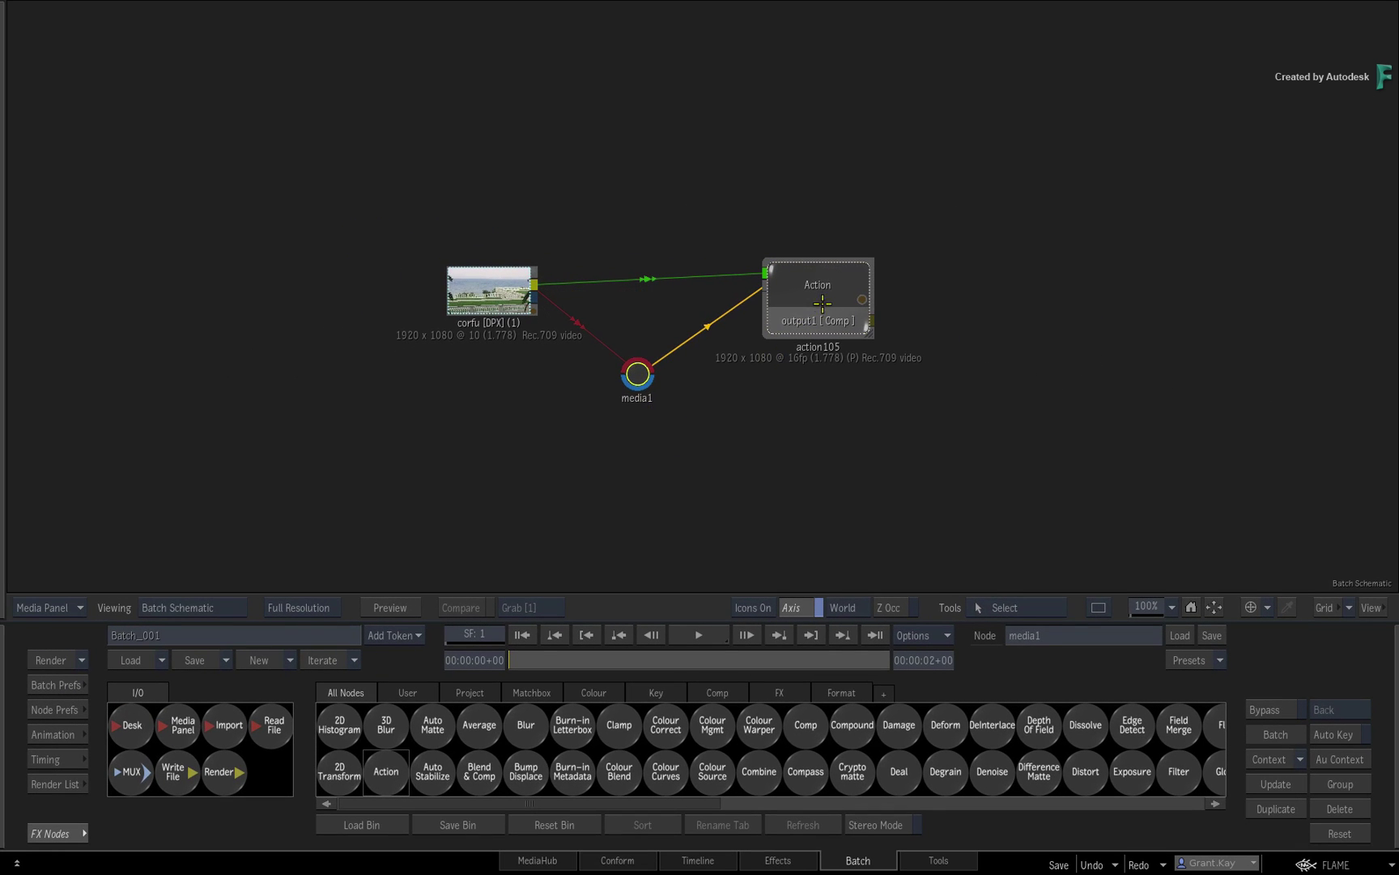
Step: Open action105 in Action and test surface1's Y rotation, returning it to 0°
left_click(812, 300)
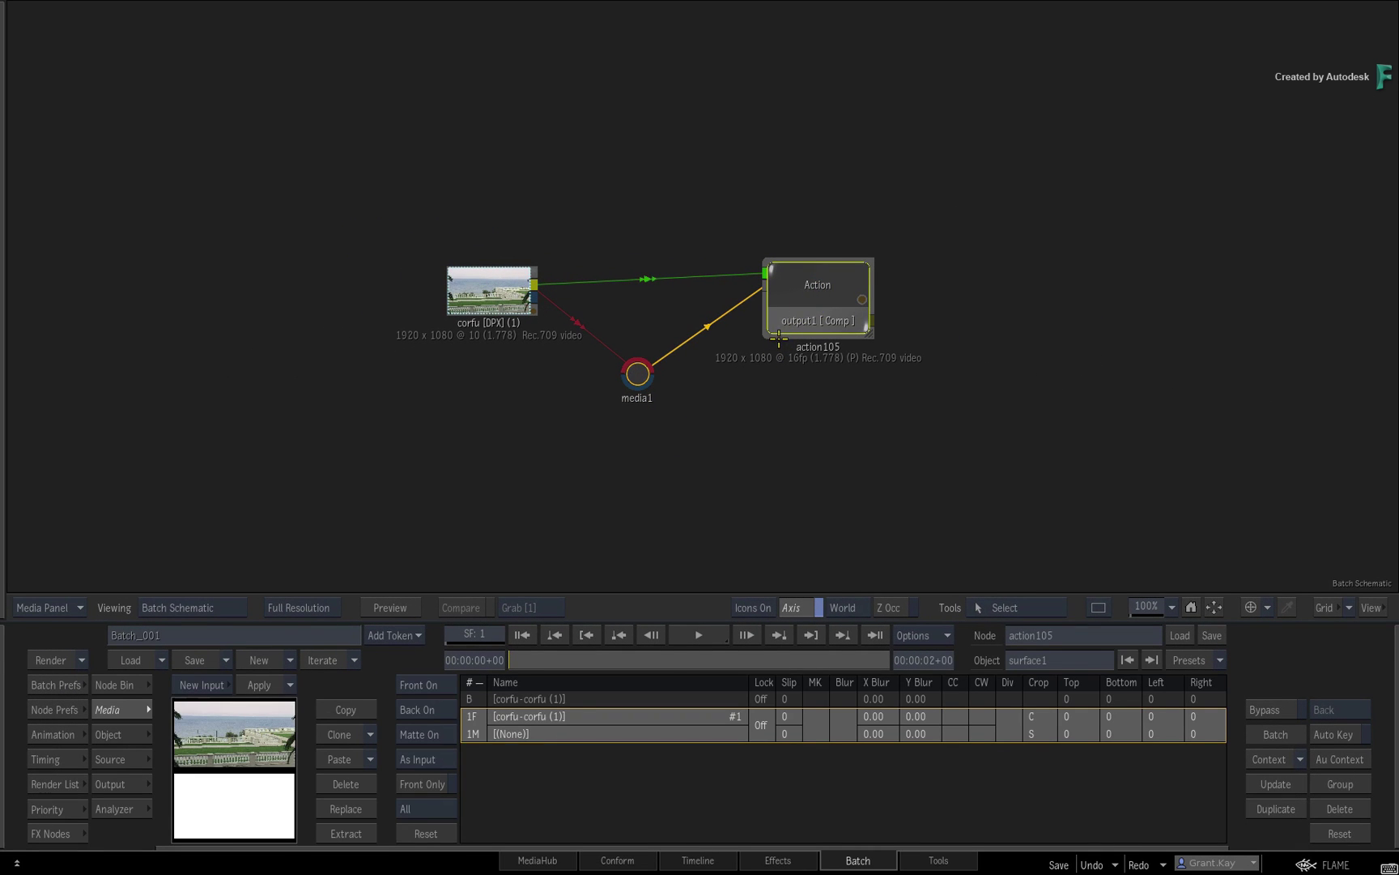
double_click(775, 325)
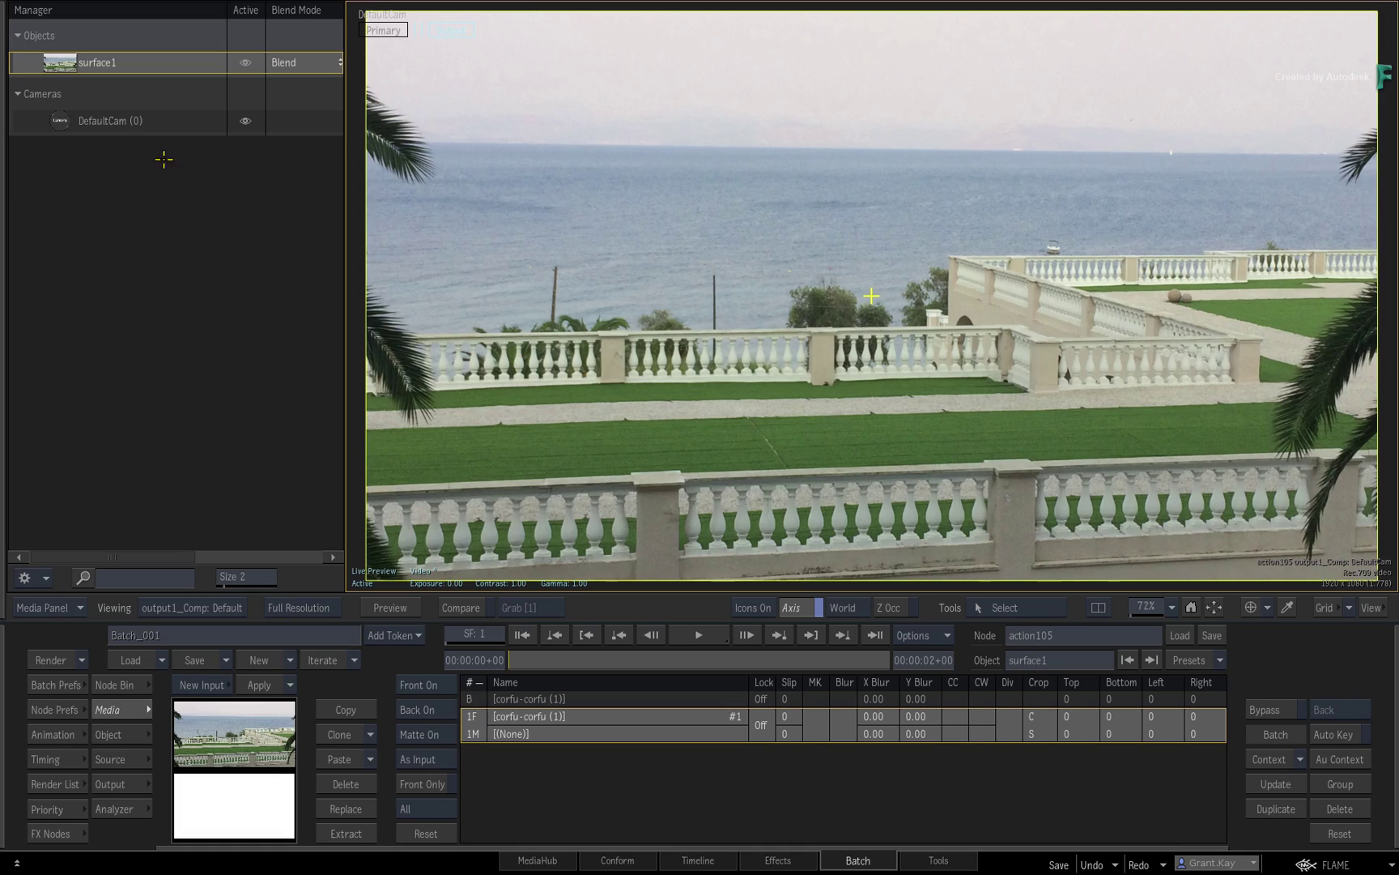
left_click(138, 734)
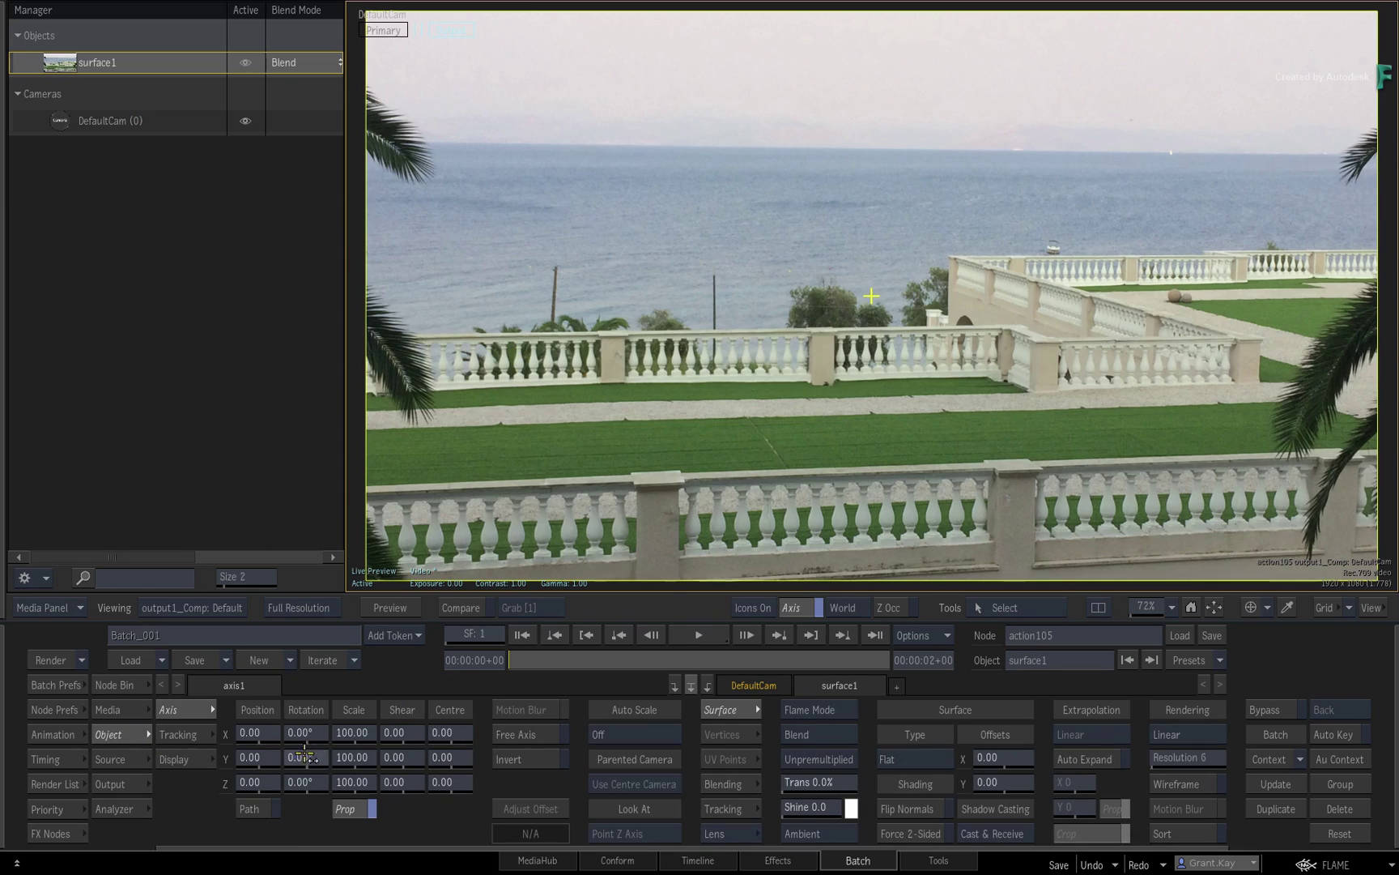
left_click_drag(303, 757, 386, 701)
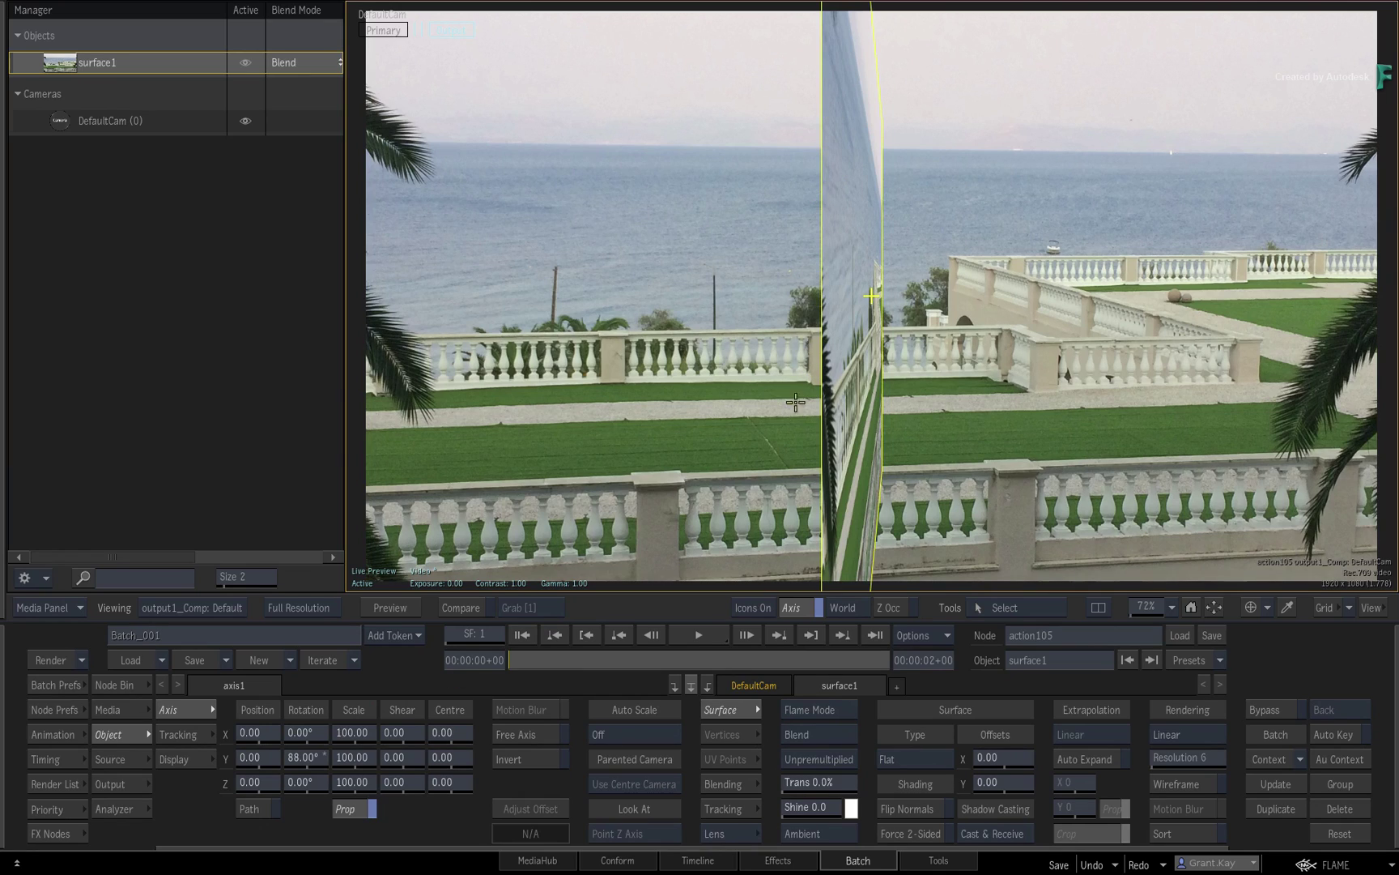
left_click_drag(309, 757, 263, 728)
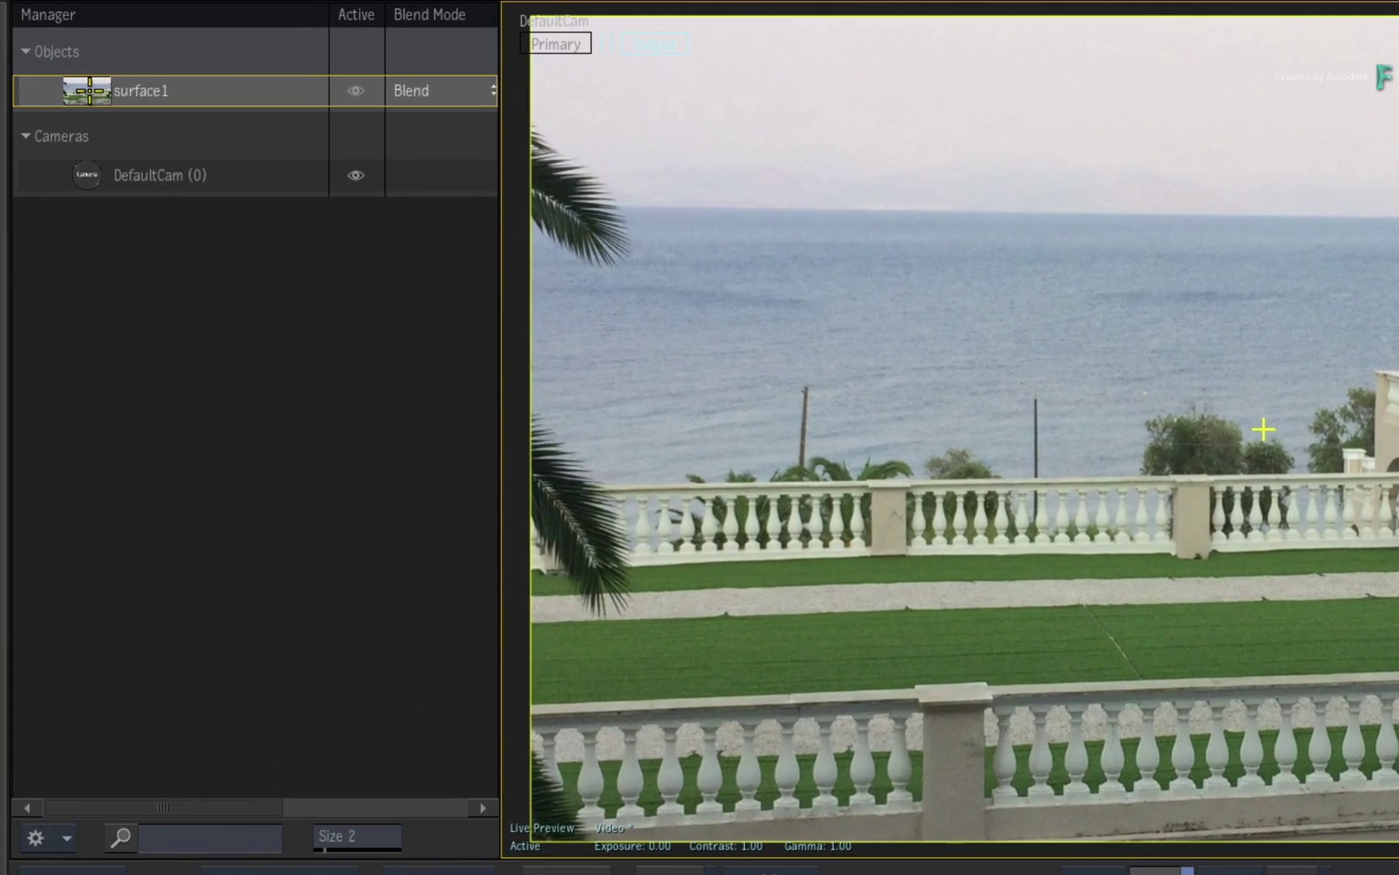
Step: Add a material1 node to surface1
right_click(60, 66)
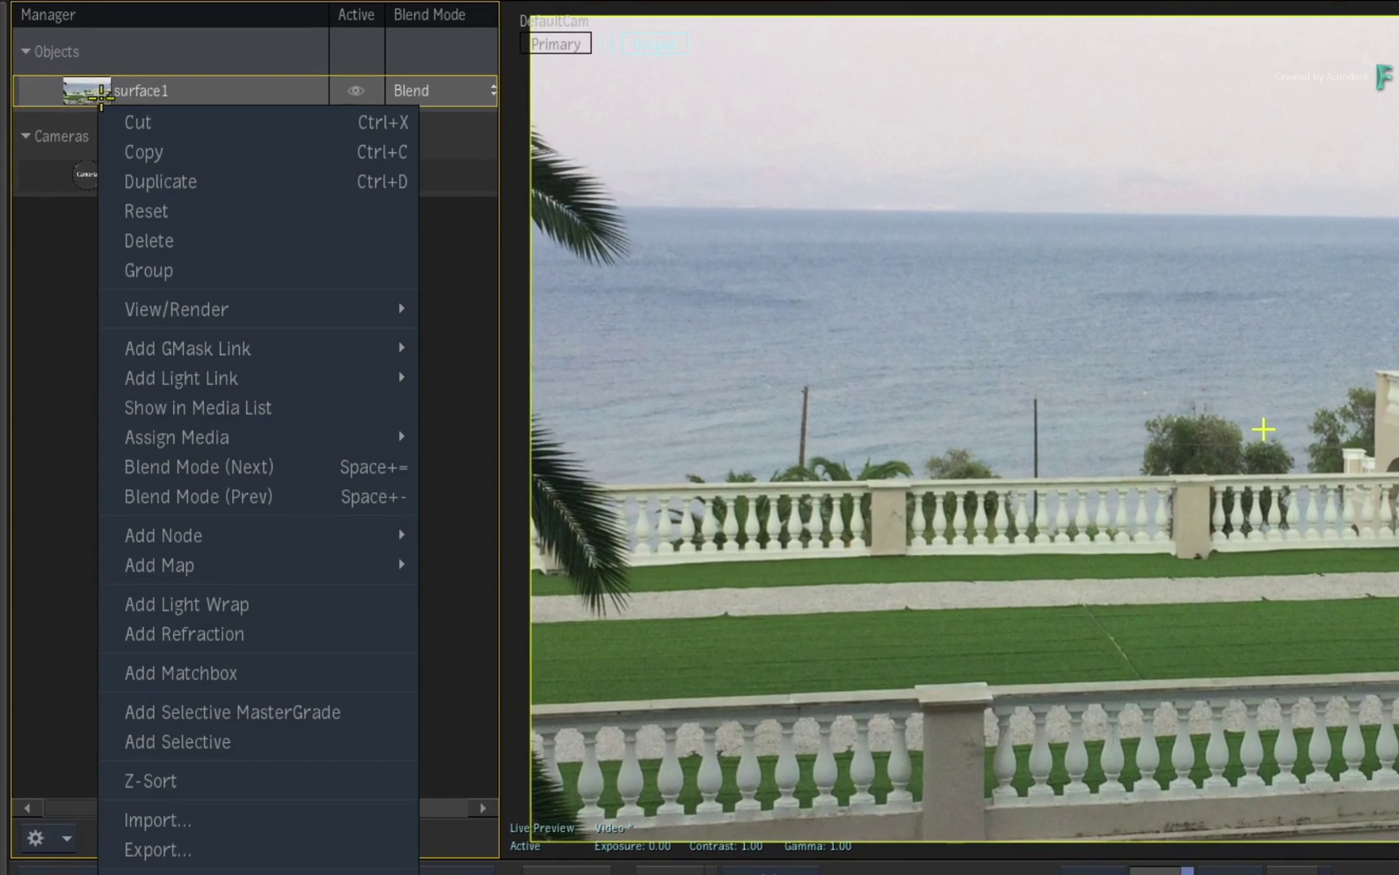
mouse_move(324, 531)
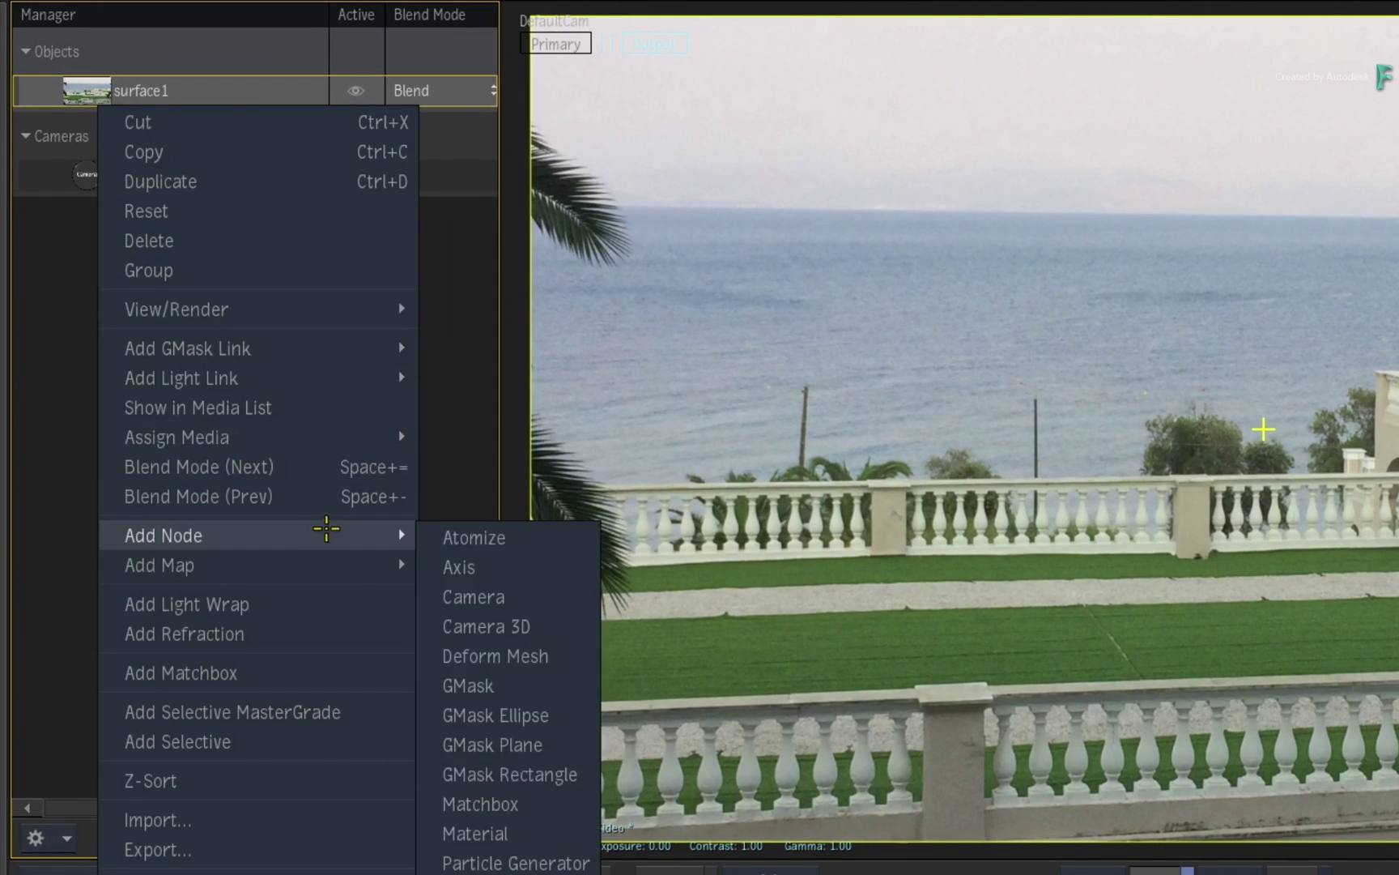
left_click(560, 839)
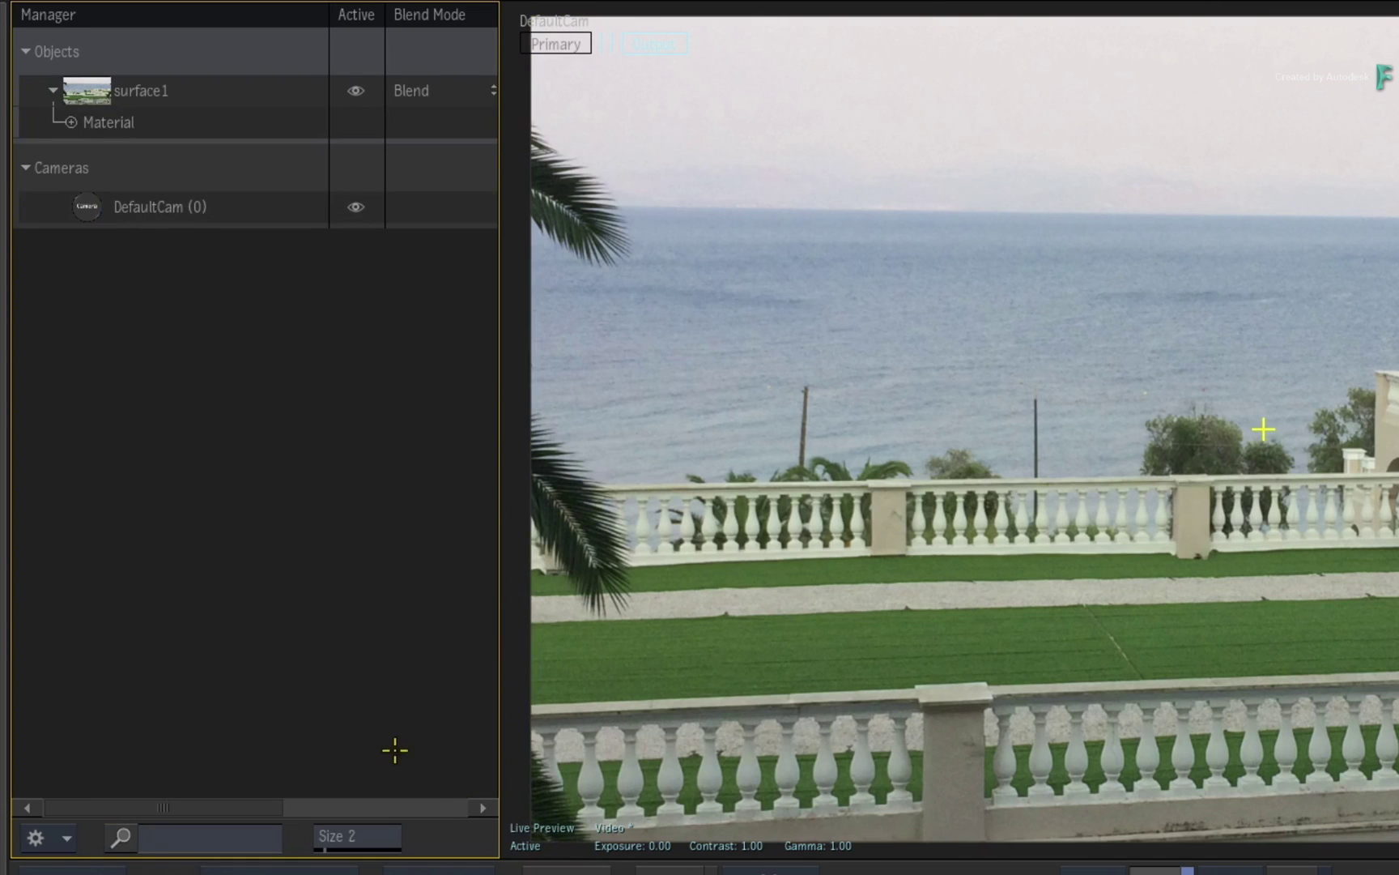
left_click(71, 120)
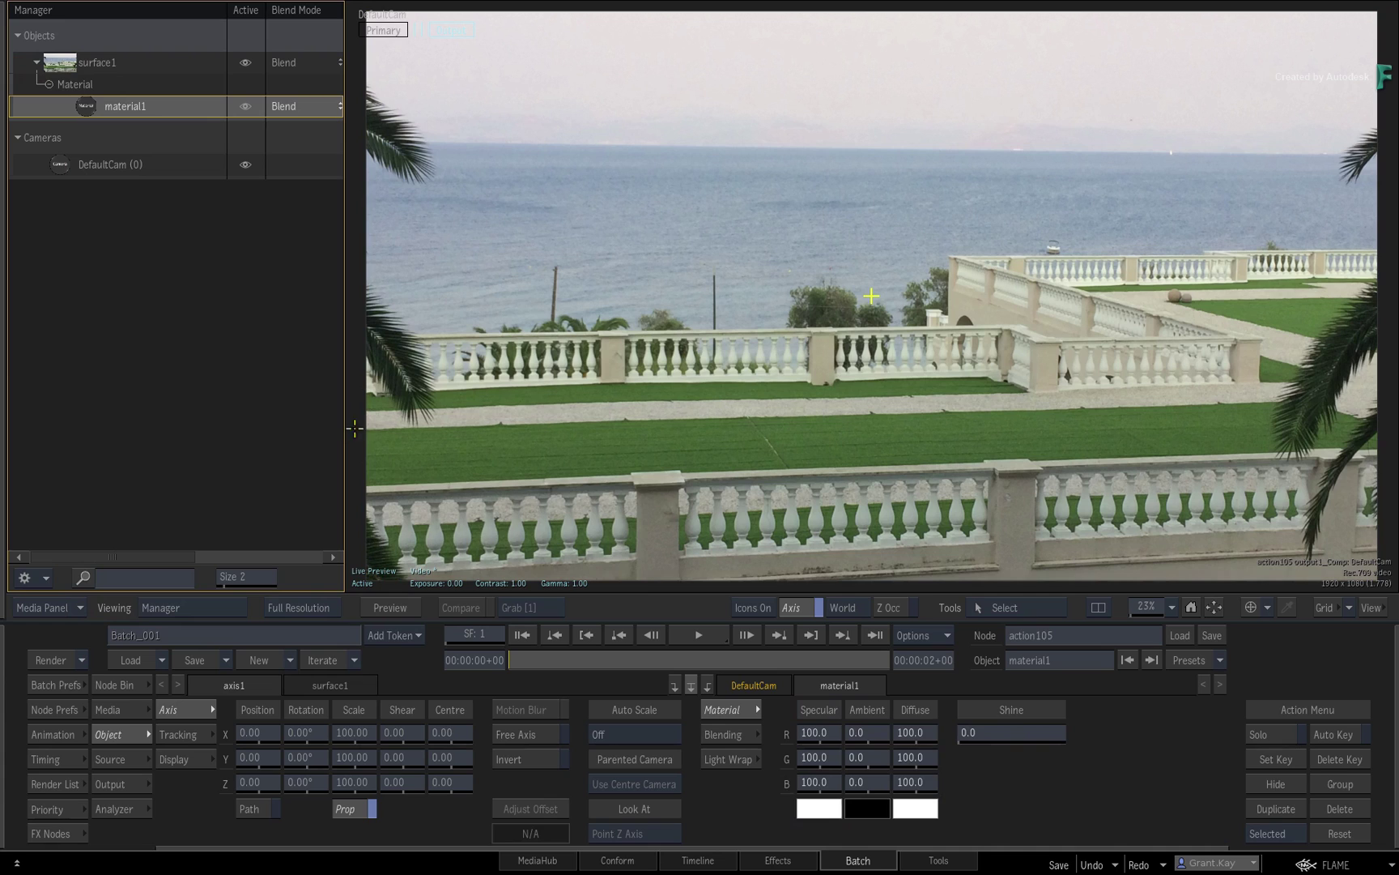
Step: Set material1's transparency to 85% and scale surface1 down to 71
left_click(721, 734)
left_click_drag(856, 826, 859, 826)
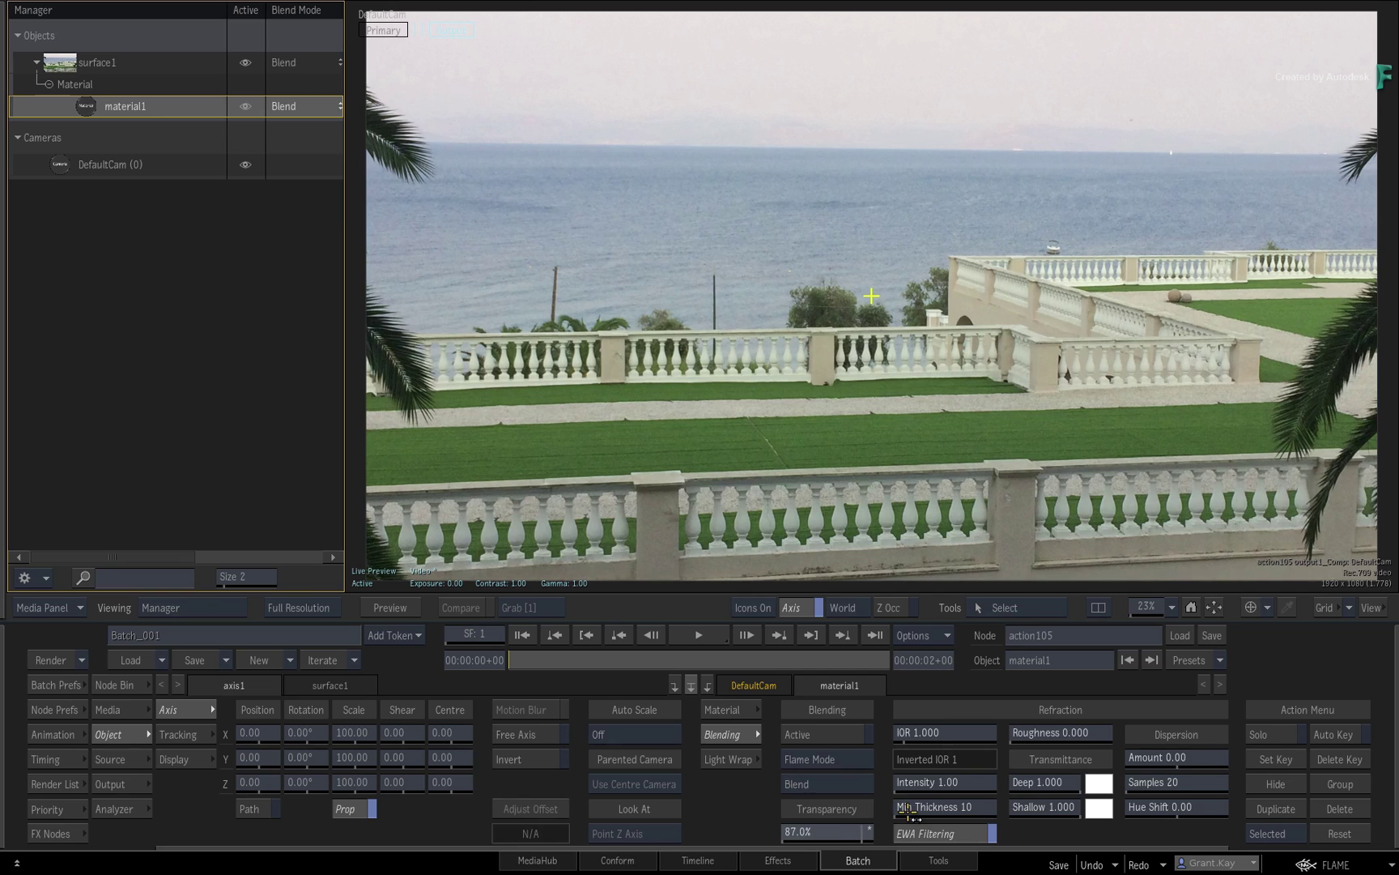
left_click_drag(901, 810, 903, 828)
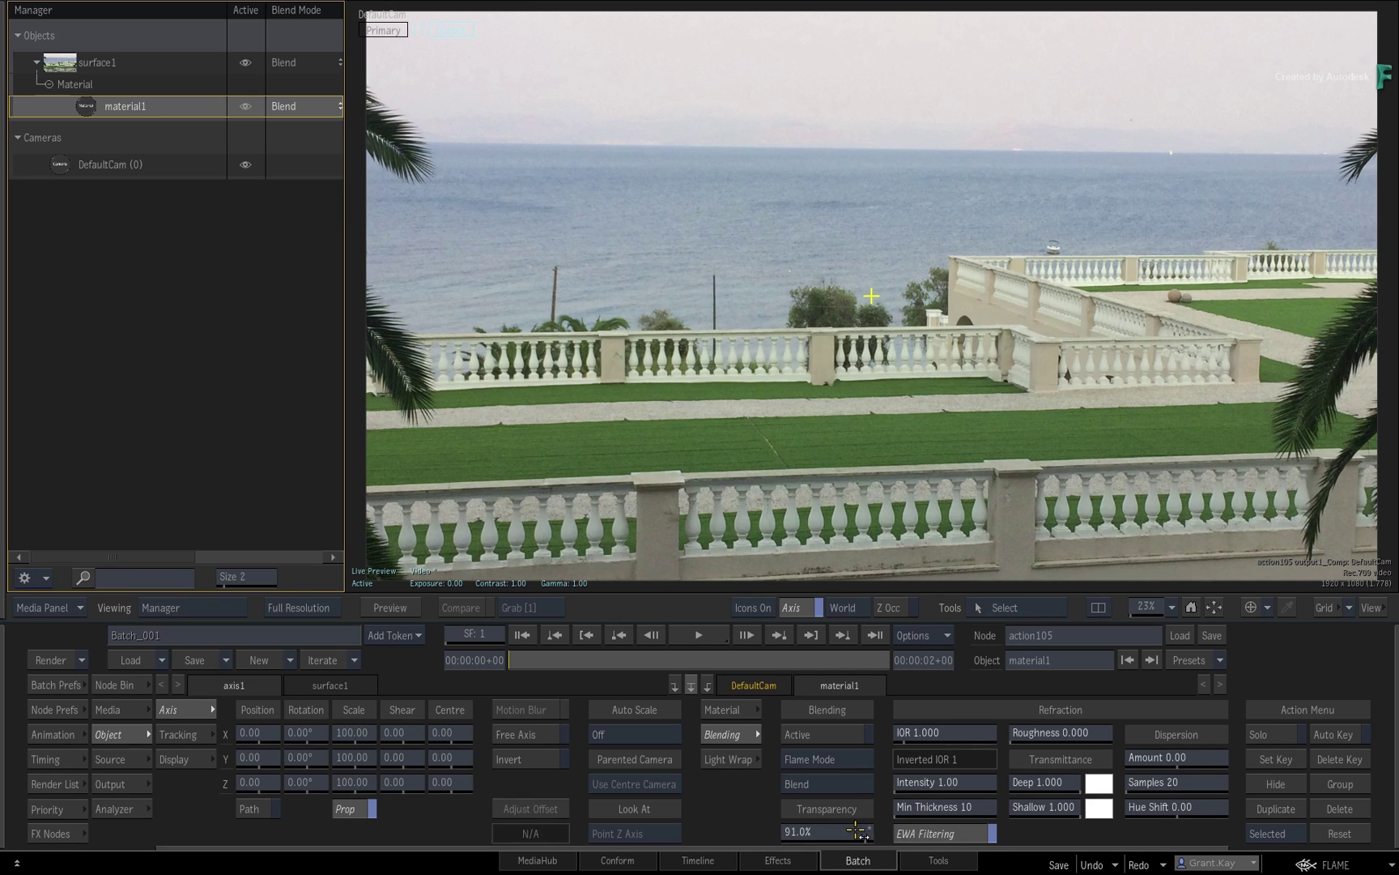
left_click_drag(354, 732, 338, 731)
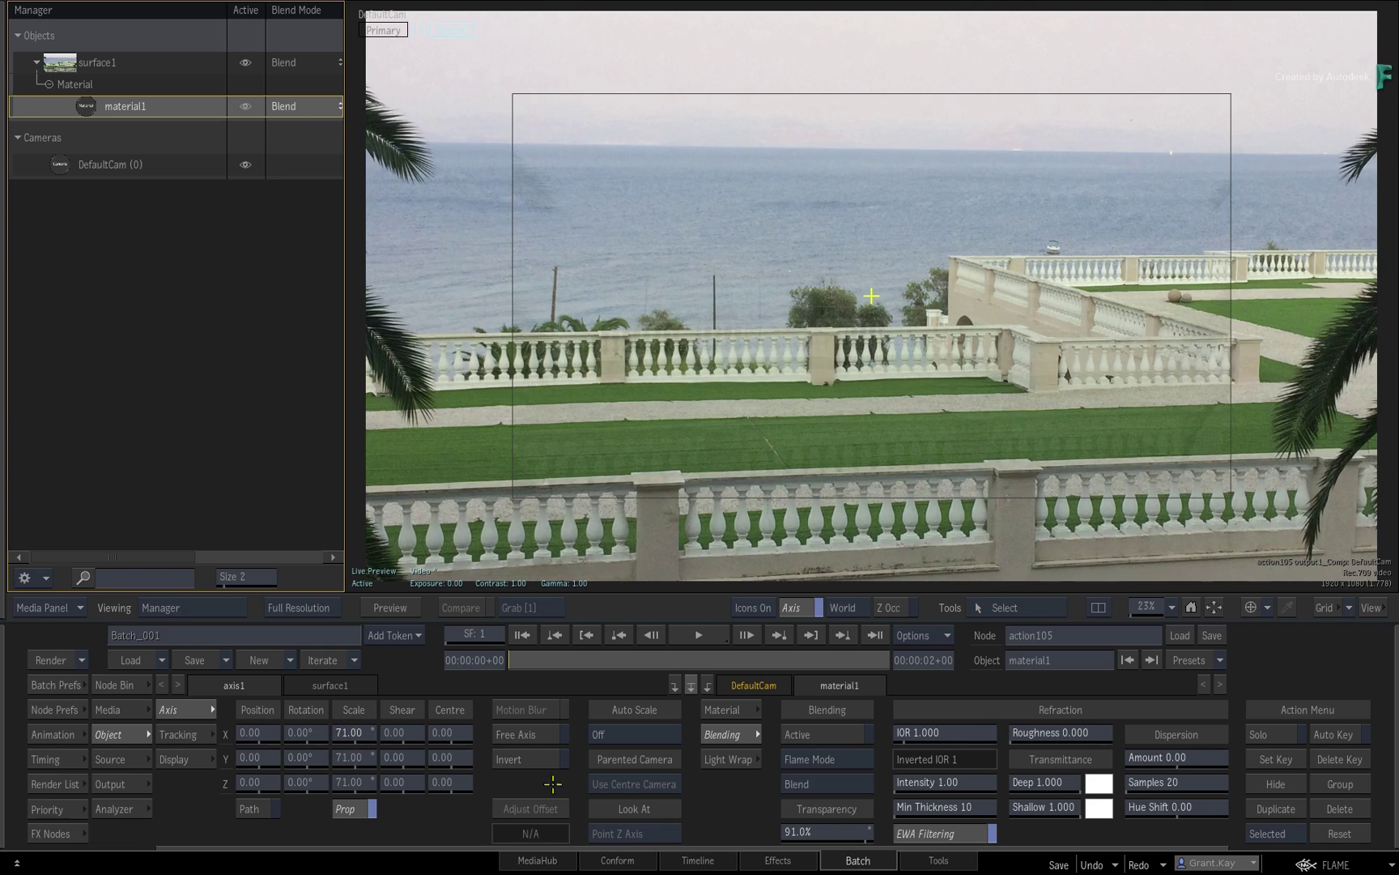
left_click_drag(872, 839, 846, 828)
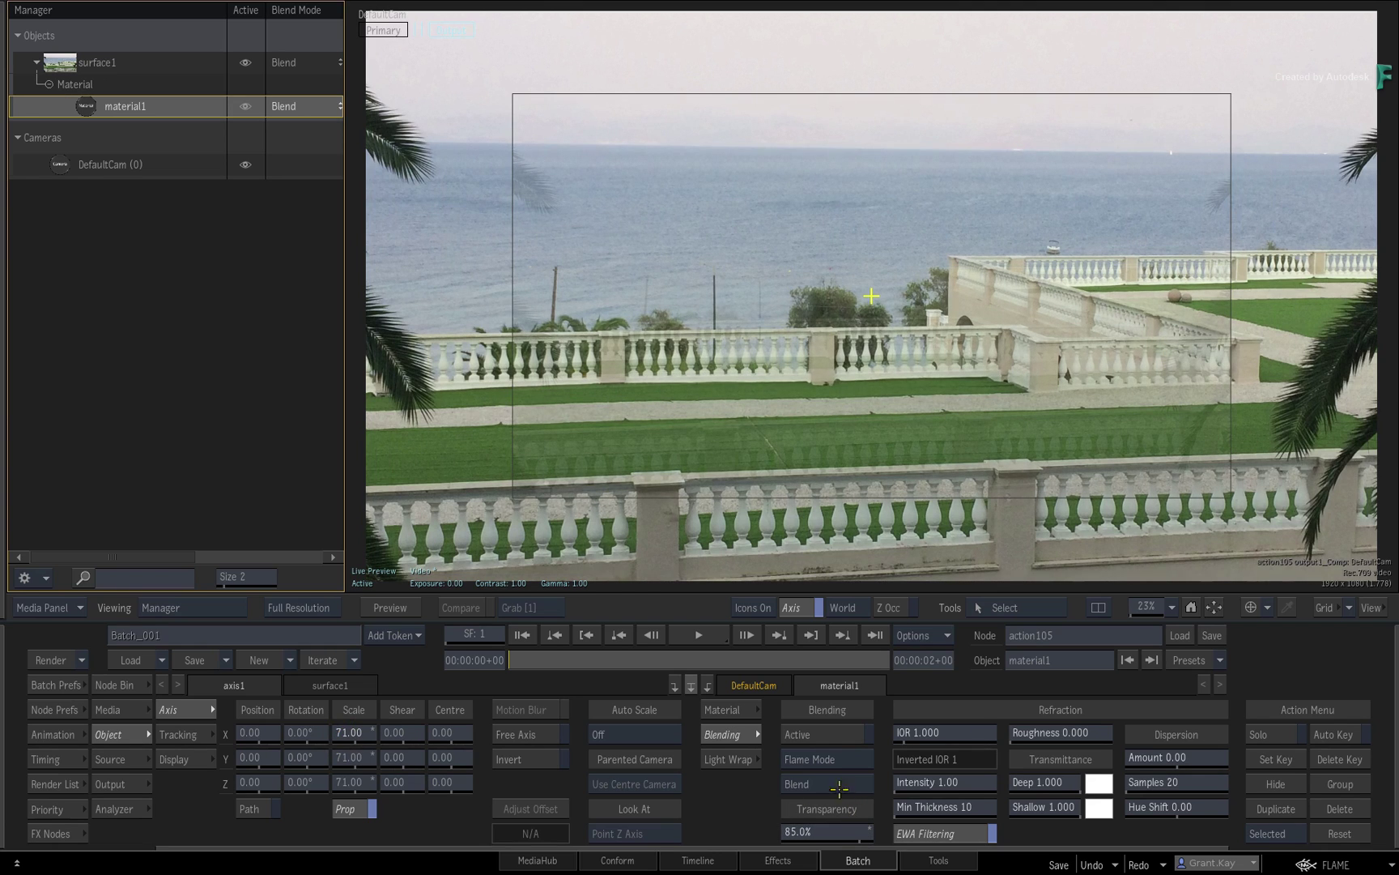
left_click_drag(299, 766, 313, 765)
Step: Wire a new col107 Colour Source into media1 and reopen the action105 scene
key("Escape")
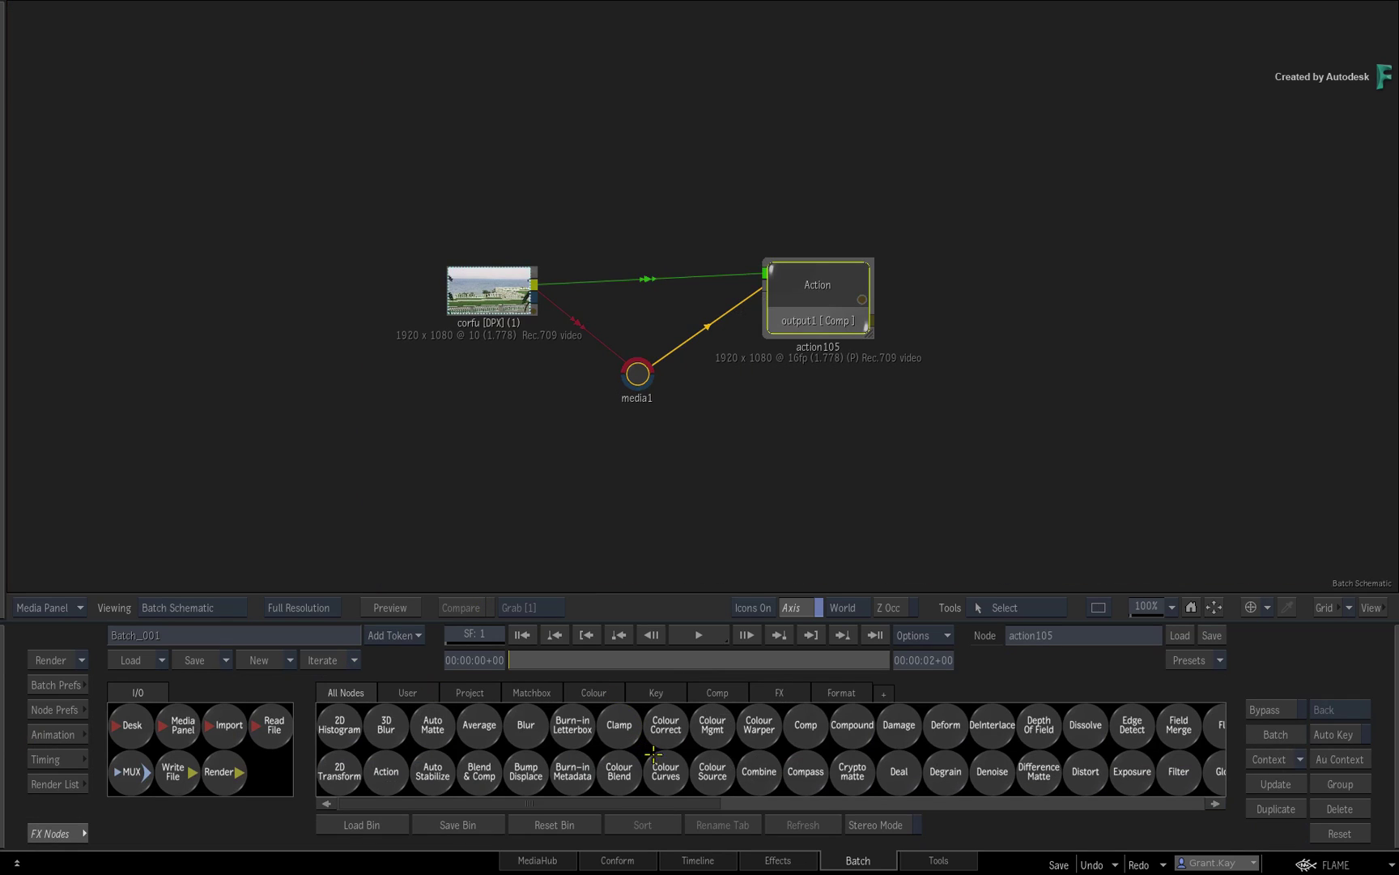
left_click_drag(709, 778, 650, 427)
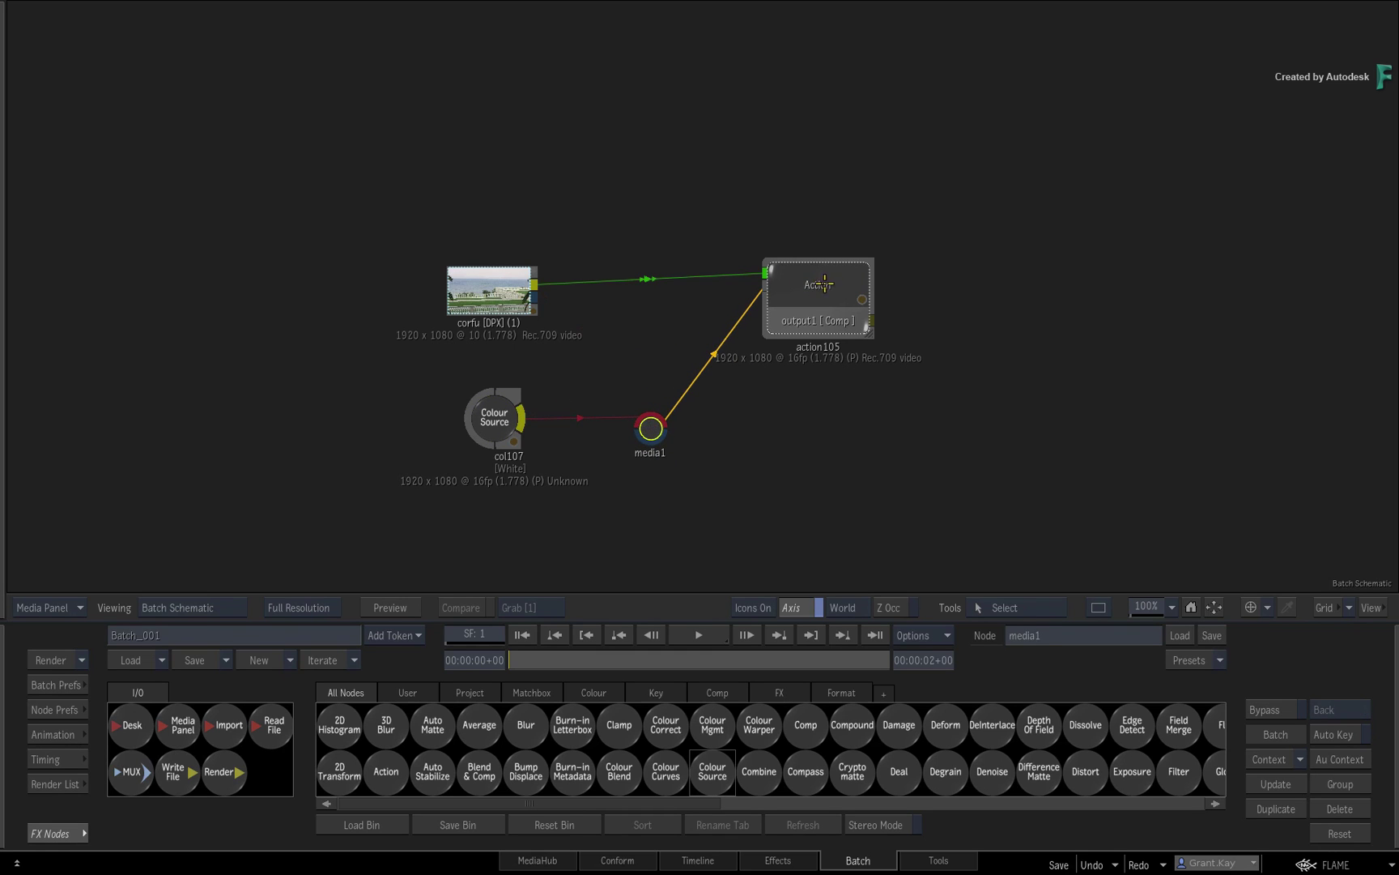
left_click_drag(824, 282, 820, 287)
key("Return")
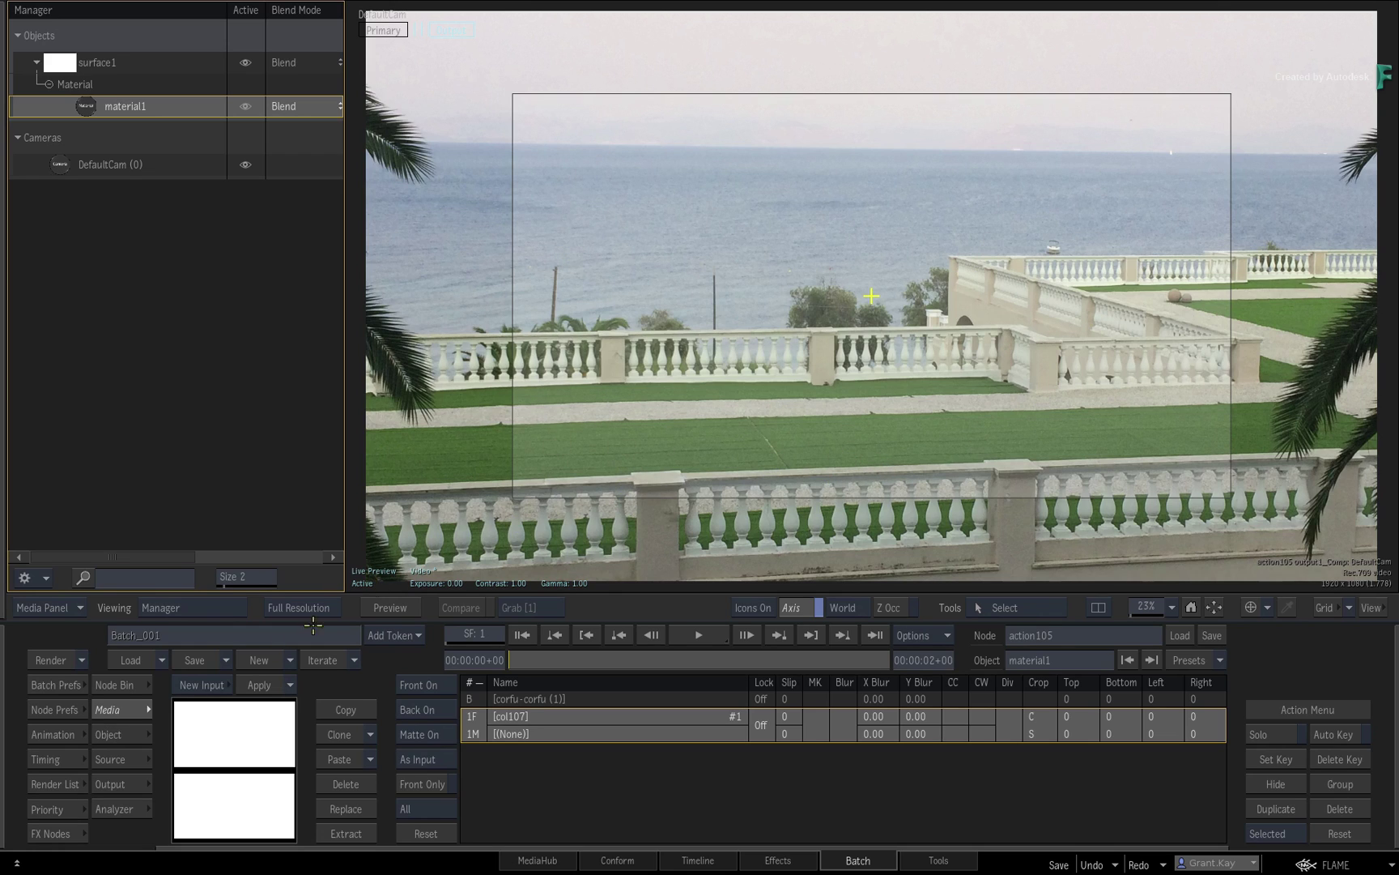
Step: Enter an exact refraction IOR of 2 for material1, giving an inverted IOR of 0.5
left_click(113, 734)
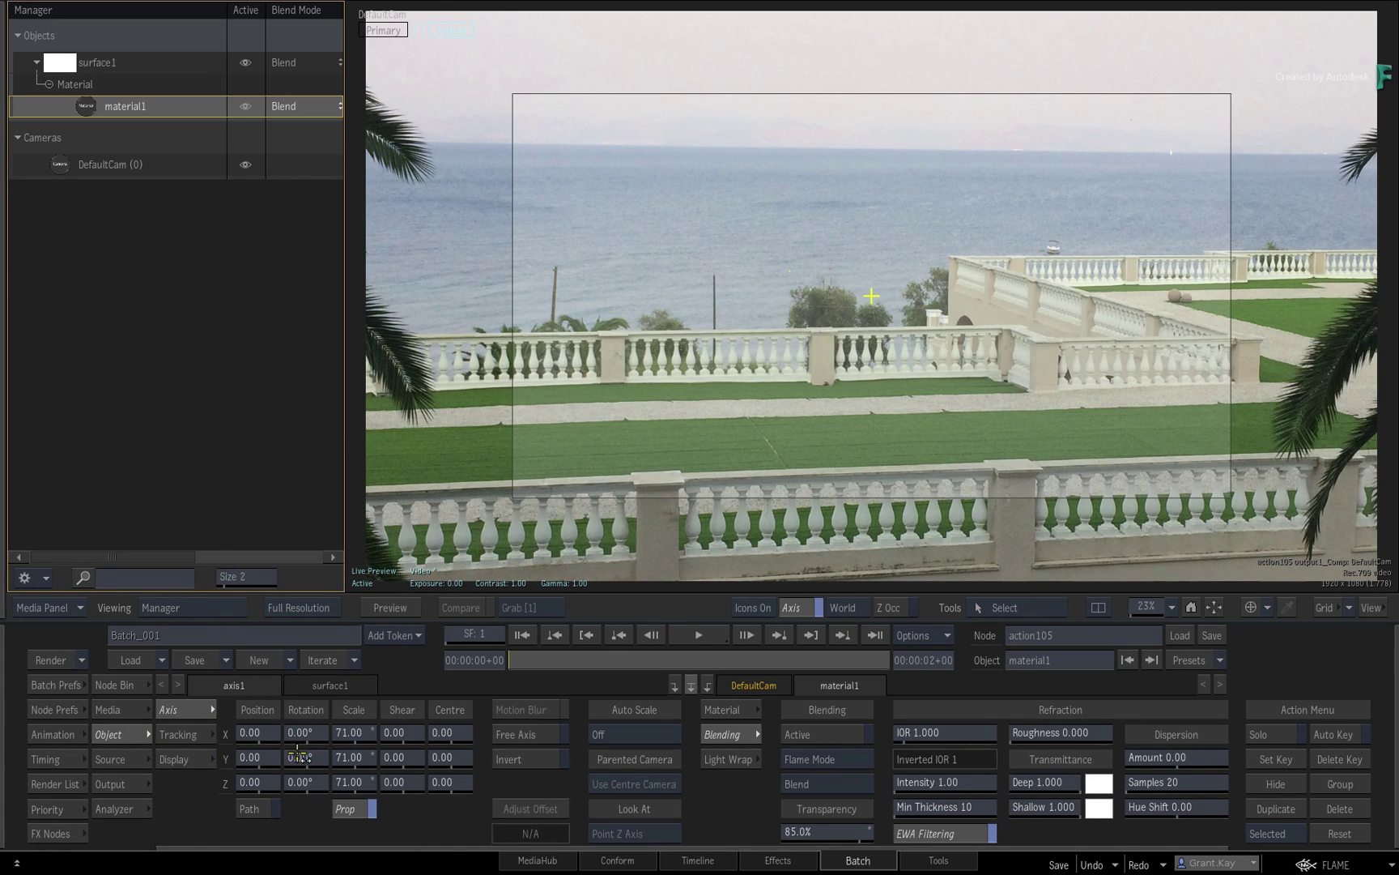
mouse_move(299, 755)
left_mouse_down()
mouse_move(369, 737)
mouse_move(234, 729)
mouse_move(353, 713)
mouse_move(298, 740)
mouse_move(311, 767)
left_mouse_up()
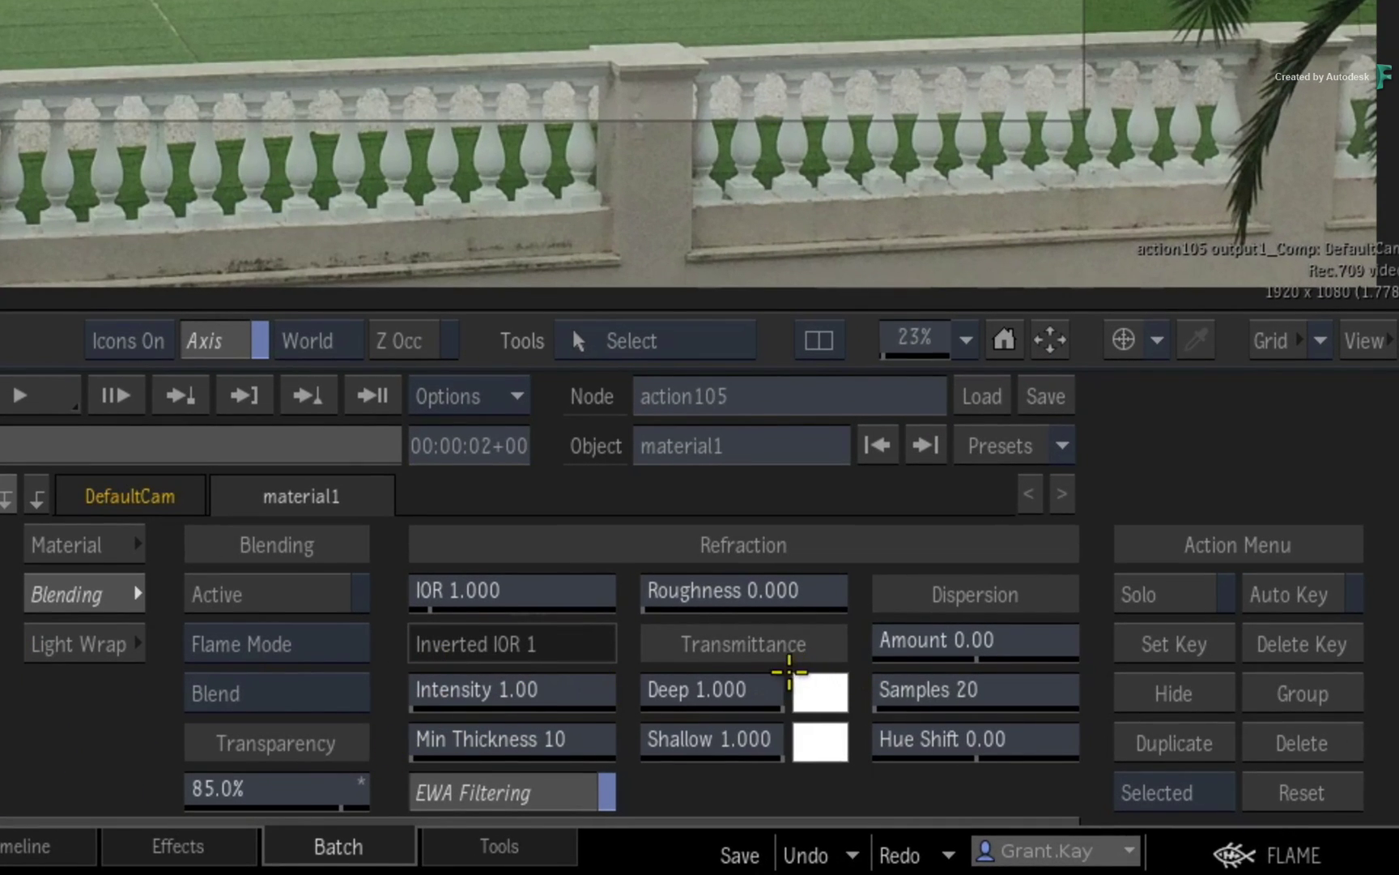
left_click_drag(484, 587, 524, 581)
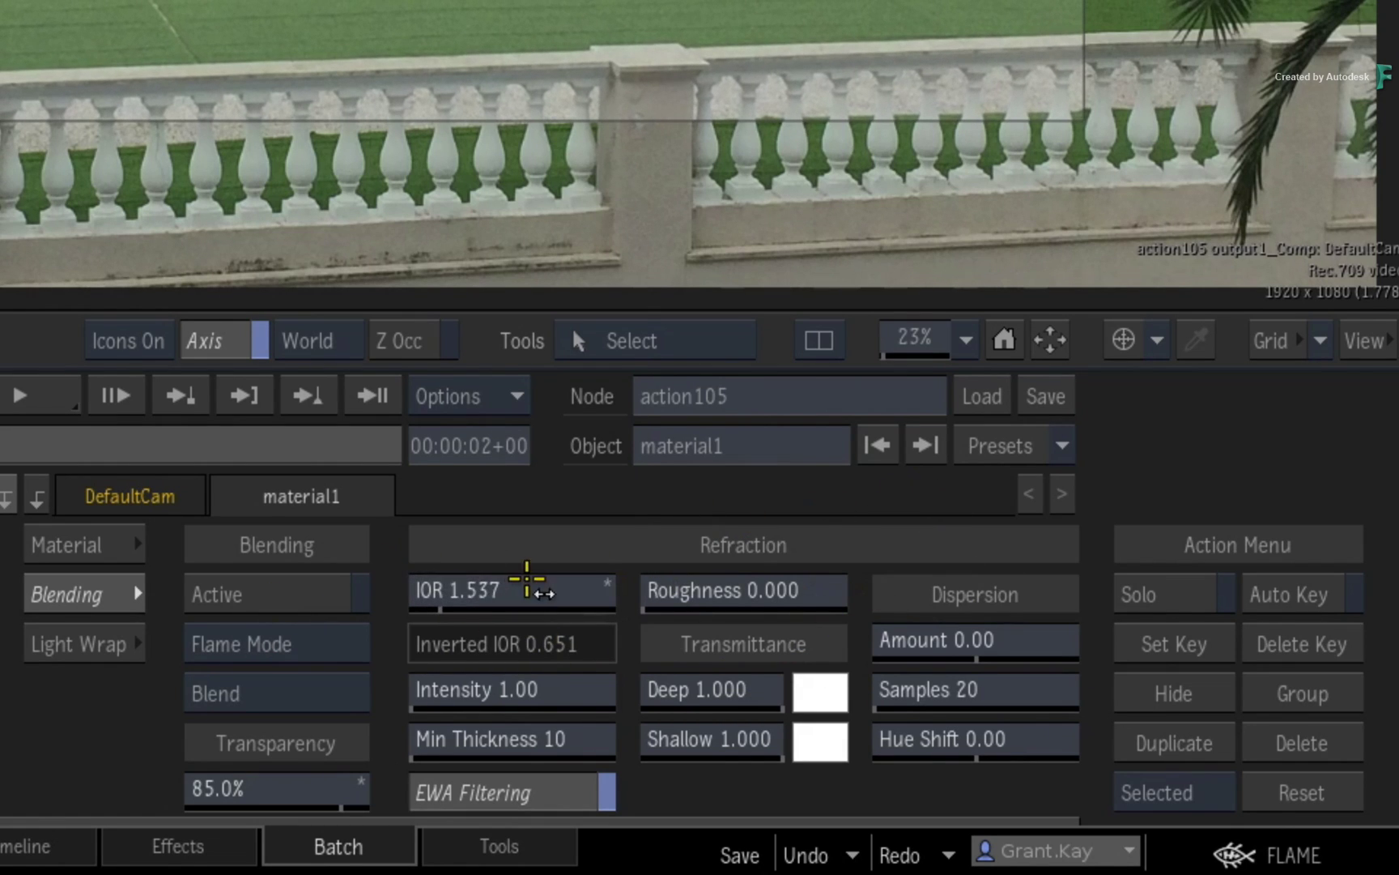
left_click(528, 583)
left_click(504, 508)
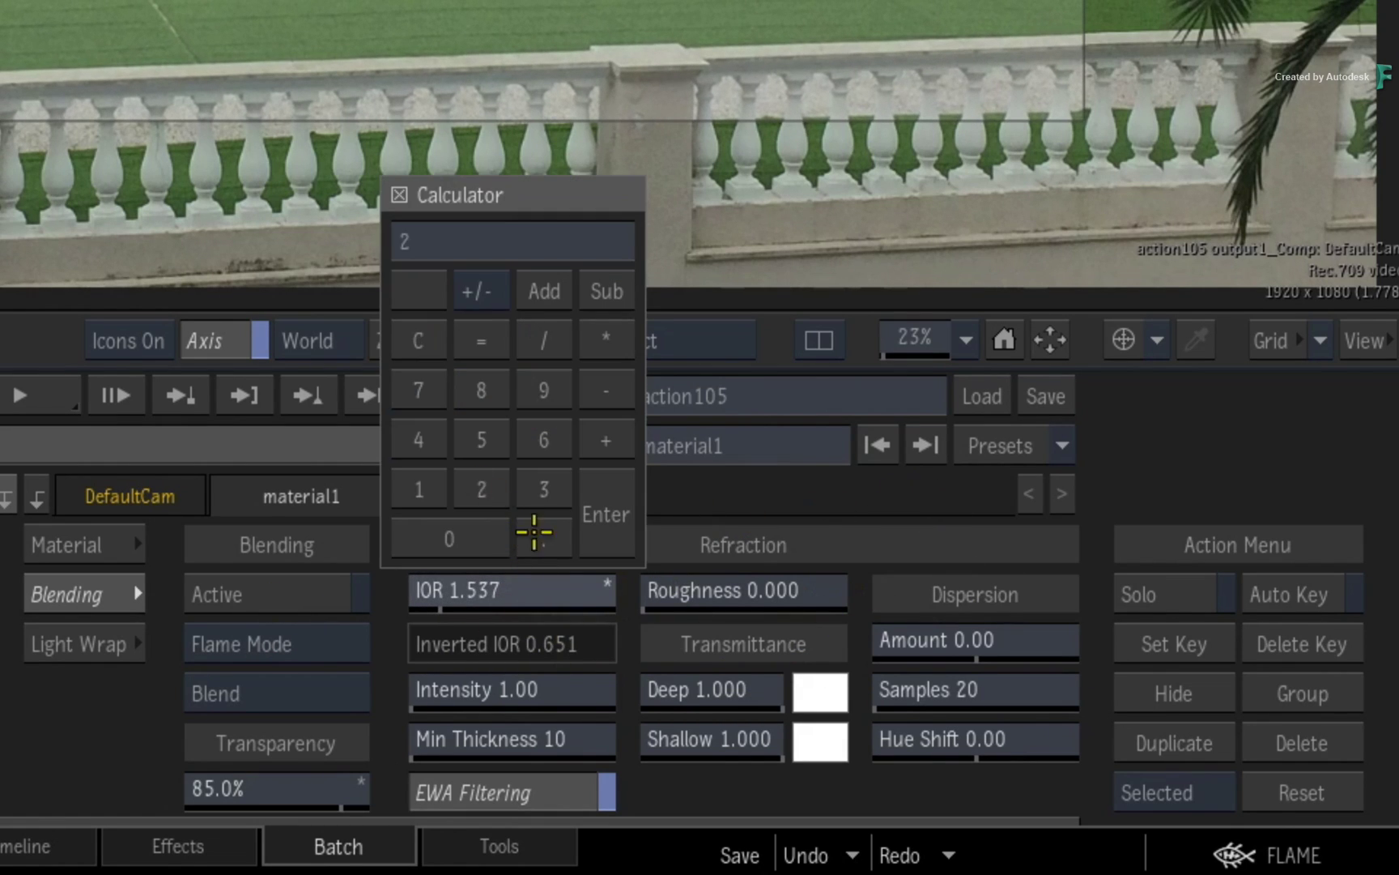
left_click(604, 515)
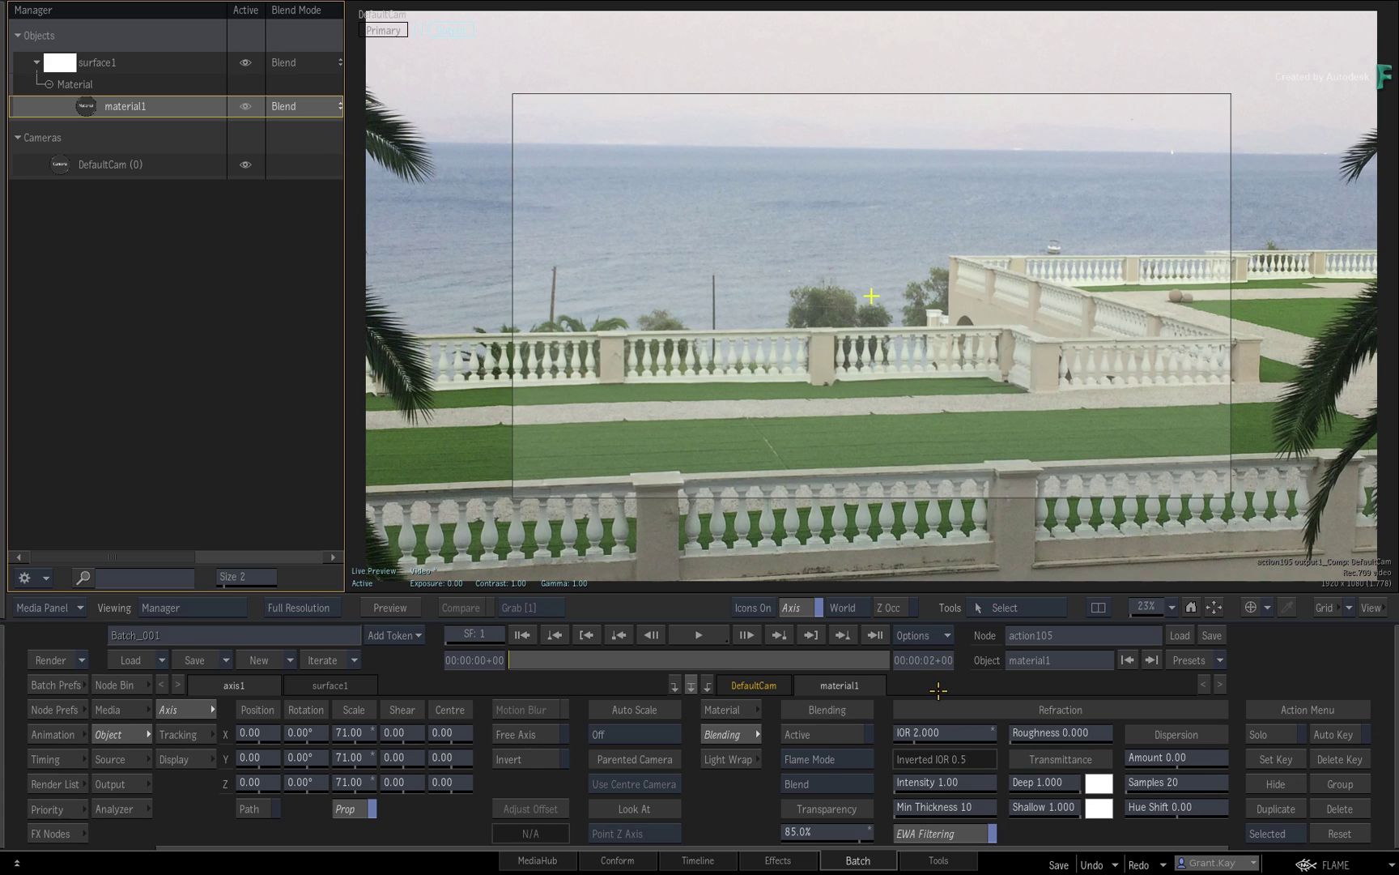
Step: Set refraction Min Thickness to 101 and Intensity to 2.02, rotating surface1 to check the bending
left_click_drag(330, 752, 350, 732)
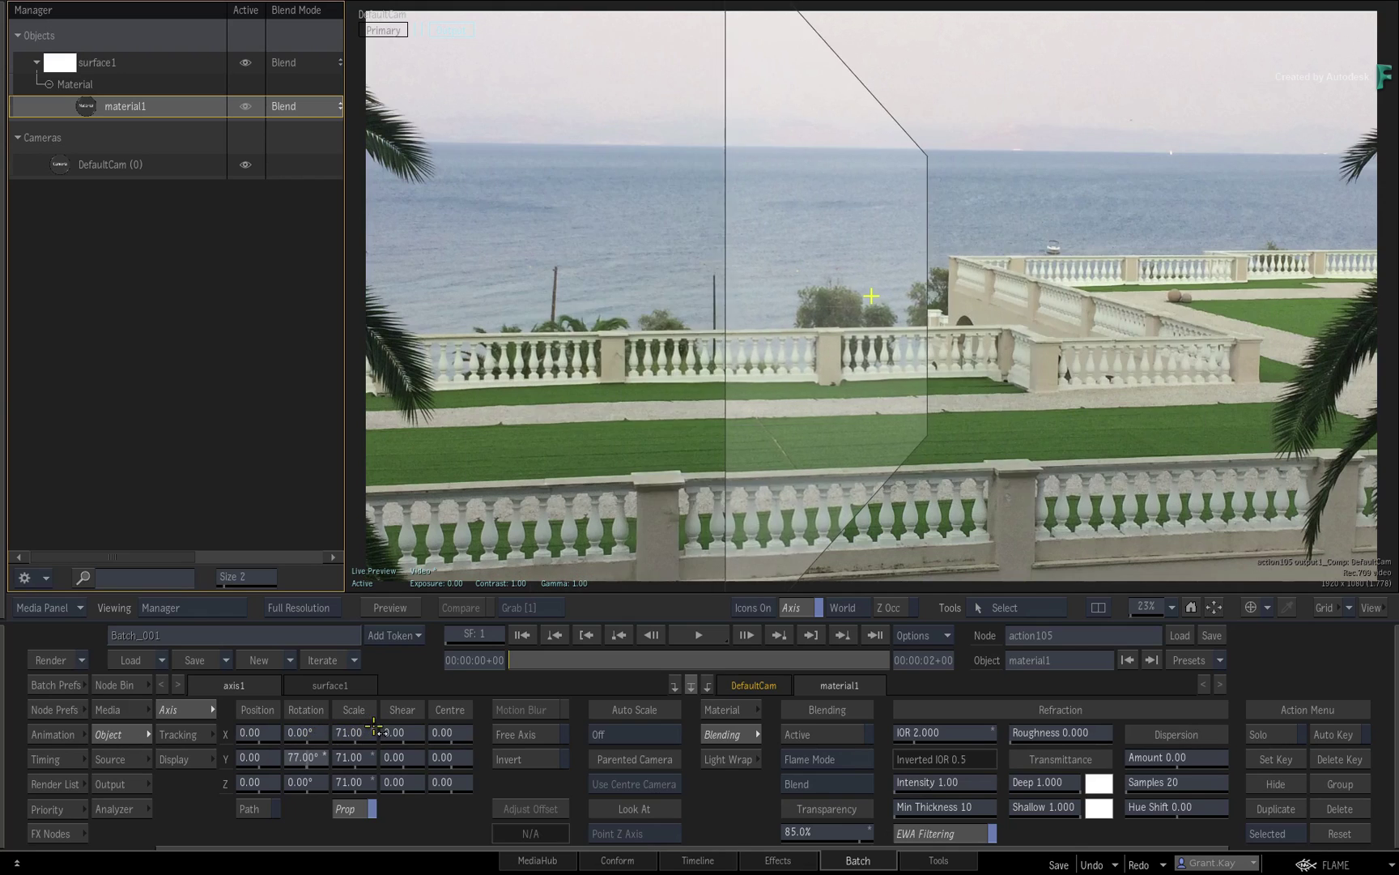
left_click_drag(374, 727, 301, 757)
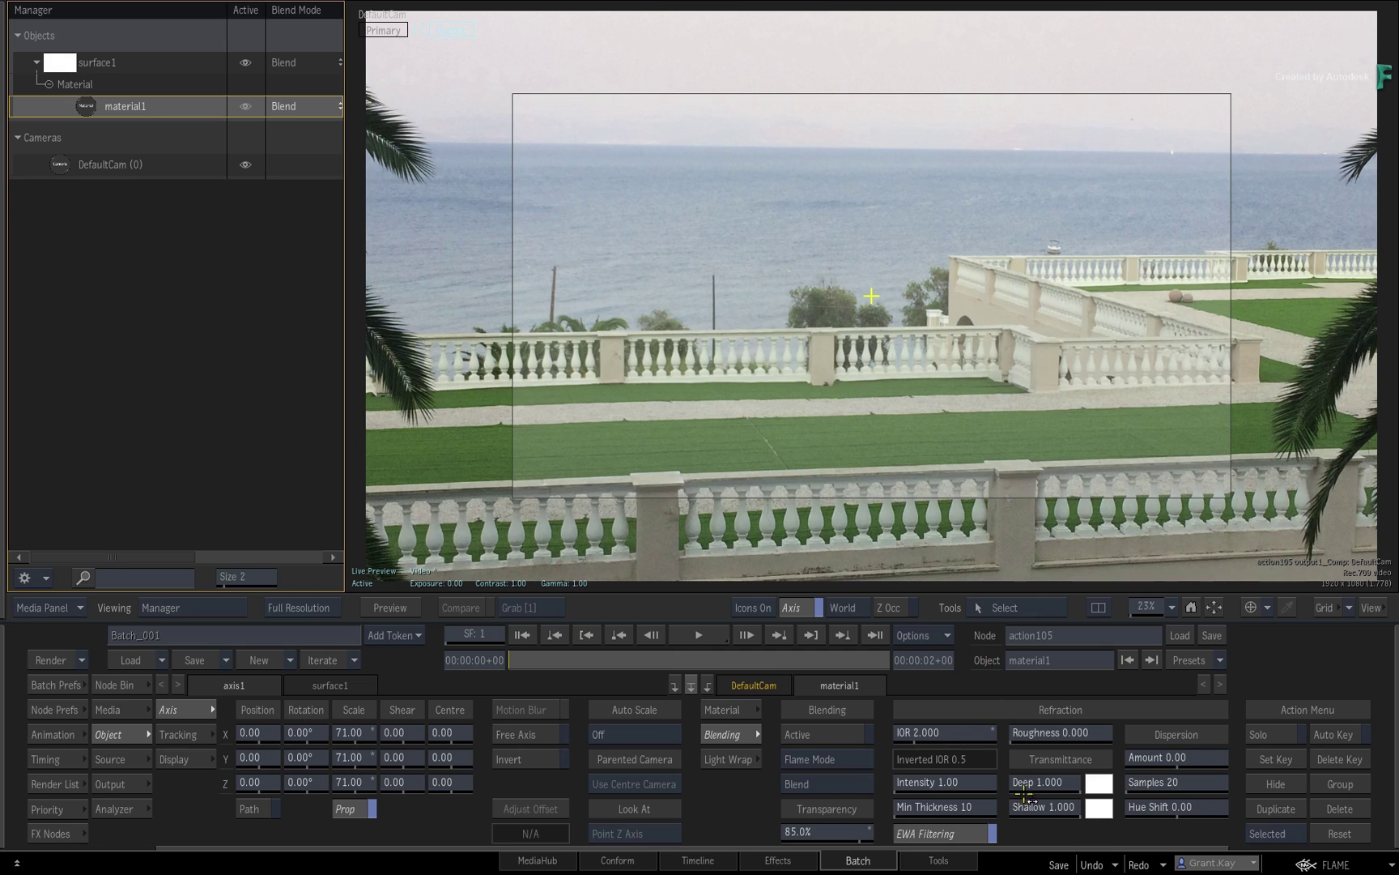
left_click_drag(978, 806, 1015, 800)
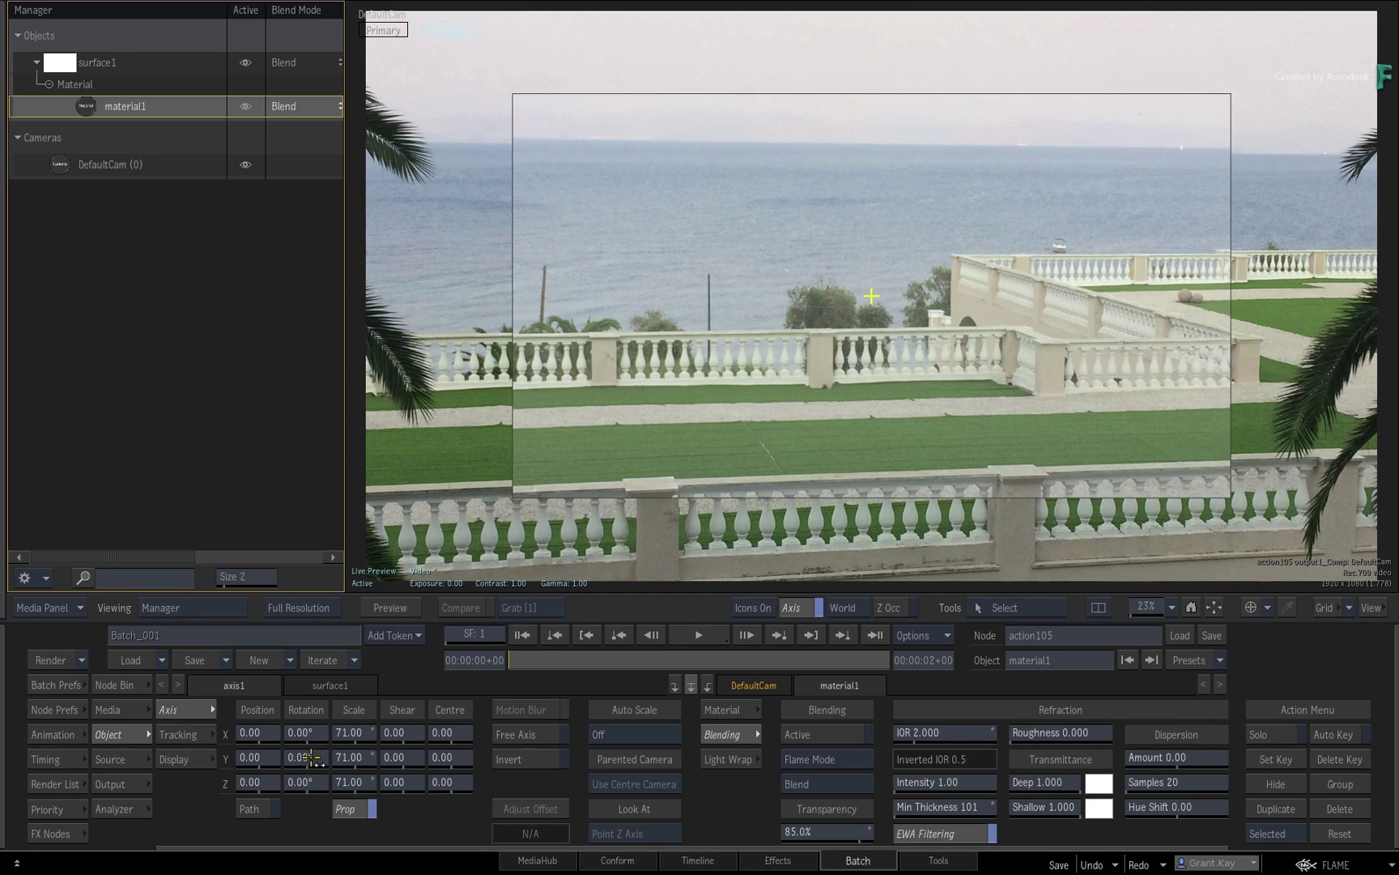
left_click_drag(310, 757, 357, 792)
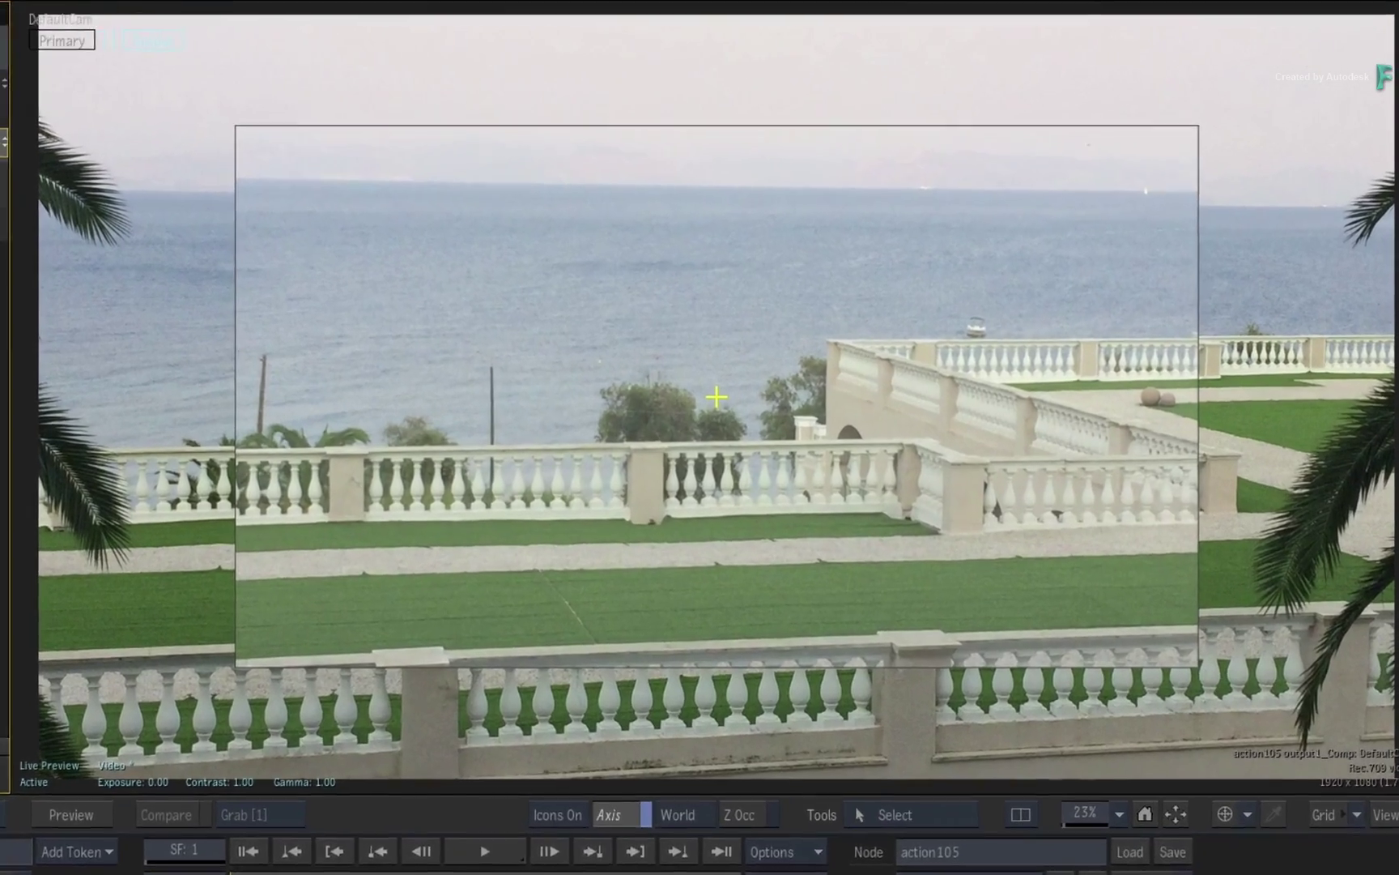
left_click_drag(275, 757, 320, 753)
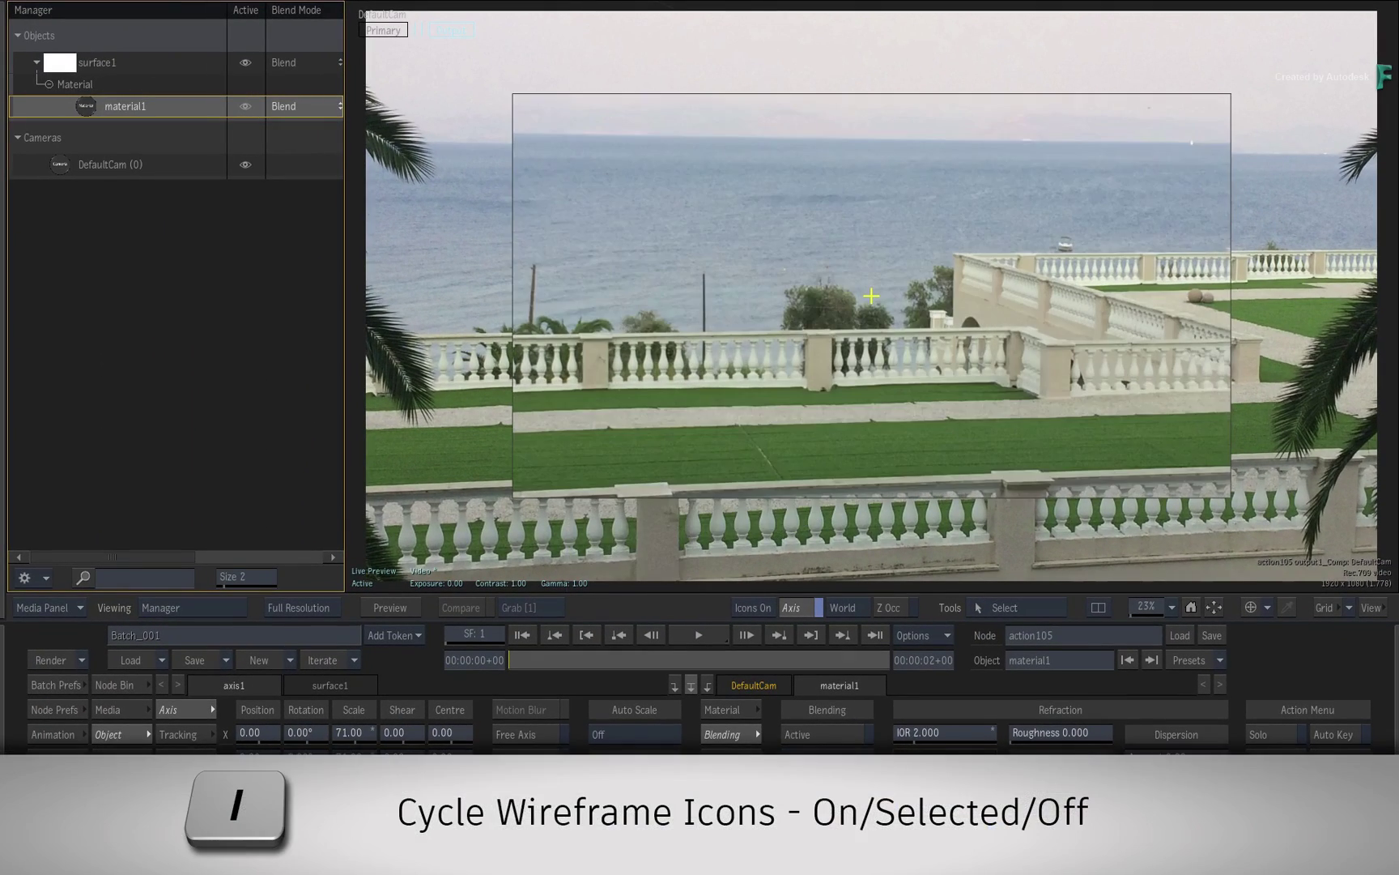
Step: Reset surface1's Y rotation, show wireframes for all objects, and set transparency to 90%
key("i")
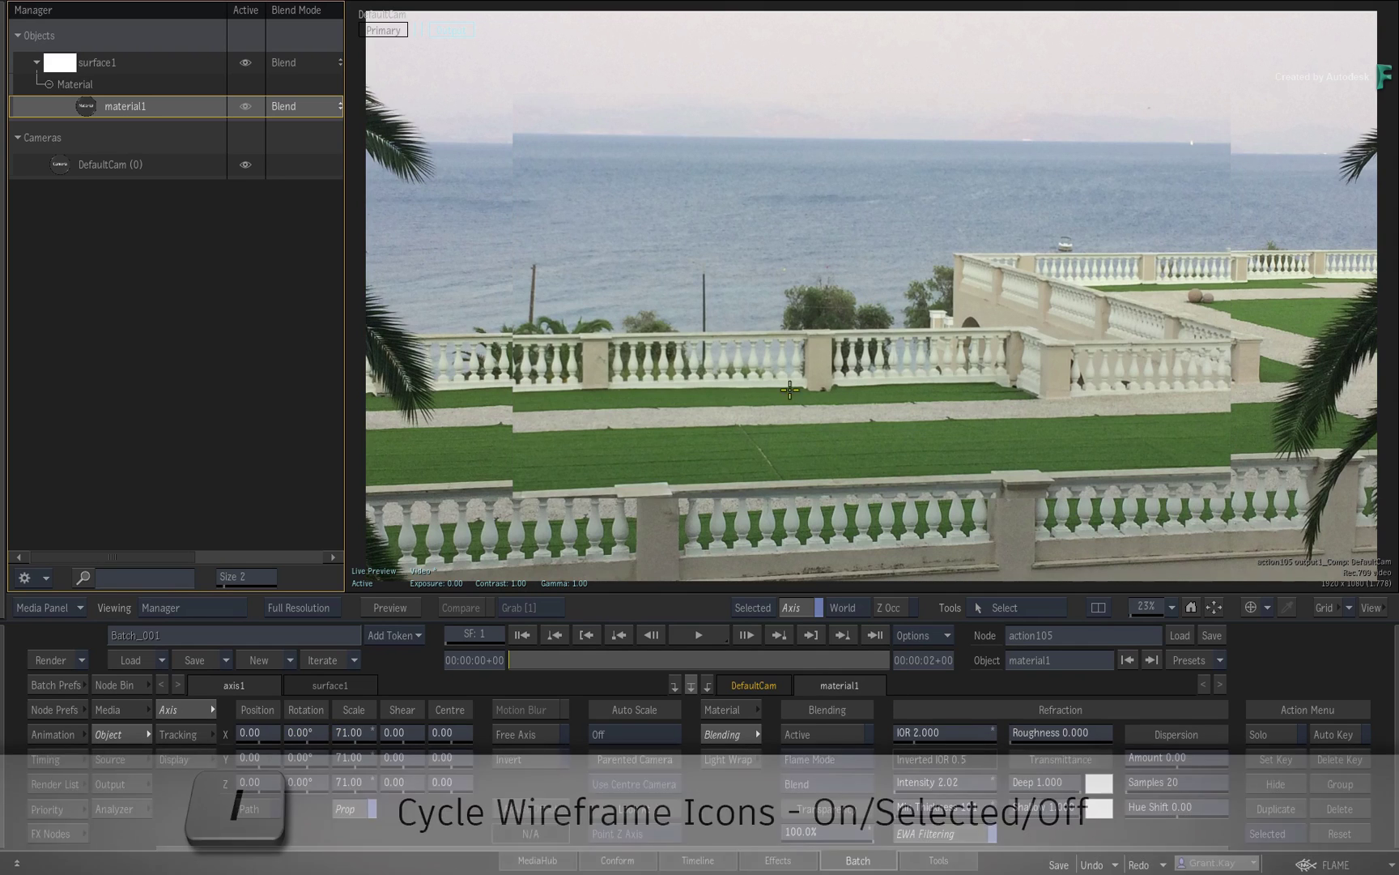
mouse_move(304, 757)
left_mouse_down()
mouse_move(318, 737)
mouse_move(284, 745)
mouse_move(306, 749)
left_mouse_up()
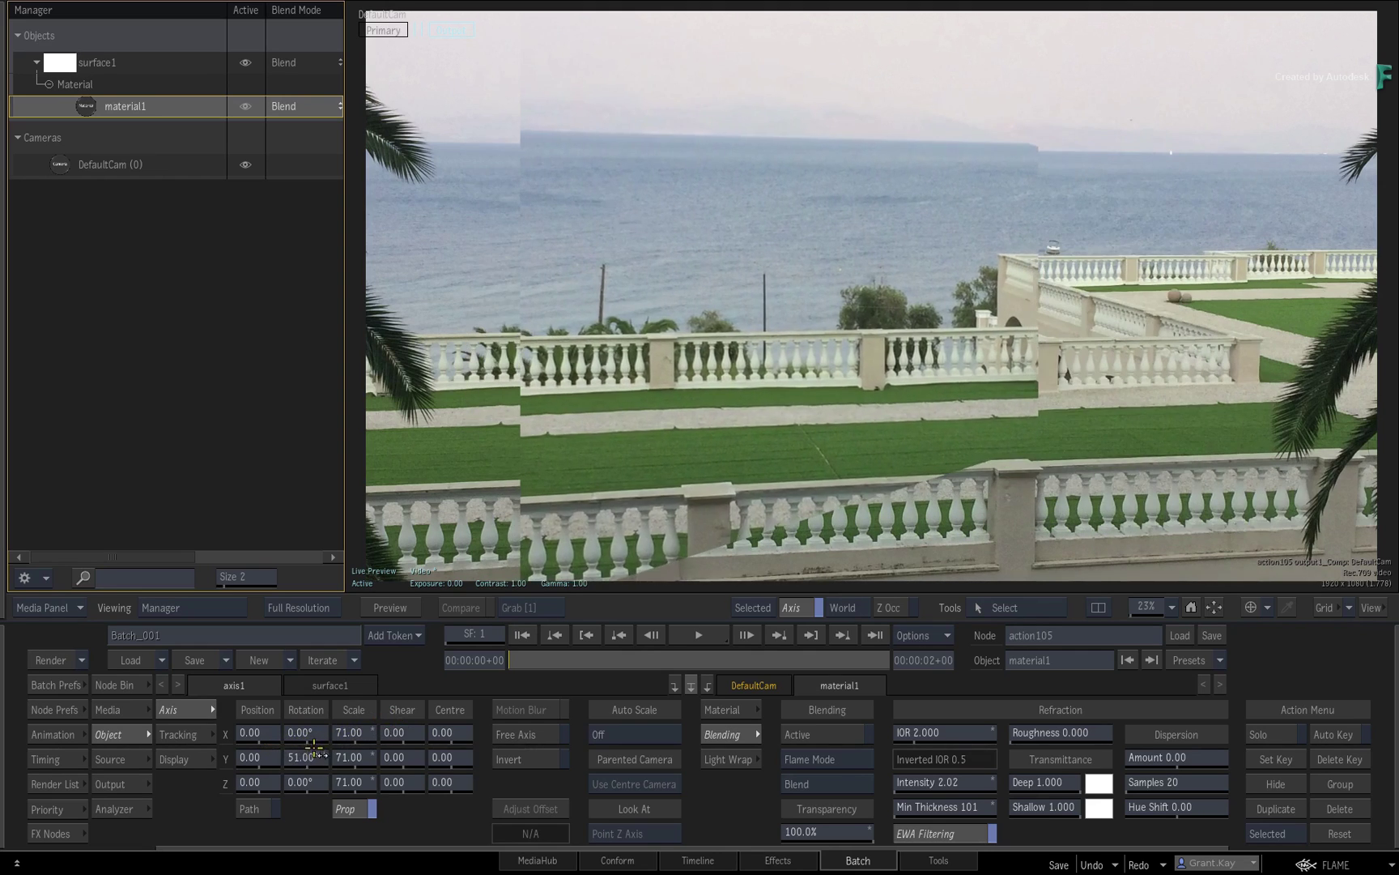
key("i")
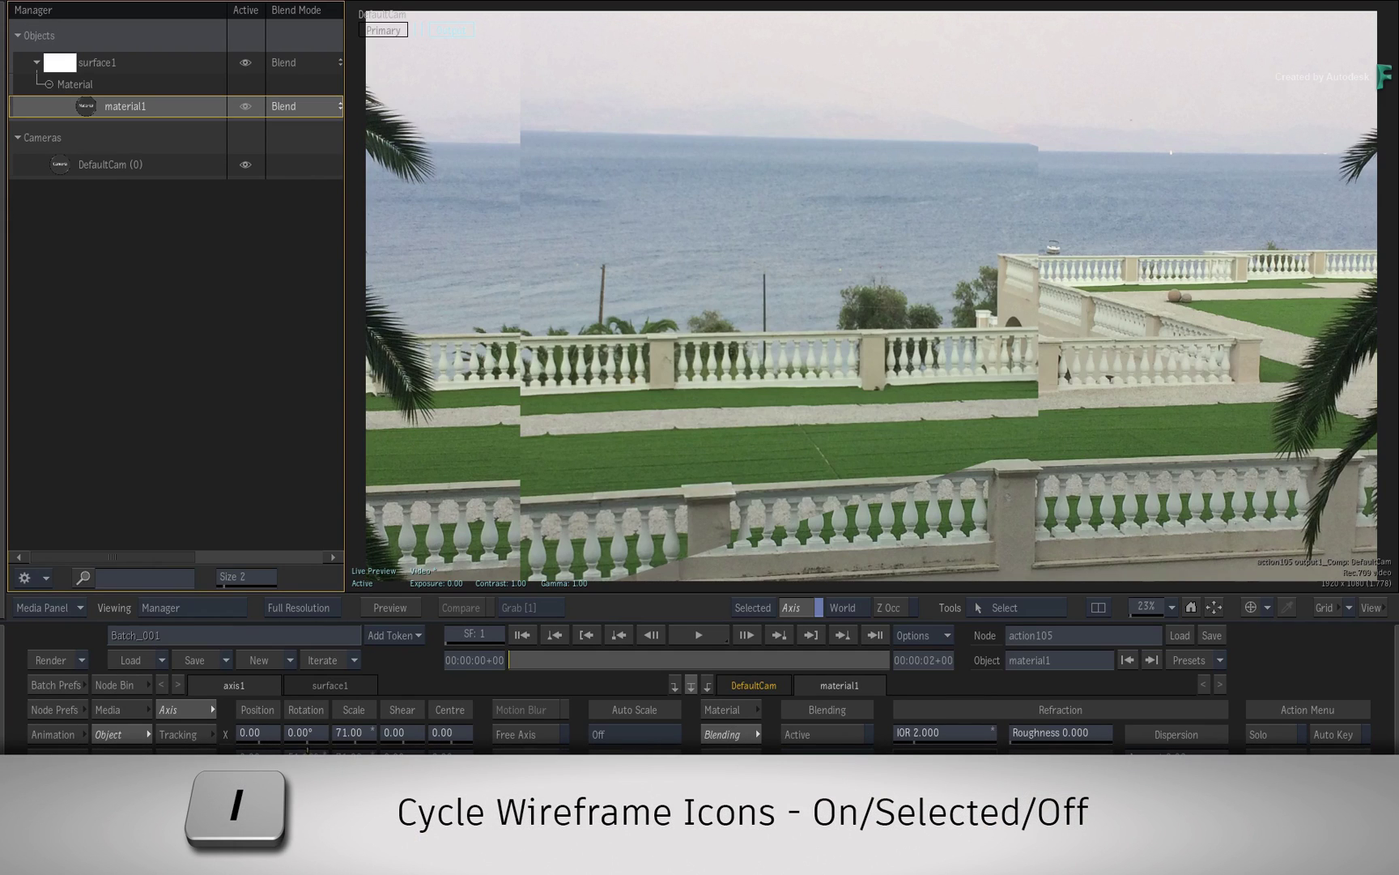
key("i")
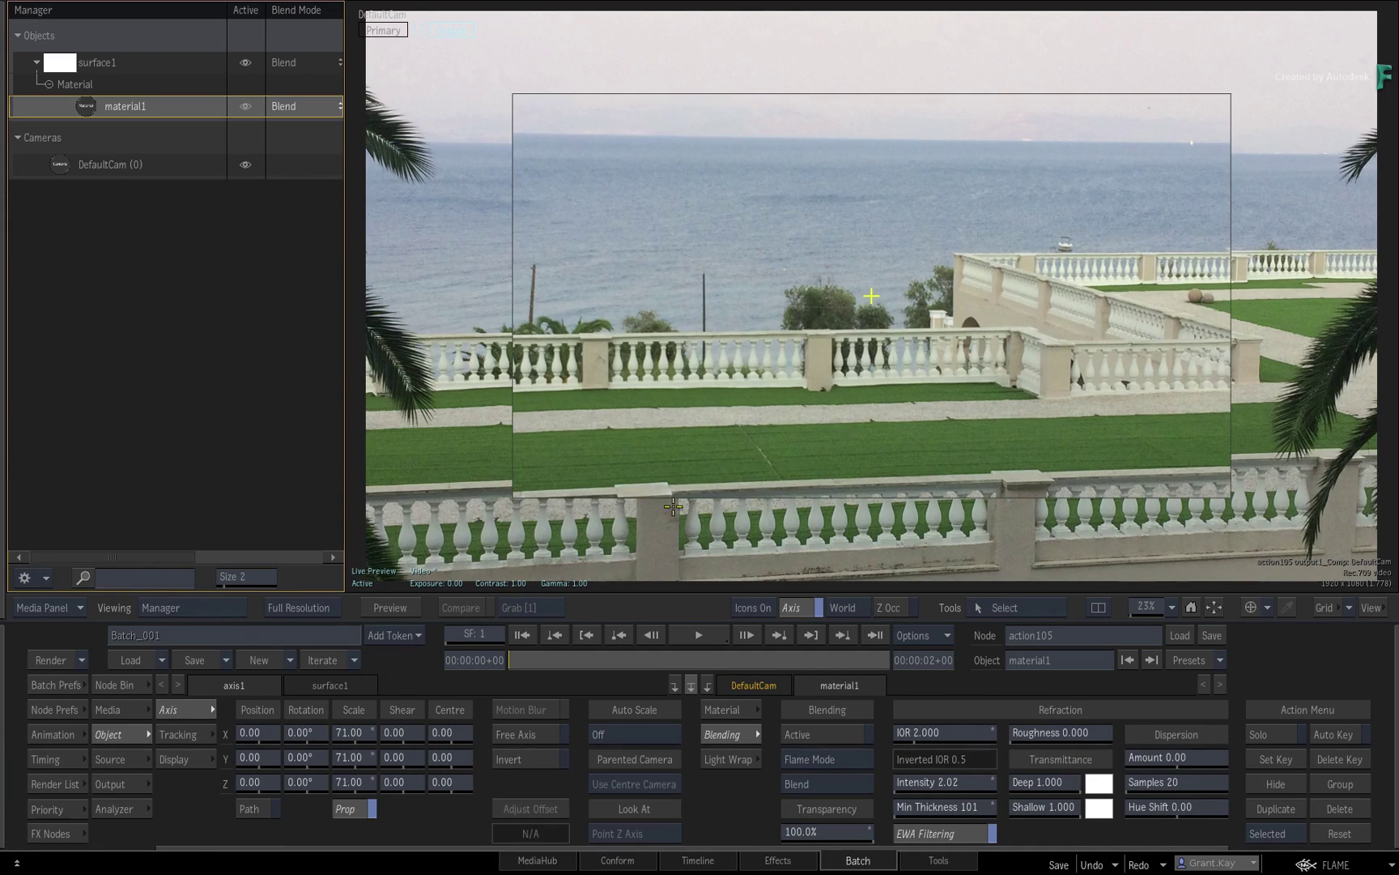
left_click(871, 829)
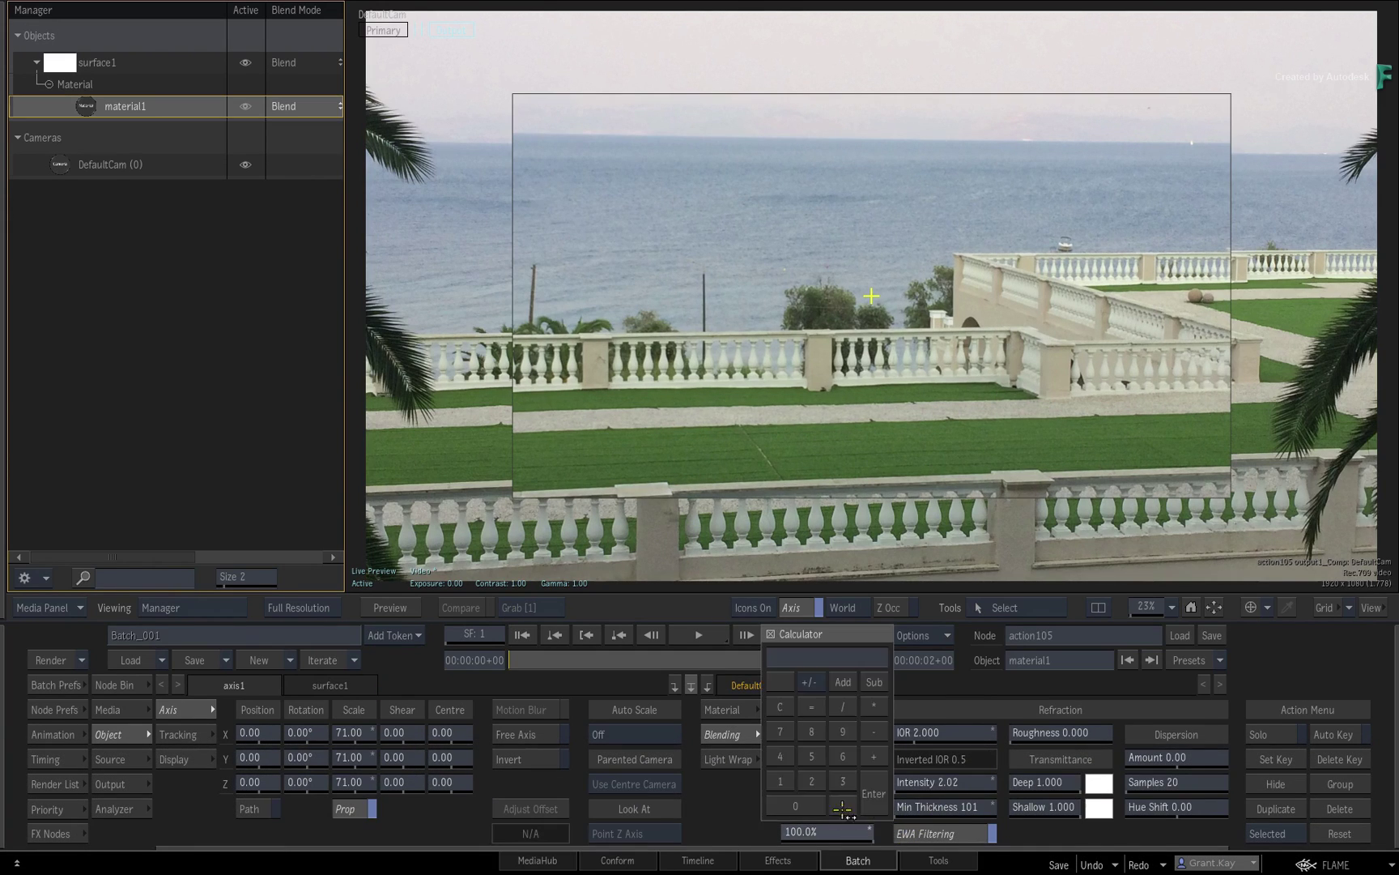
left_click(871, 789)
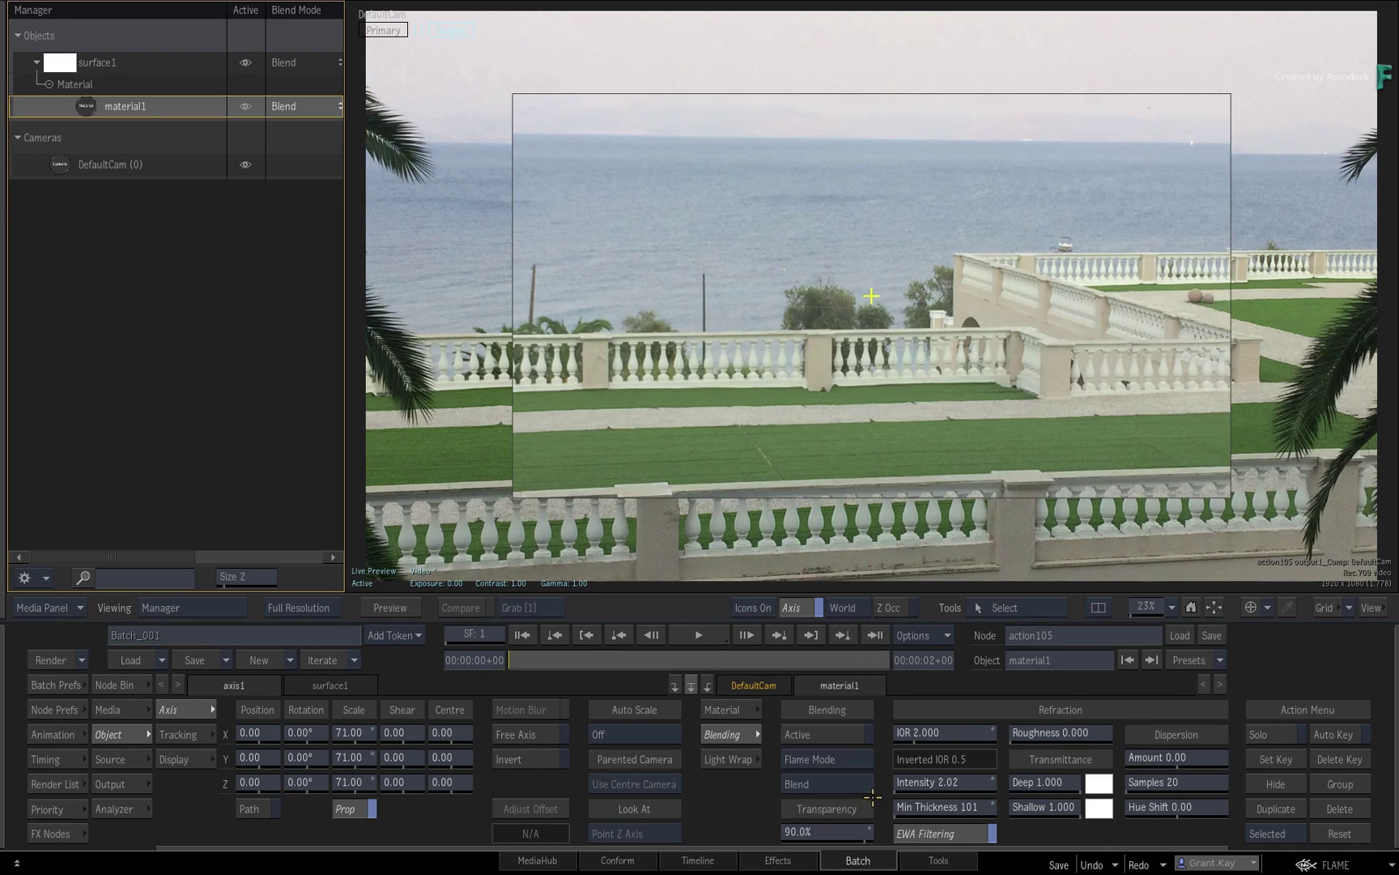
Step: Add light1 and place it top-left at X -283.48, Y 139.67, Z 927.82
left_click(135, 685)
scroll(848, 781, "right", 3)
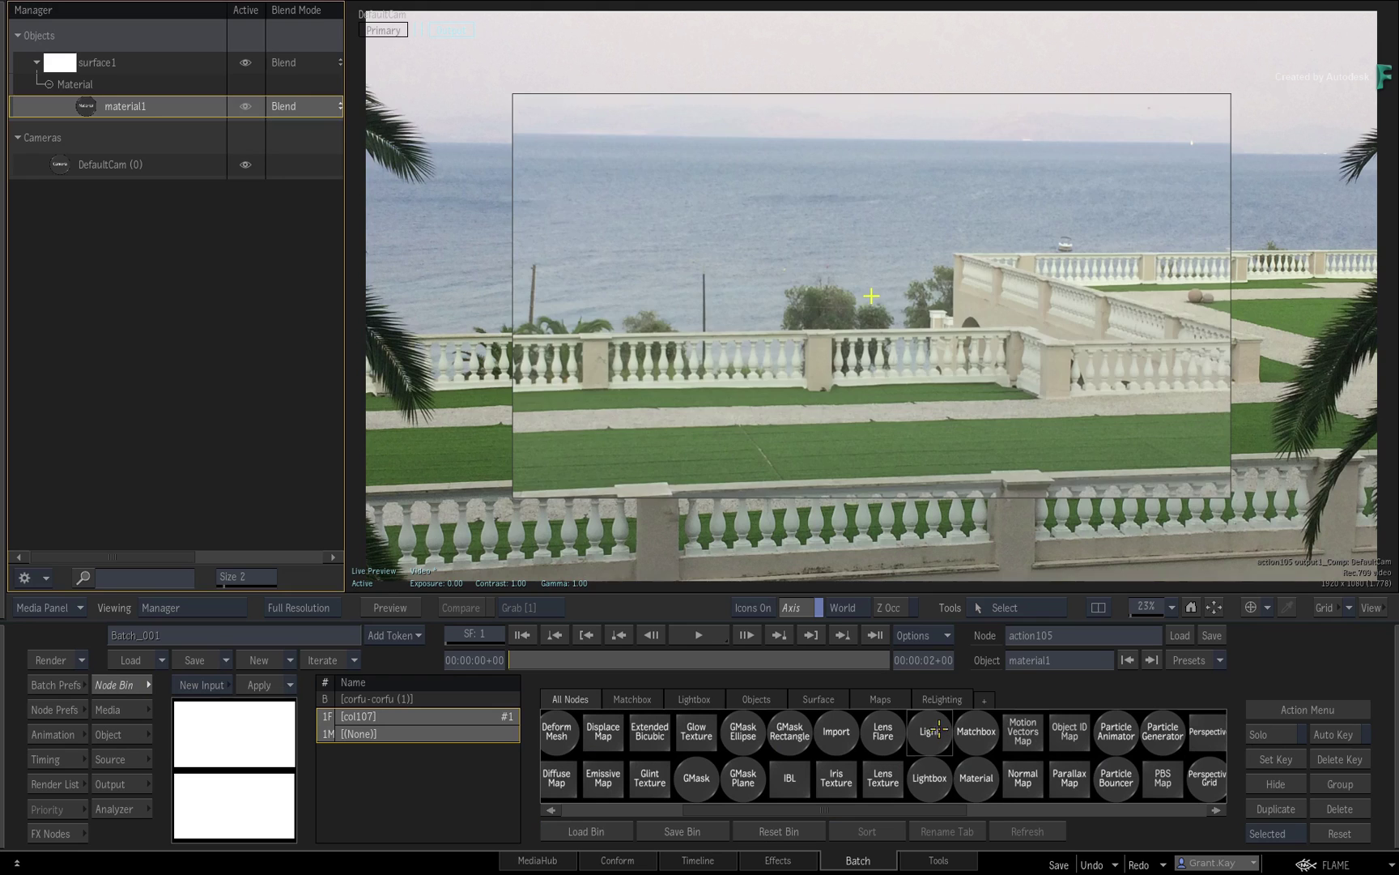
left_click_drag(929, 731, 847, 162)
left_click_drag(771, 187, 500, 170)
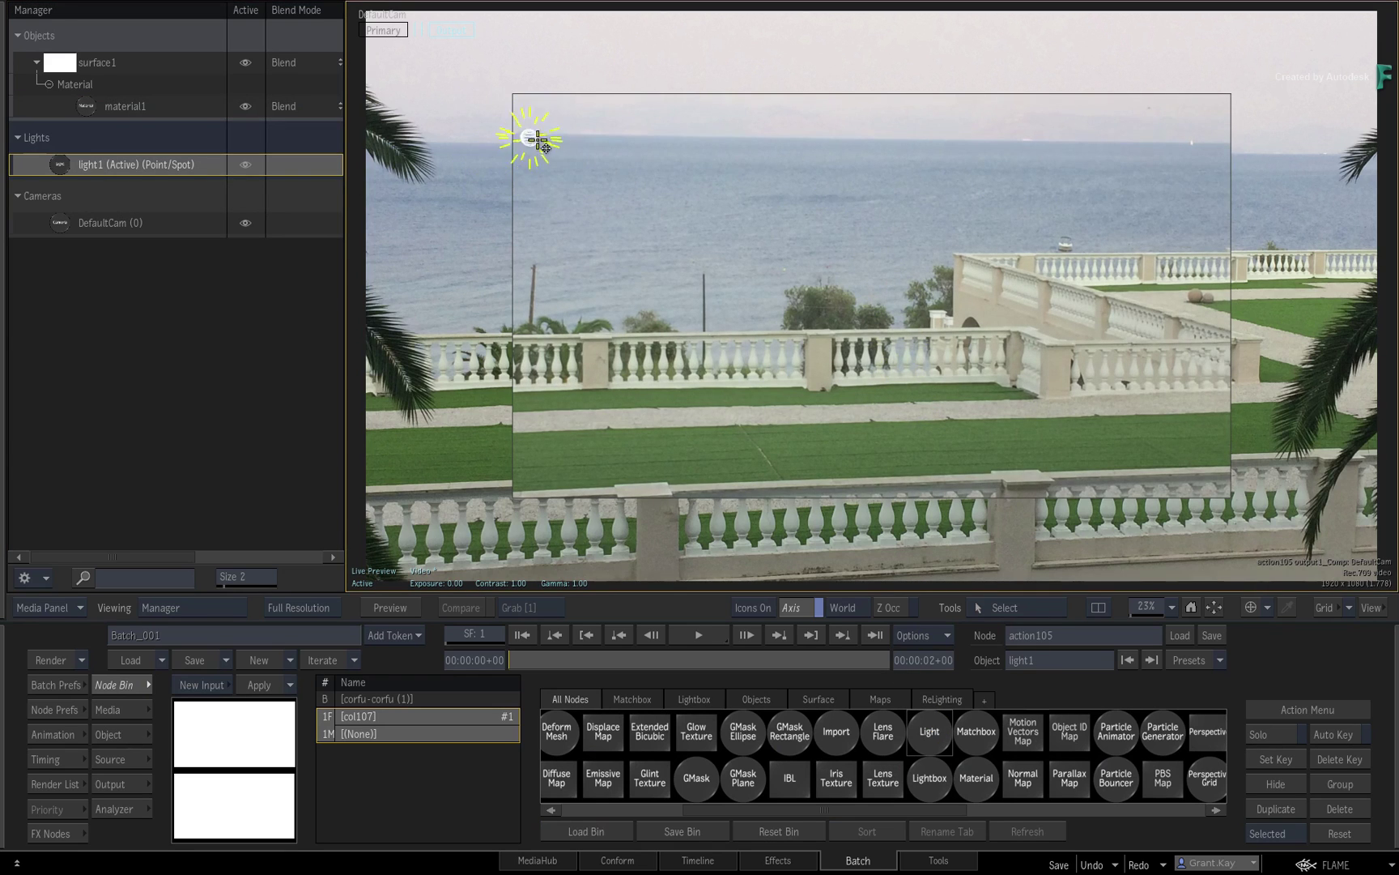
left_click(570, 148)
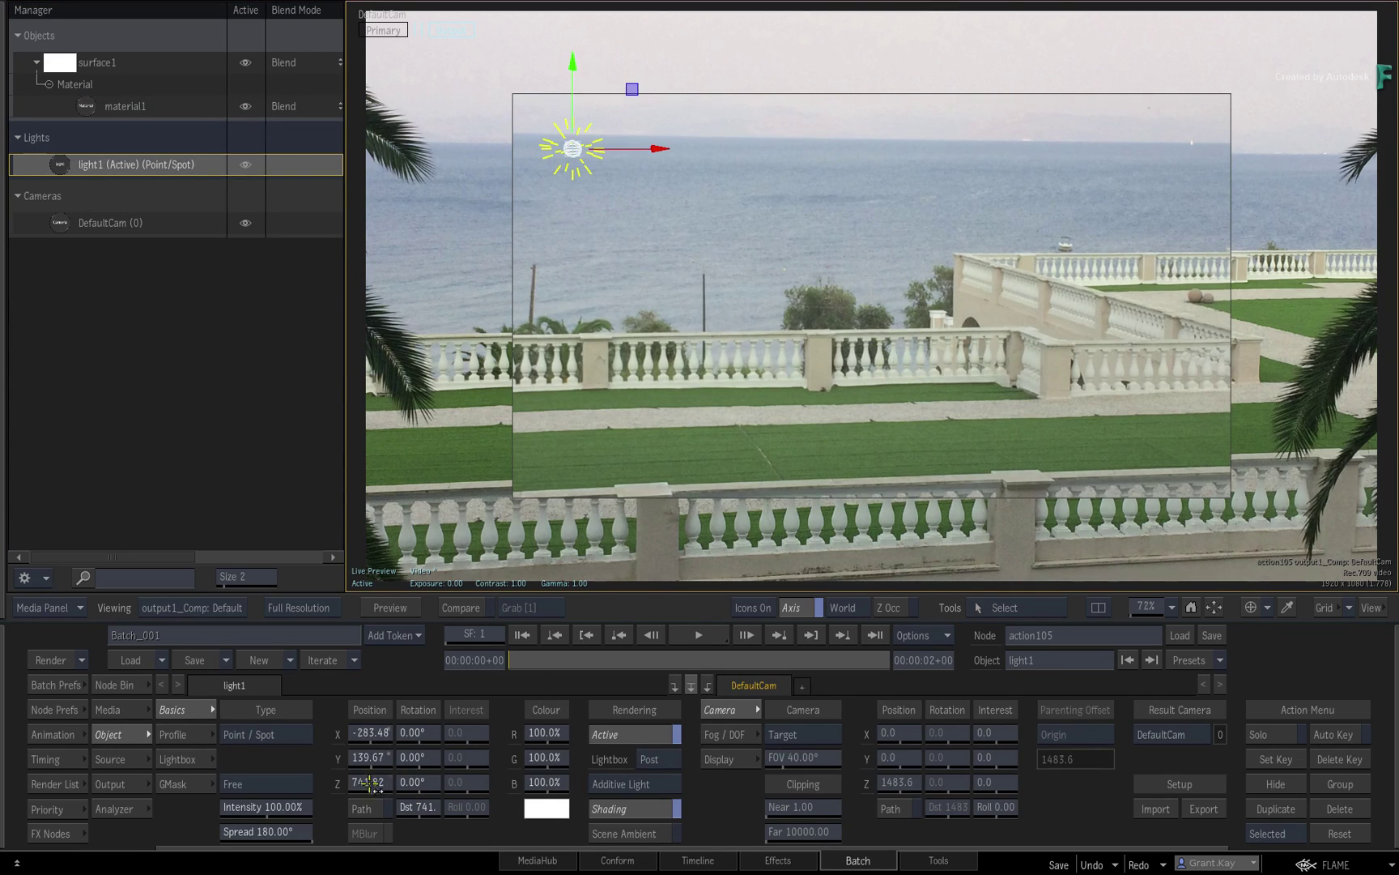
left_click_drag(368, 782, 559, 664)
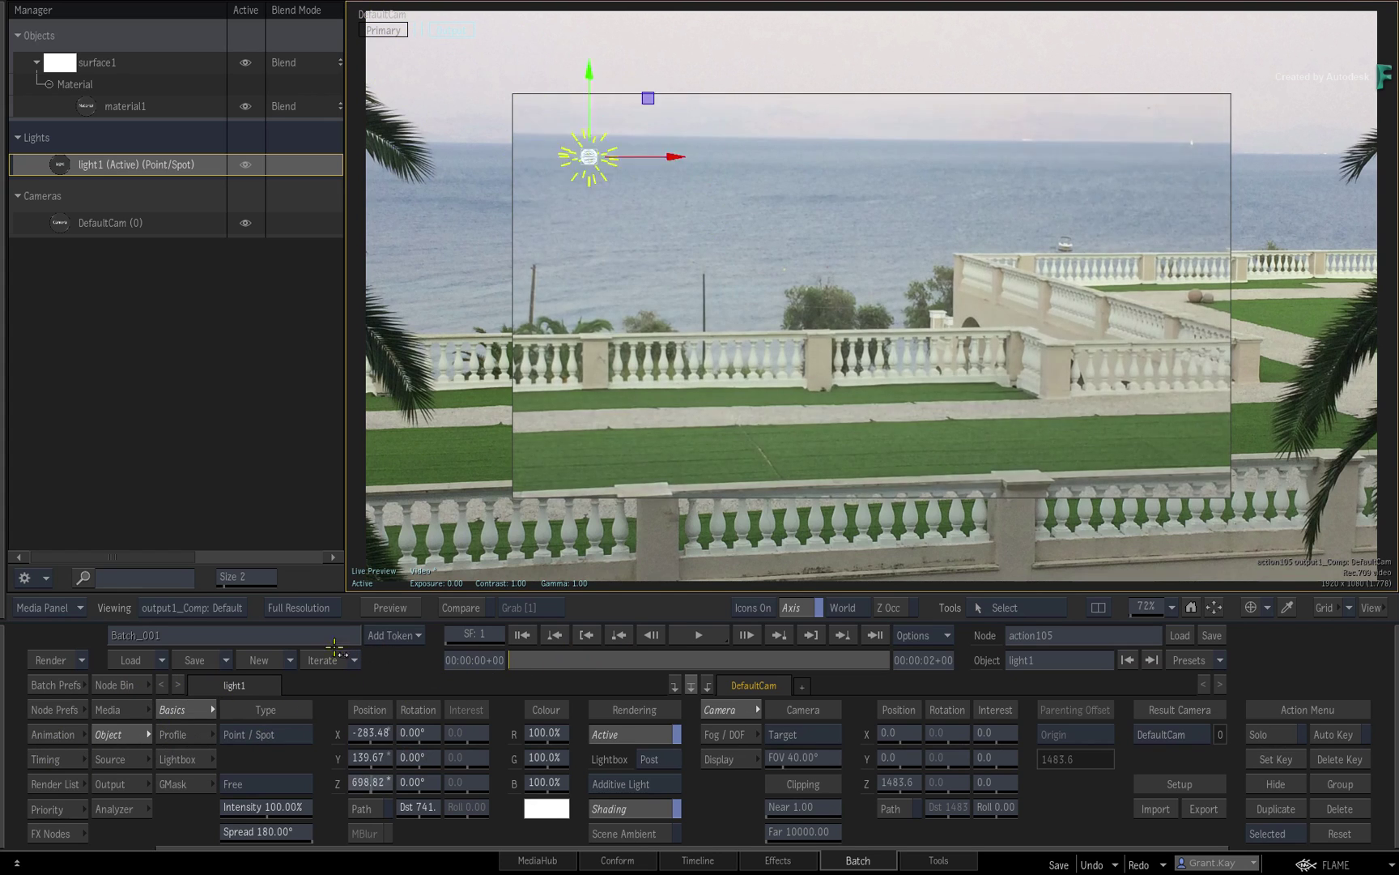
left_click_drag(334, 648, 417, 674)
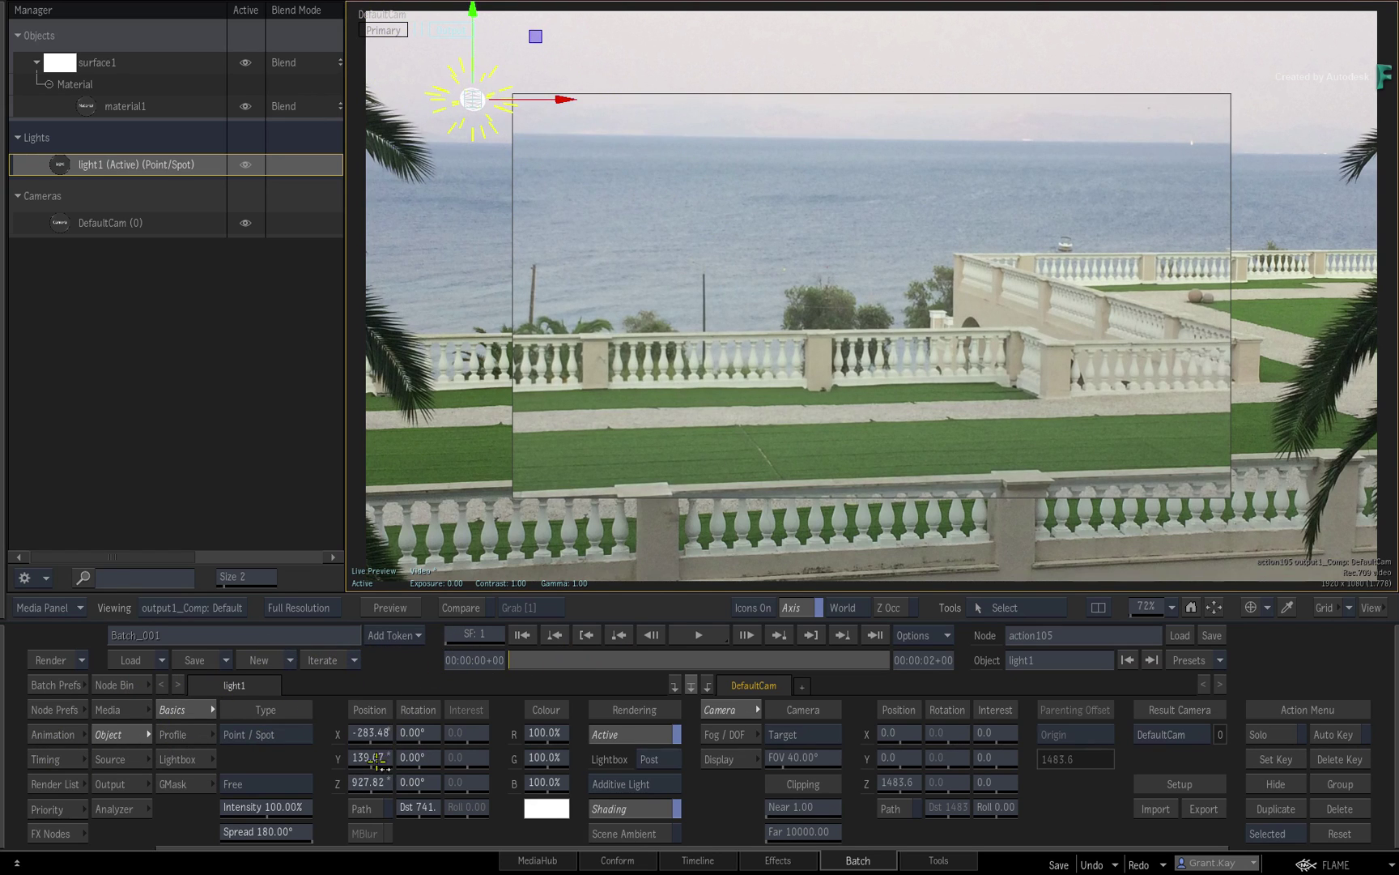
Step: Delete light1 and add an ibl1 image-based lighting node under DefaultCam
left_click(514, 501)
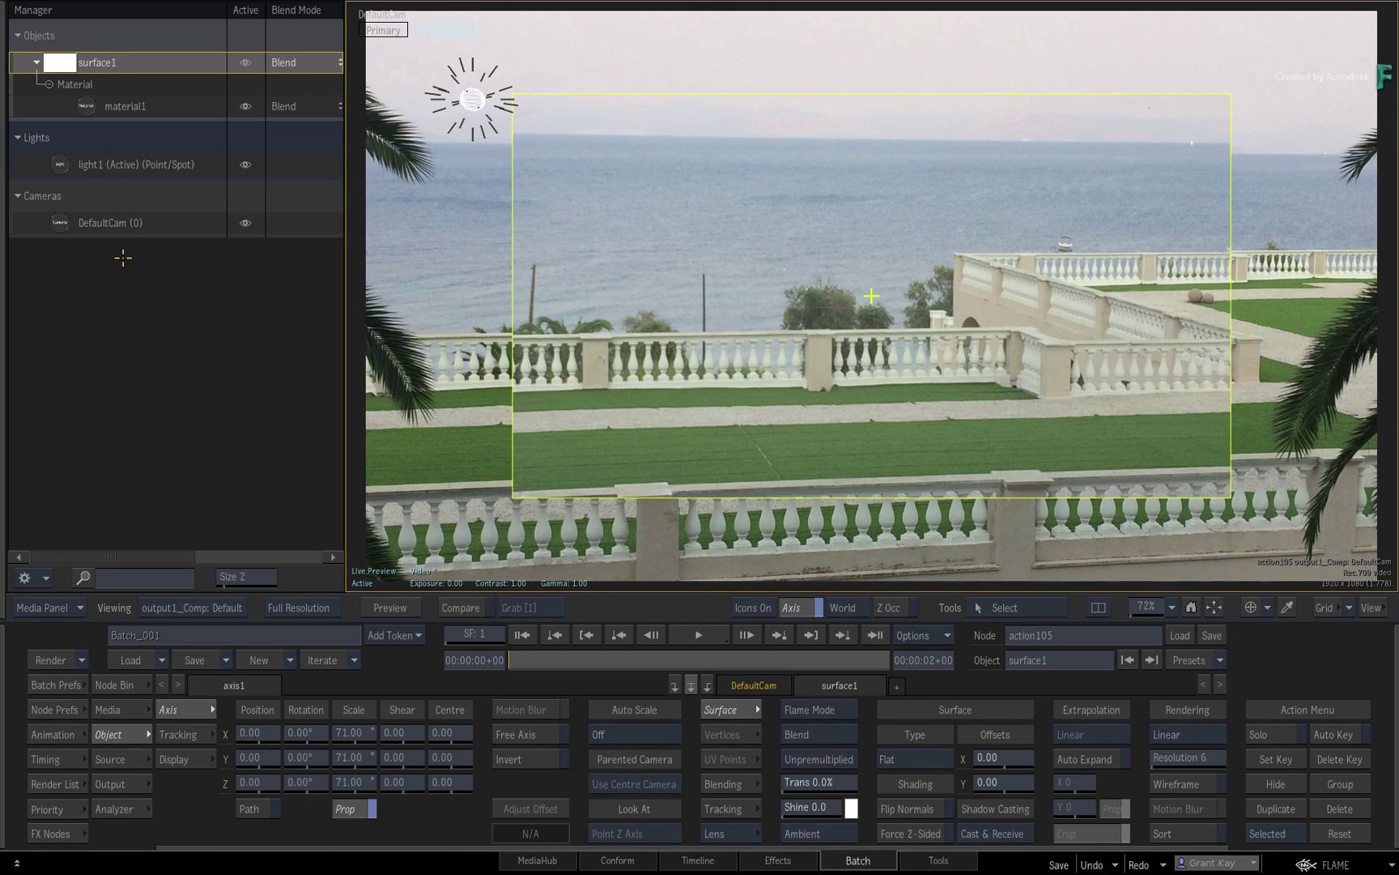
left_click(136, 165)
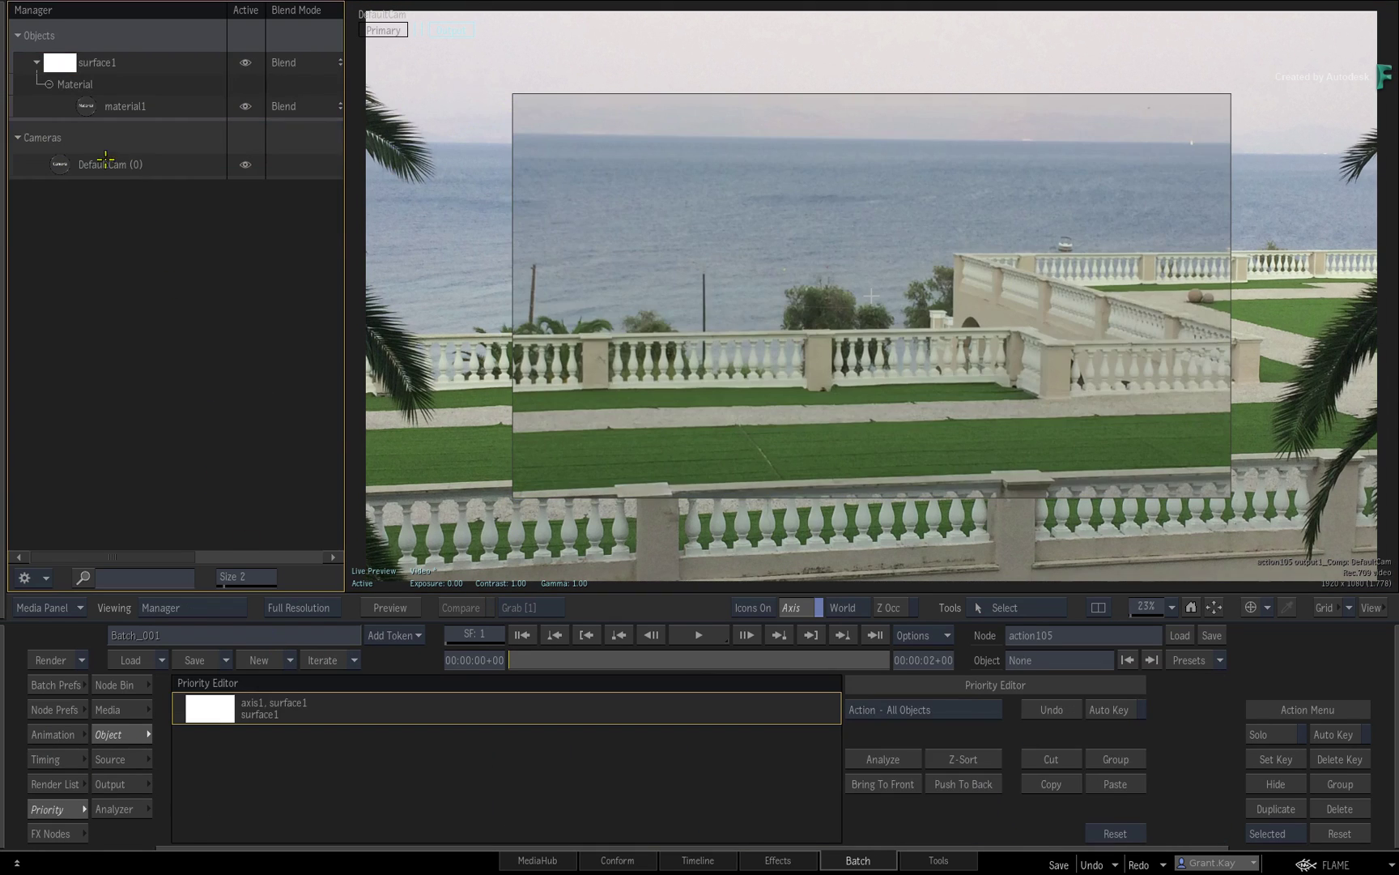
left_click(106, 162)
right_click(110, 164)
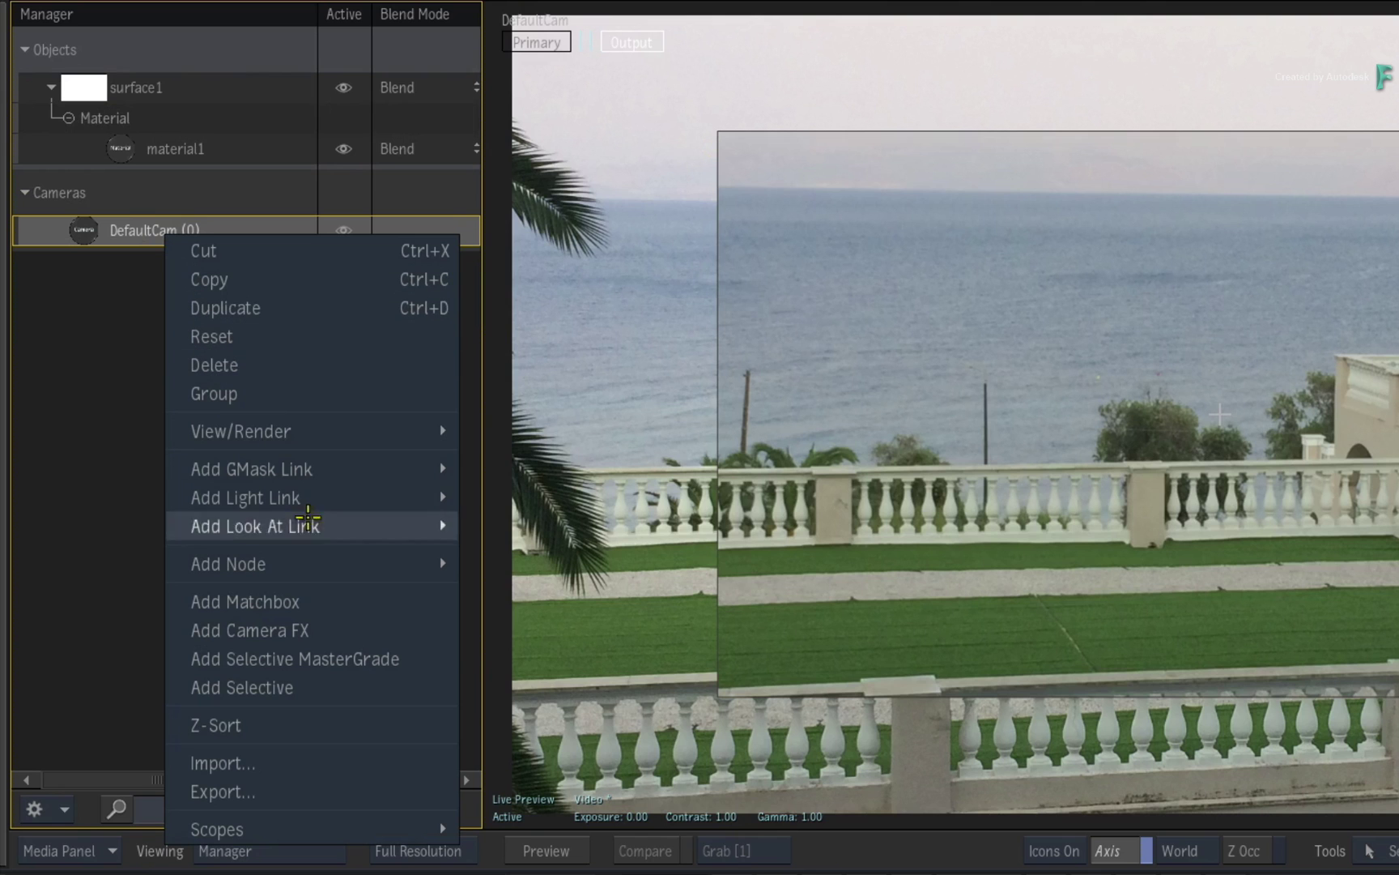
mouse_move(325, 553)
left_click(486, 594)
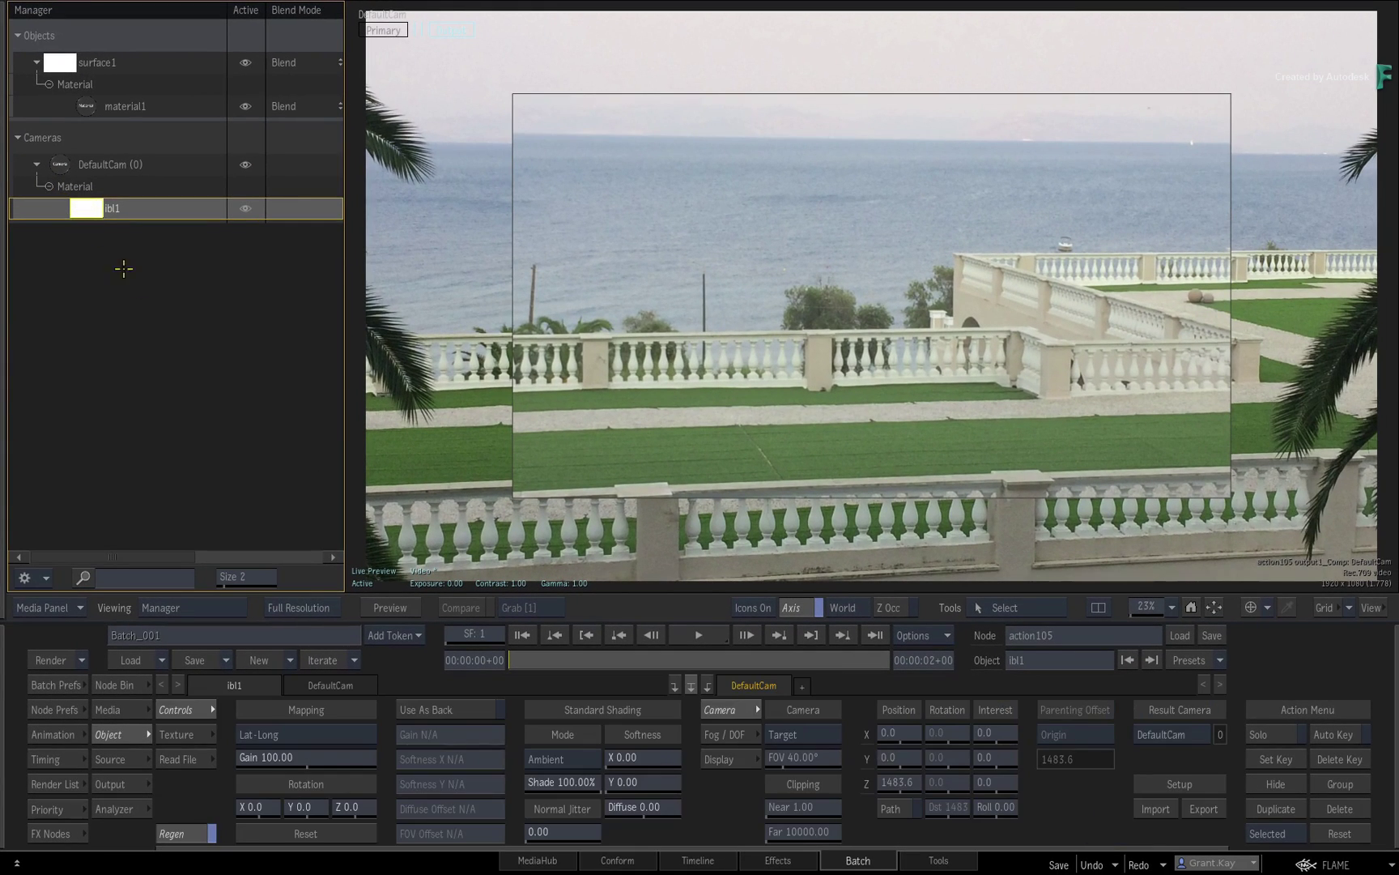
Step: Load Stuttgart.exr as ibl1's environment lighting texture
left_click(192, 756)
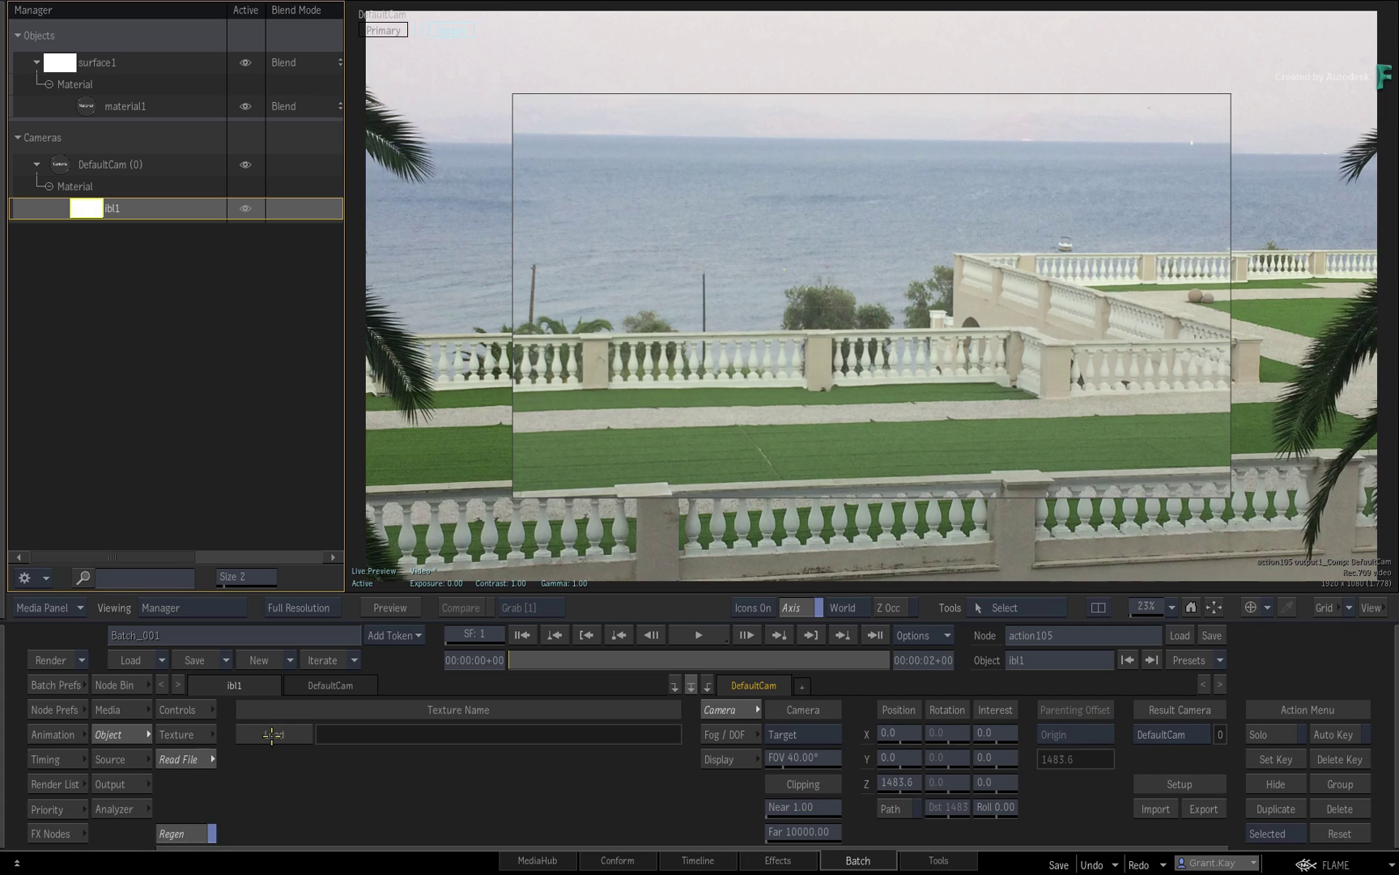
left_click(272, 735)
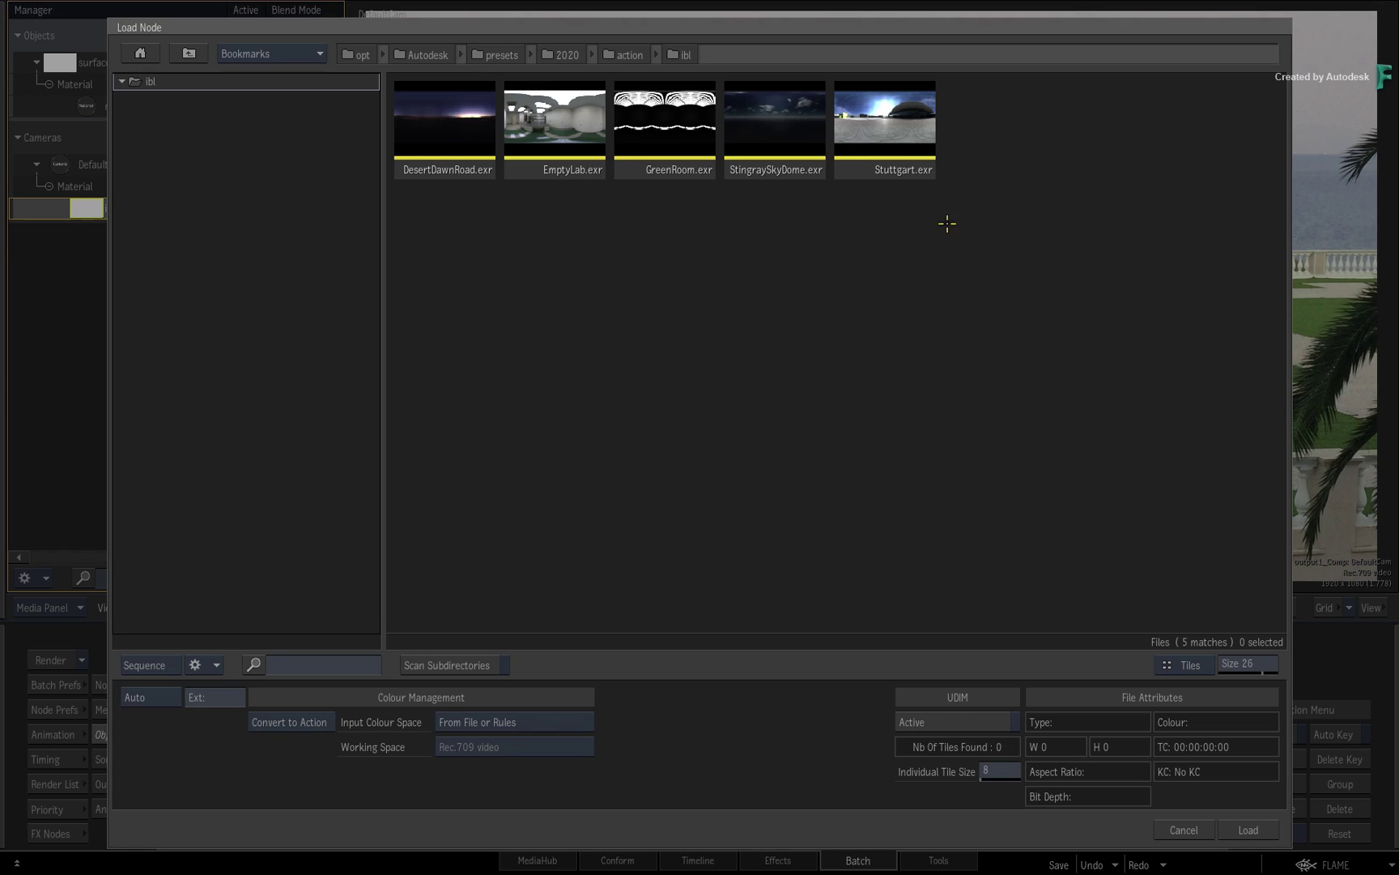
left_click(881, 128)
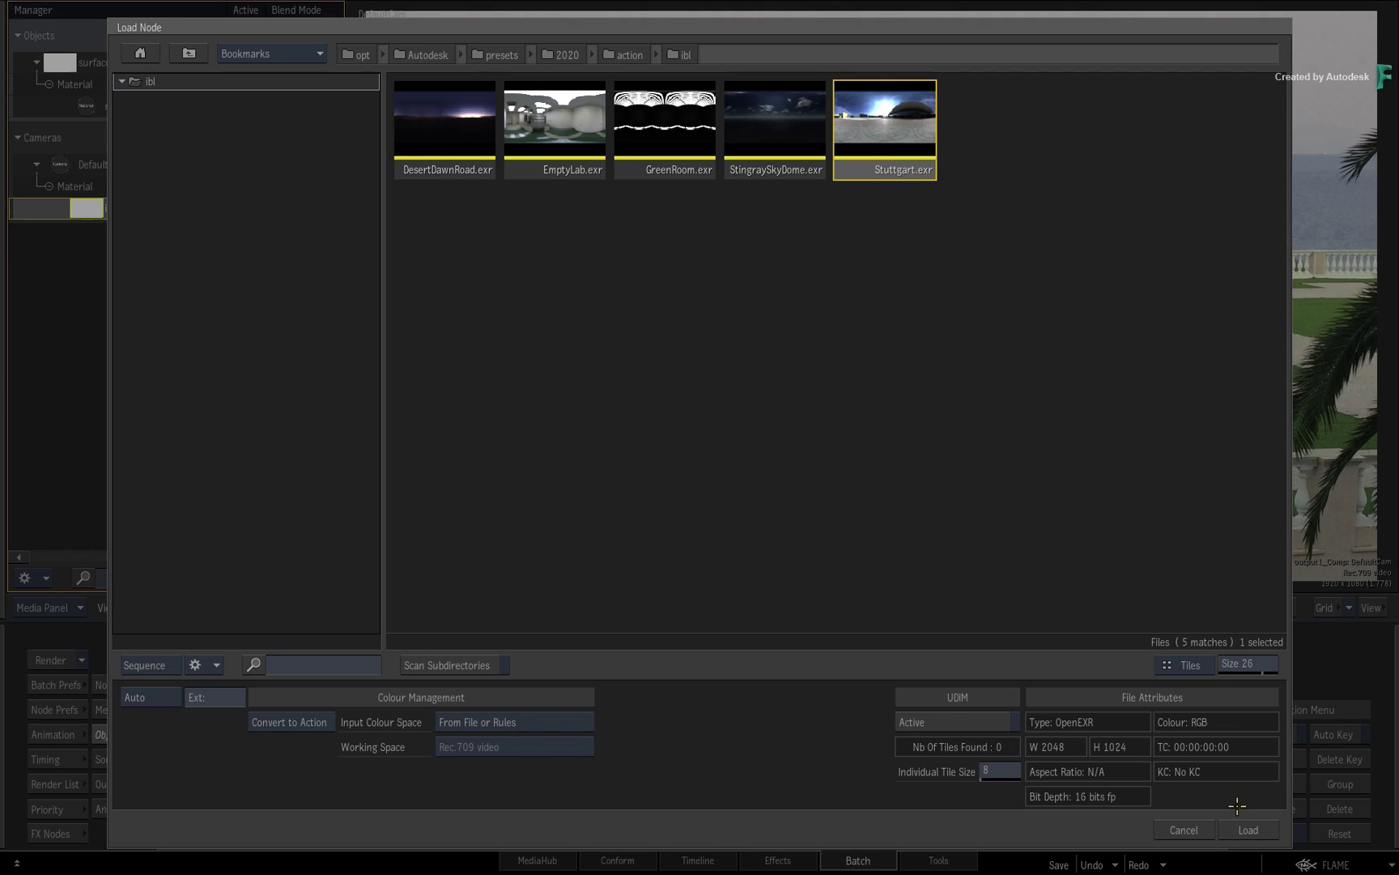
left_click(1250, 827)
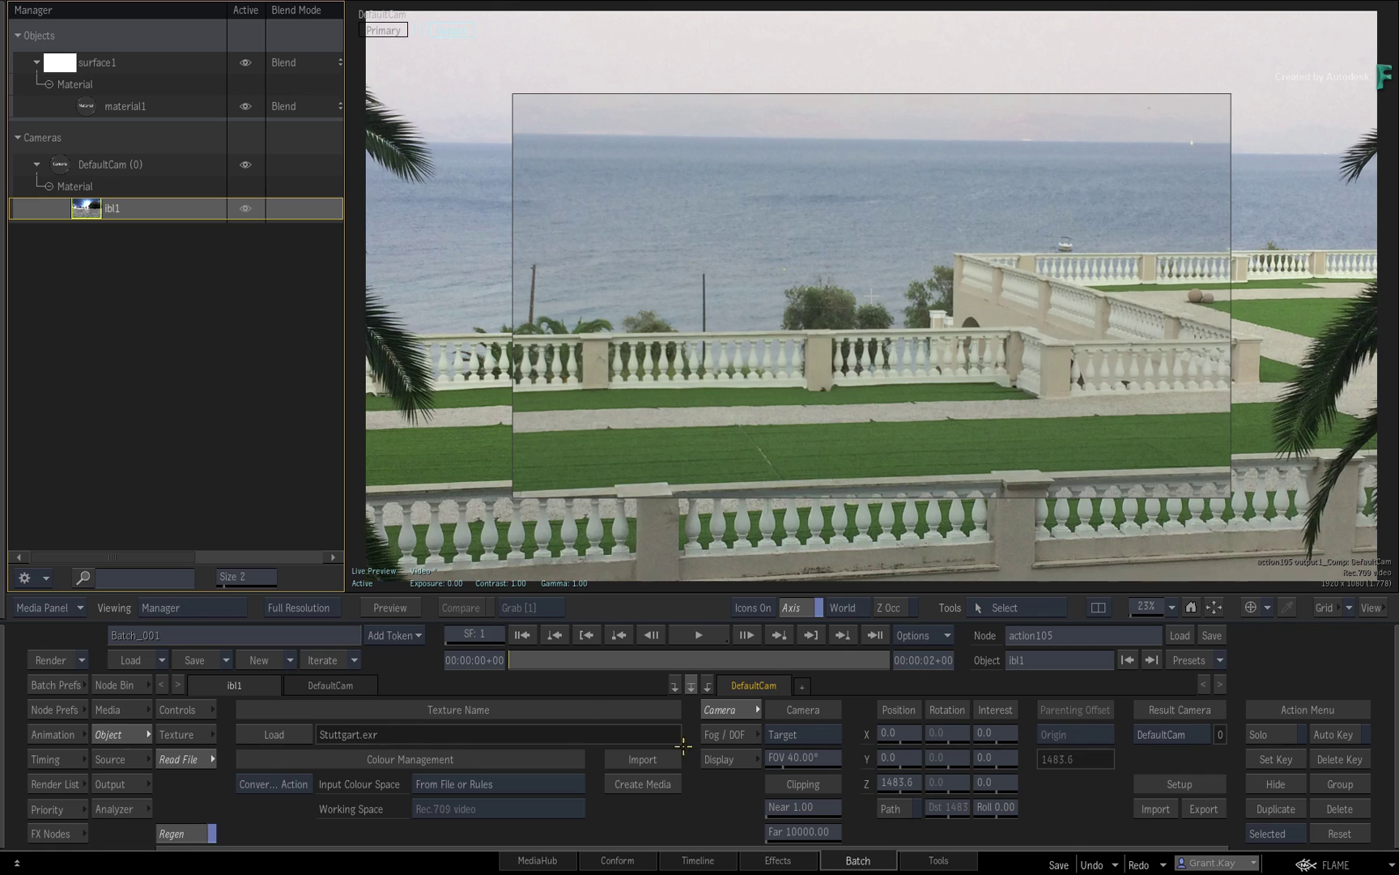
left_click(56, 65)
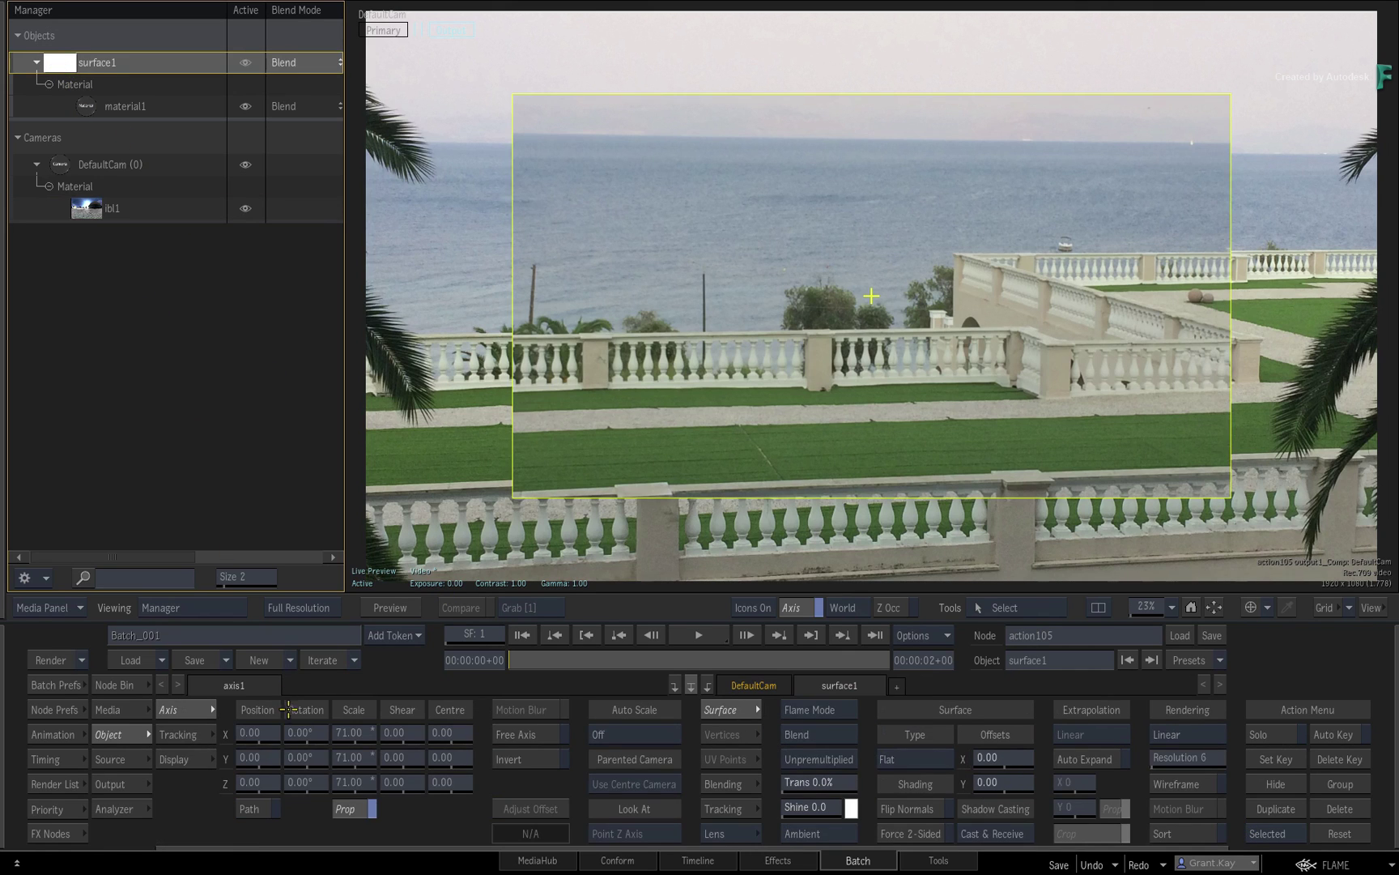
Step: Add a physically based shader to surface1 (roughness 0.09, metallic 0.78) and rotate it 34° in Y
left_click_drag(316, 756, 349, 752)
right_click(92, 63)
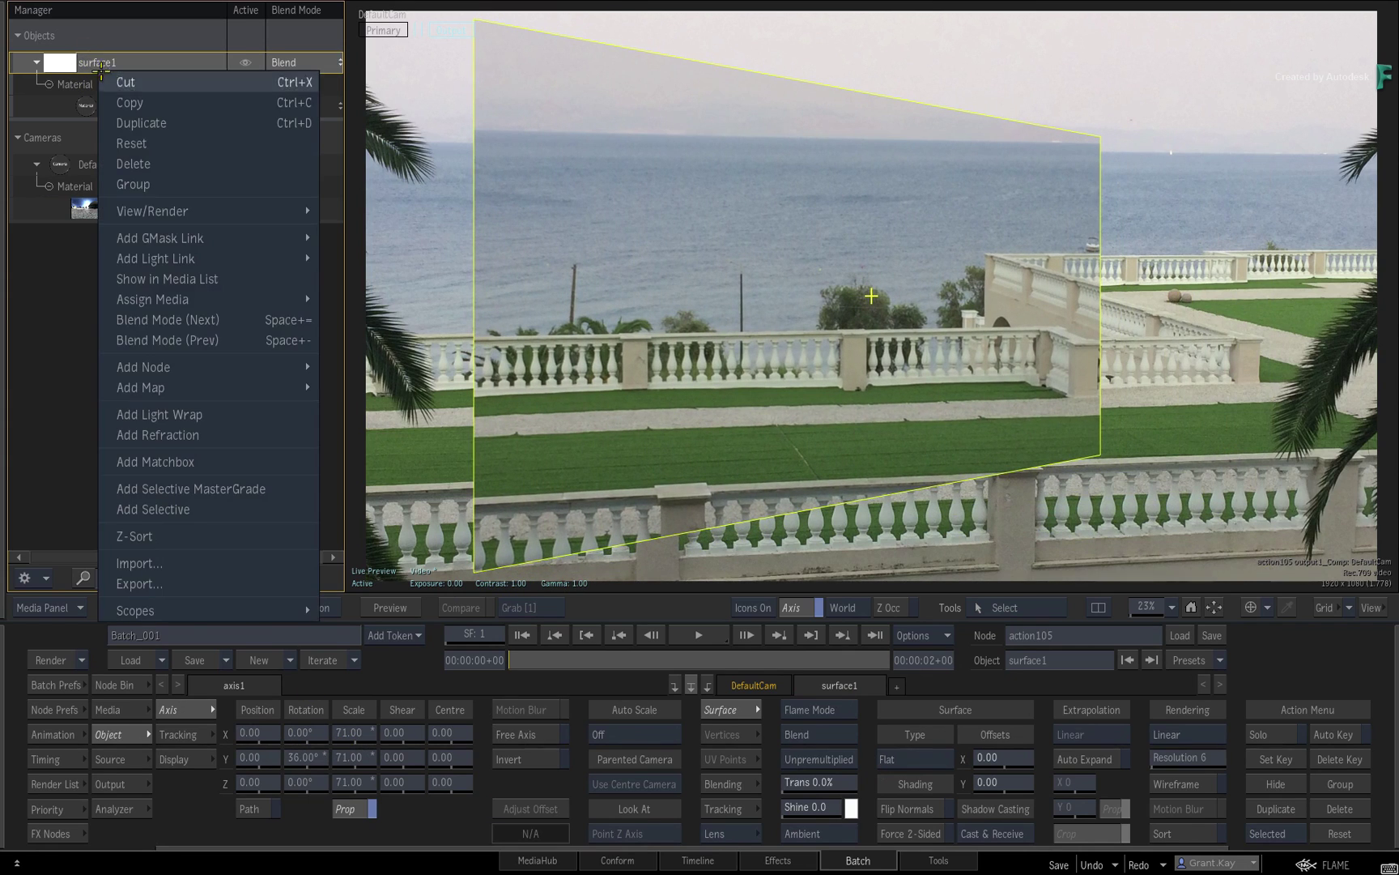
mouse_move(275, 365)
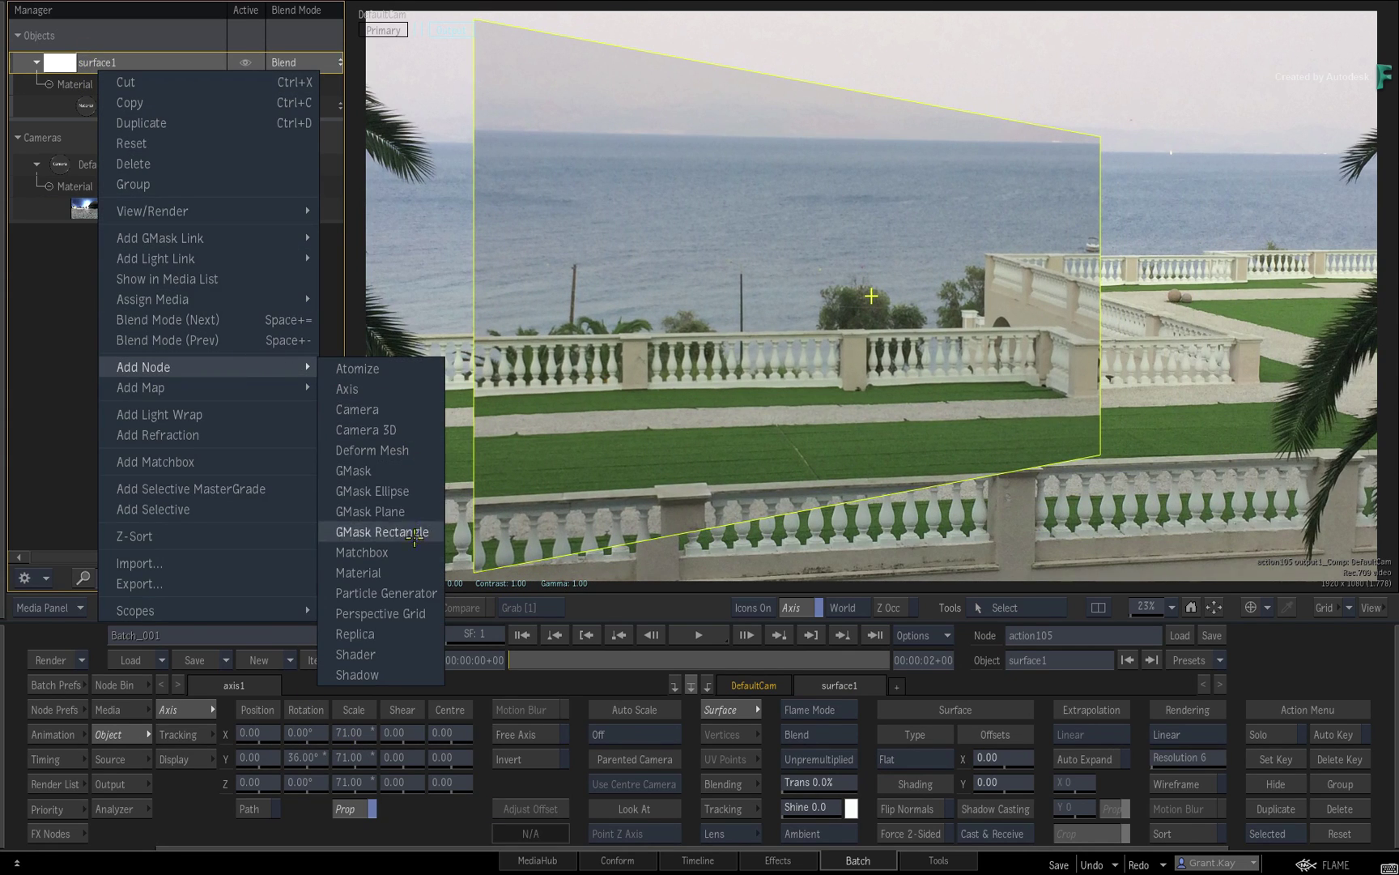
left_click(395, 653)
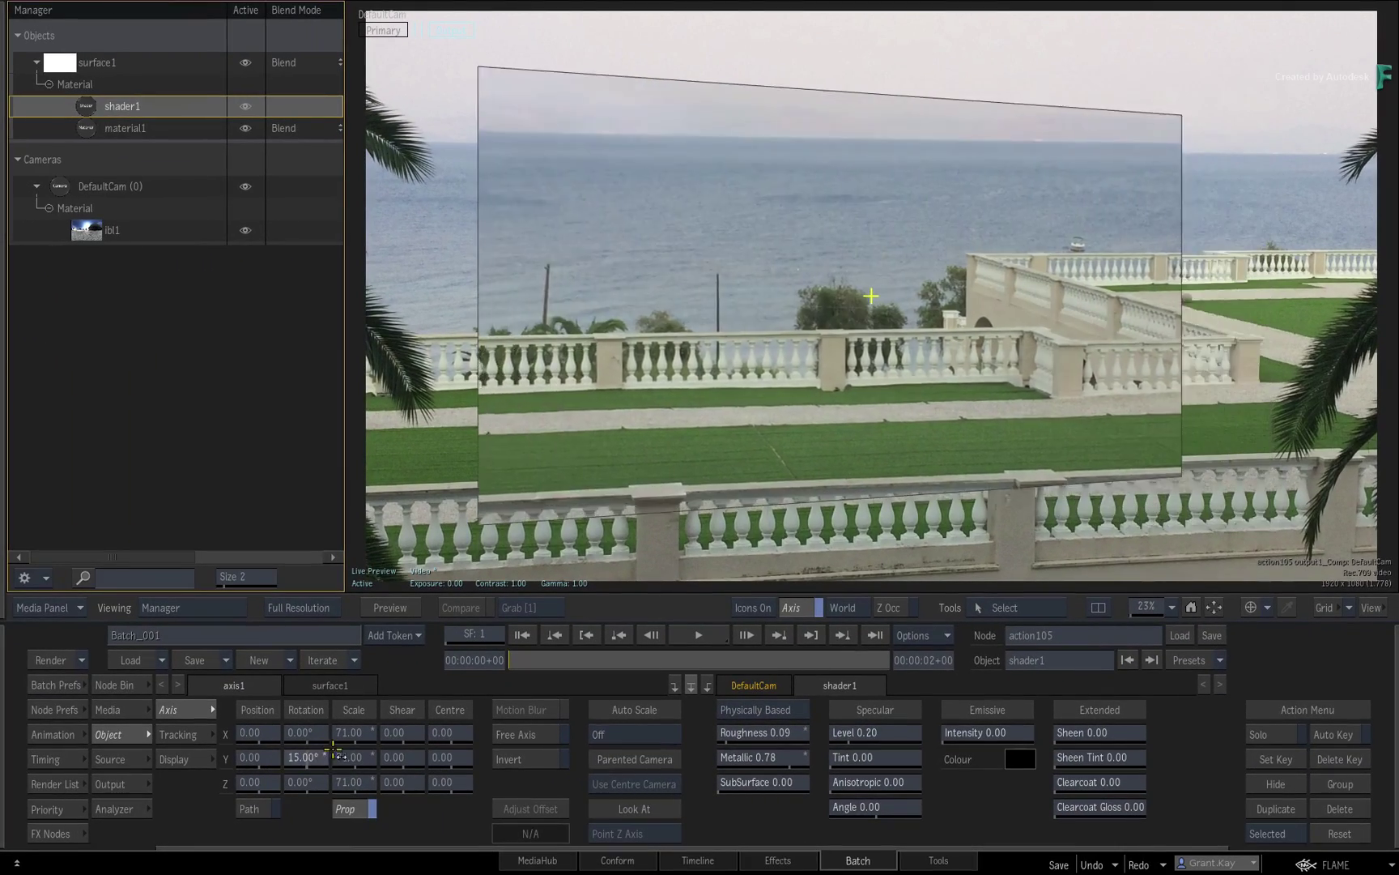
left_click_drag(335, 752, 365, 731)
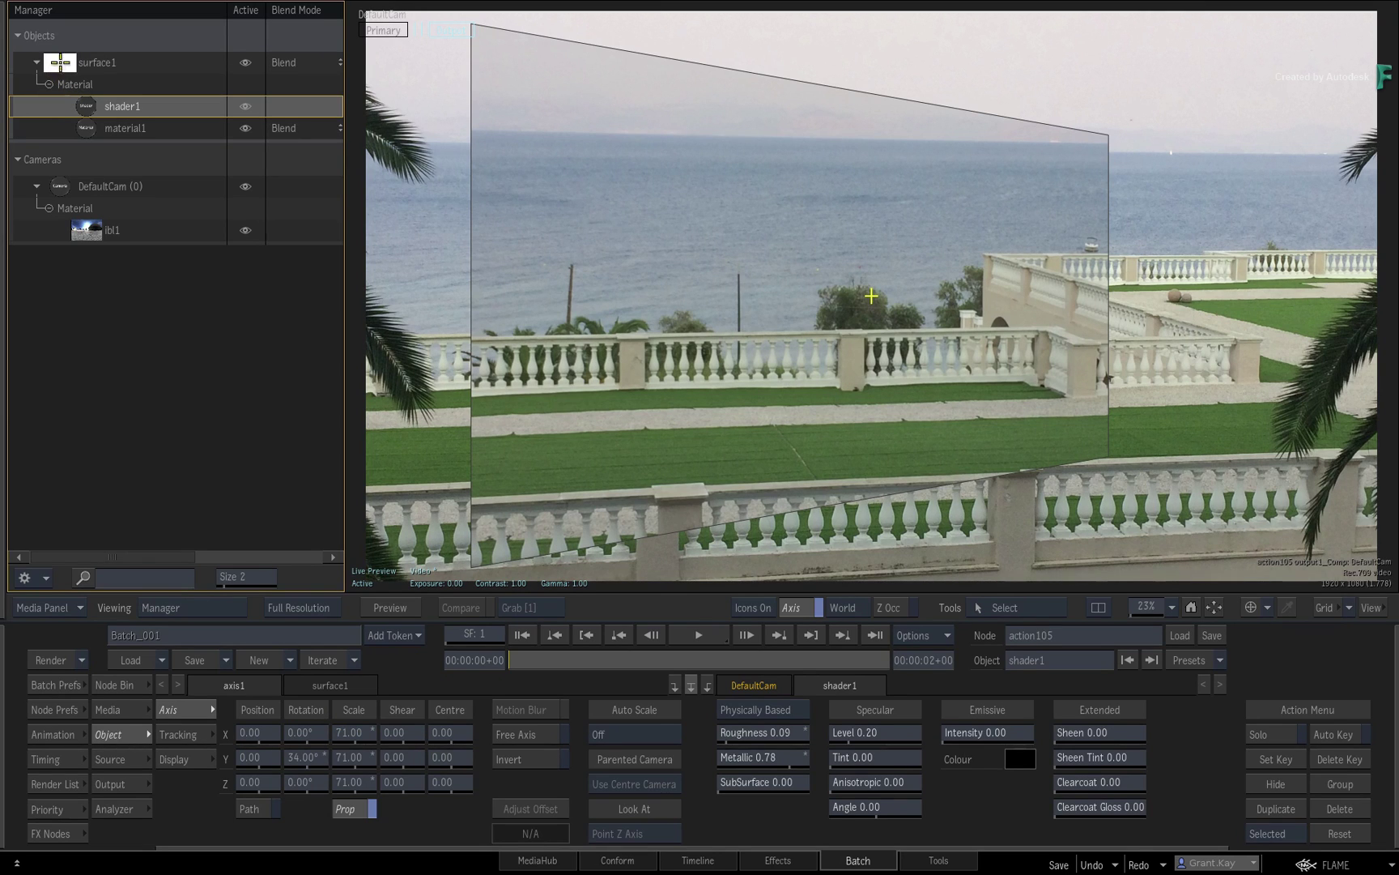
Step: Switch surface1 from Flat to Extended Bicubic and marquee-select its middle top and bottom vertices
left_click(98, 62)
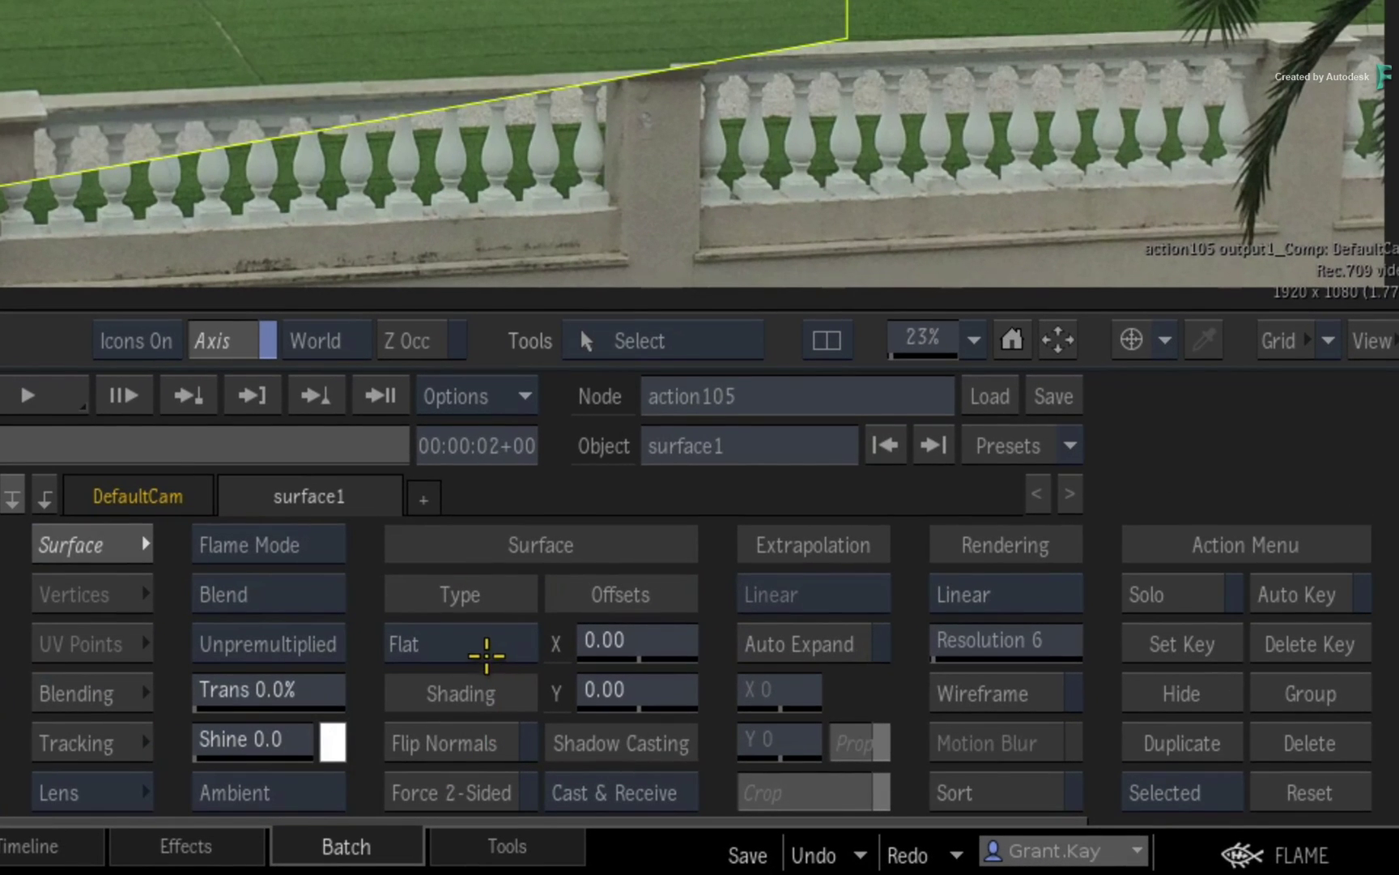
left_click(485, 655)
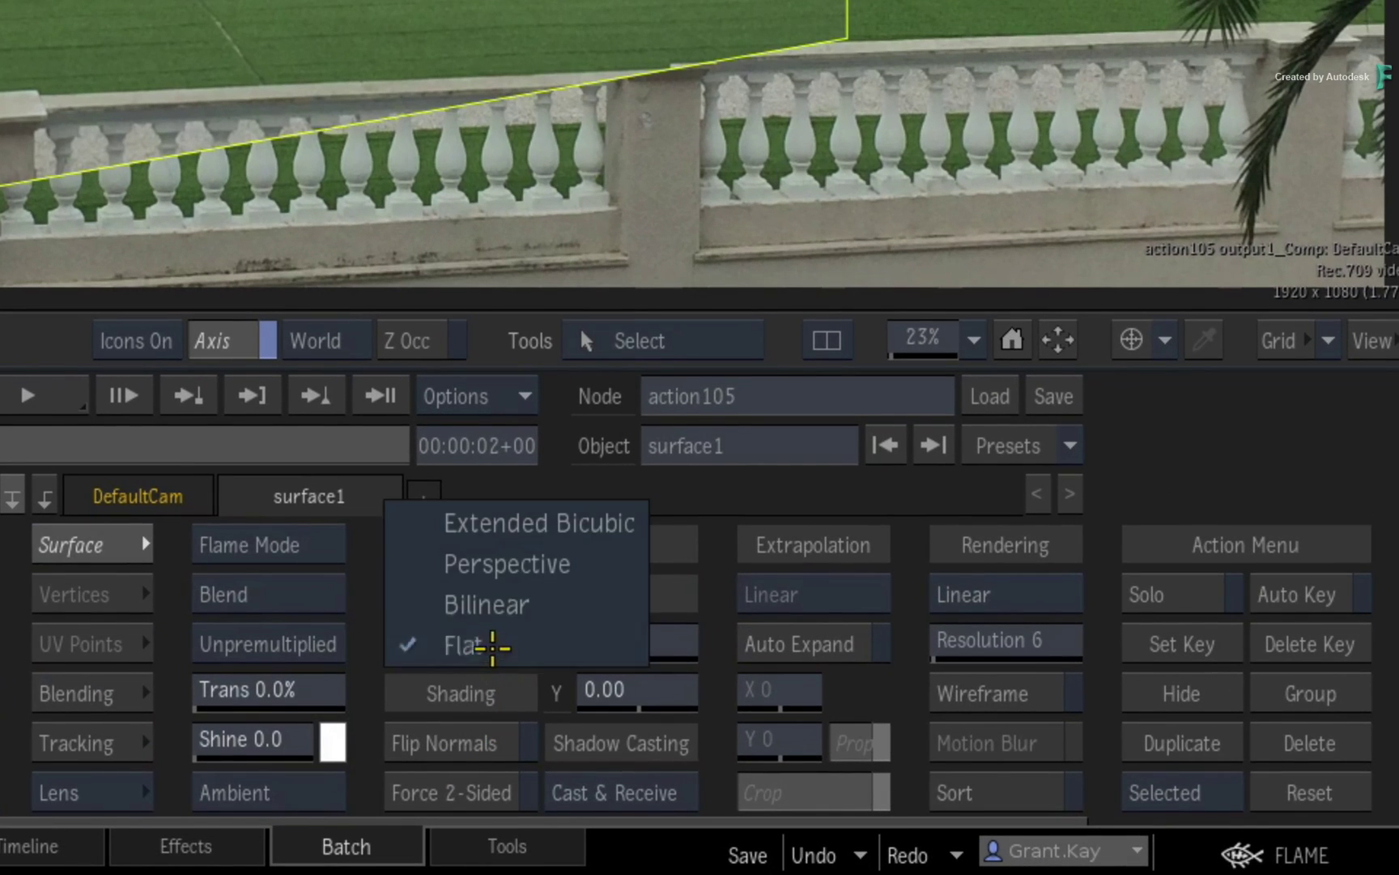
left_click(424, 522)
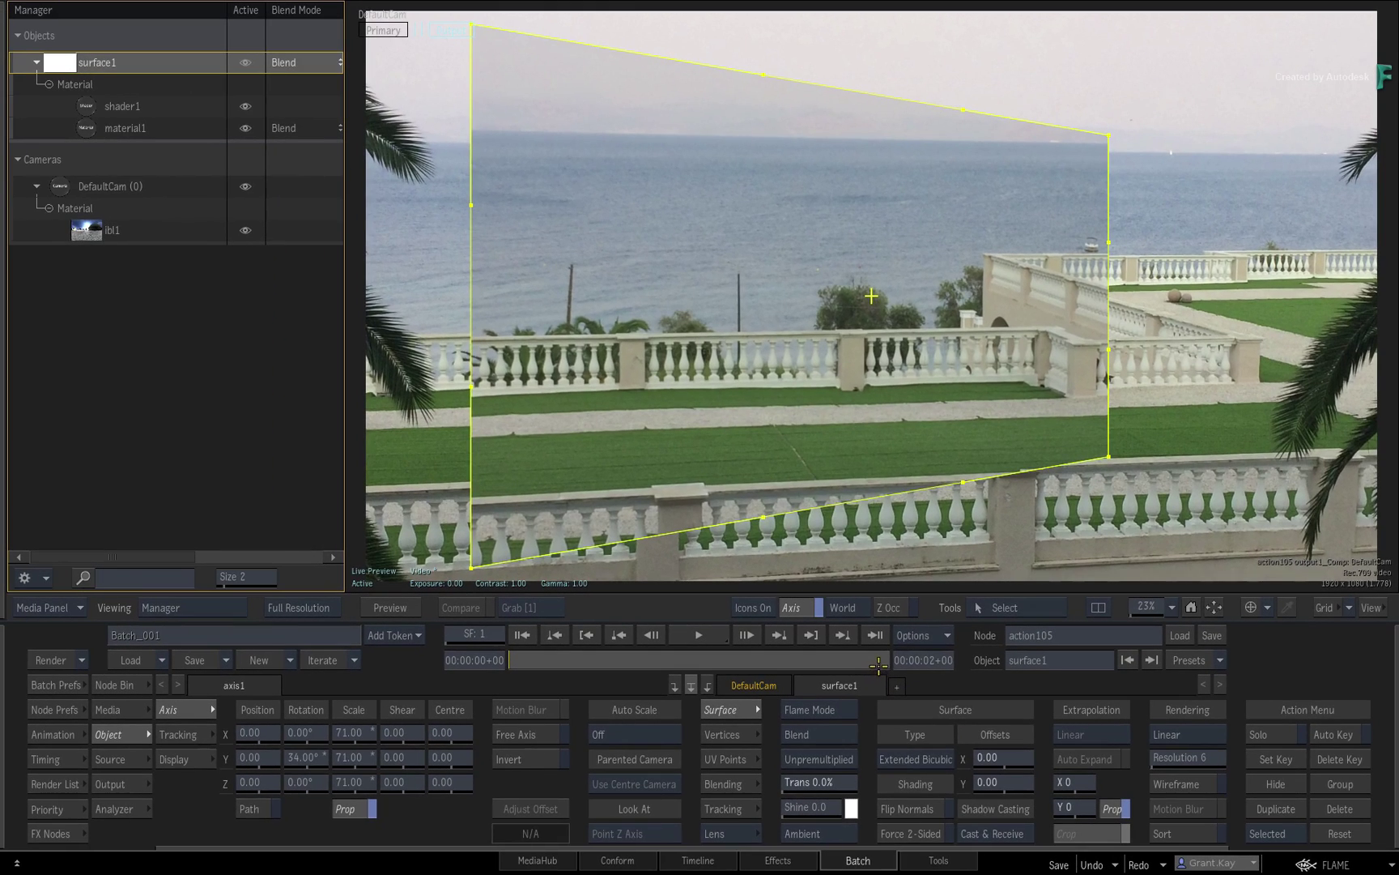
left_click_drag(715, 37, 987, 585)
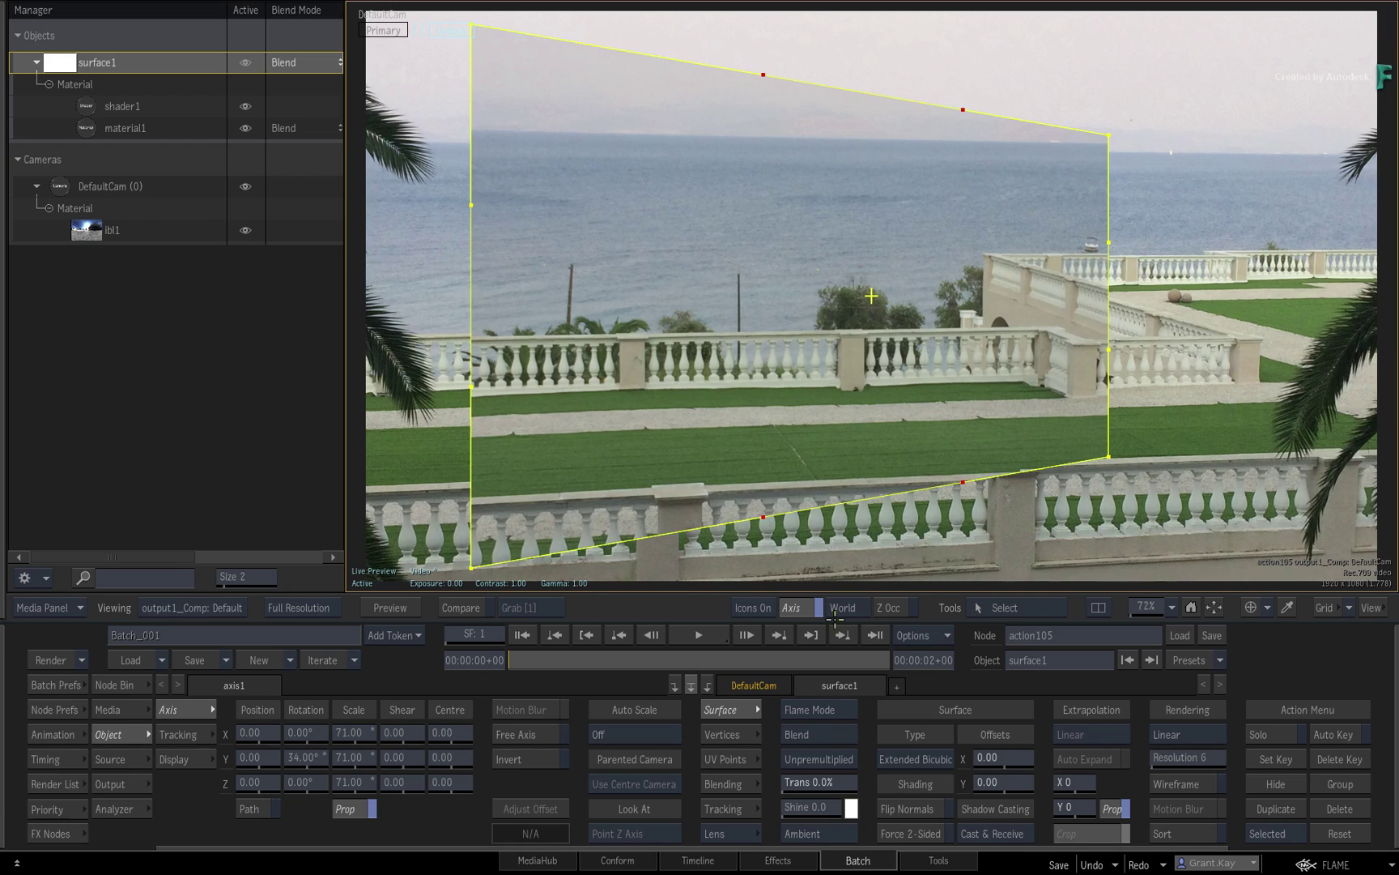
Step: Bulge the selected vertices toward the camera to curve the surface, then swing it around in Y
left_click(730, 734)
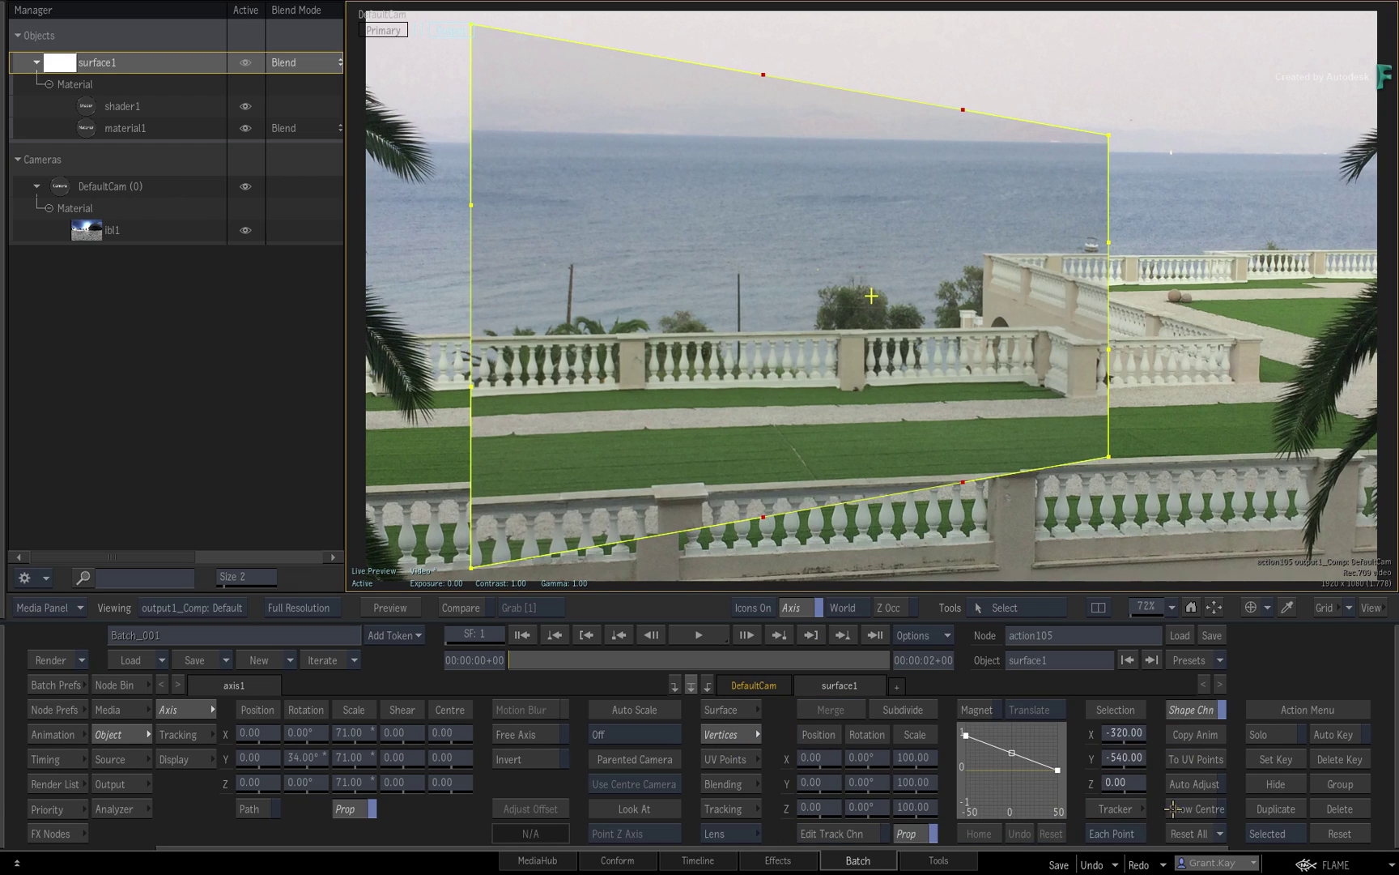
left_click_drag(1134, 785, 1394, 774)
left_click_drag(1129, 783, 1199, 781)
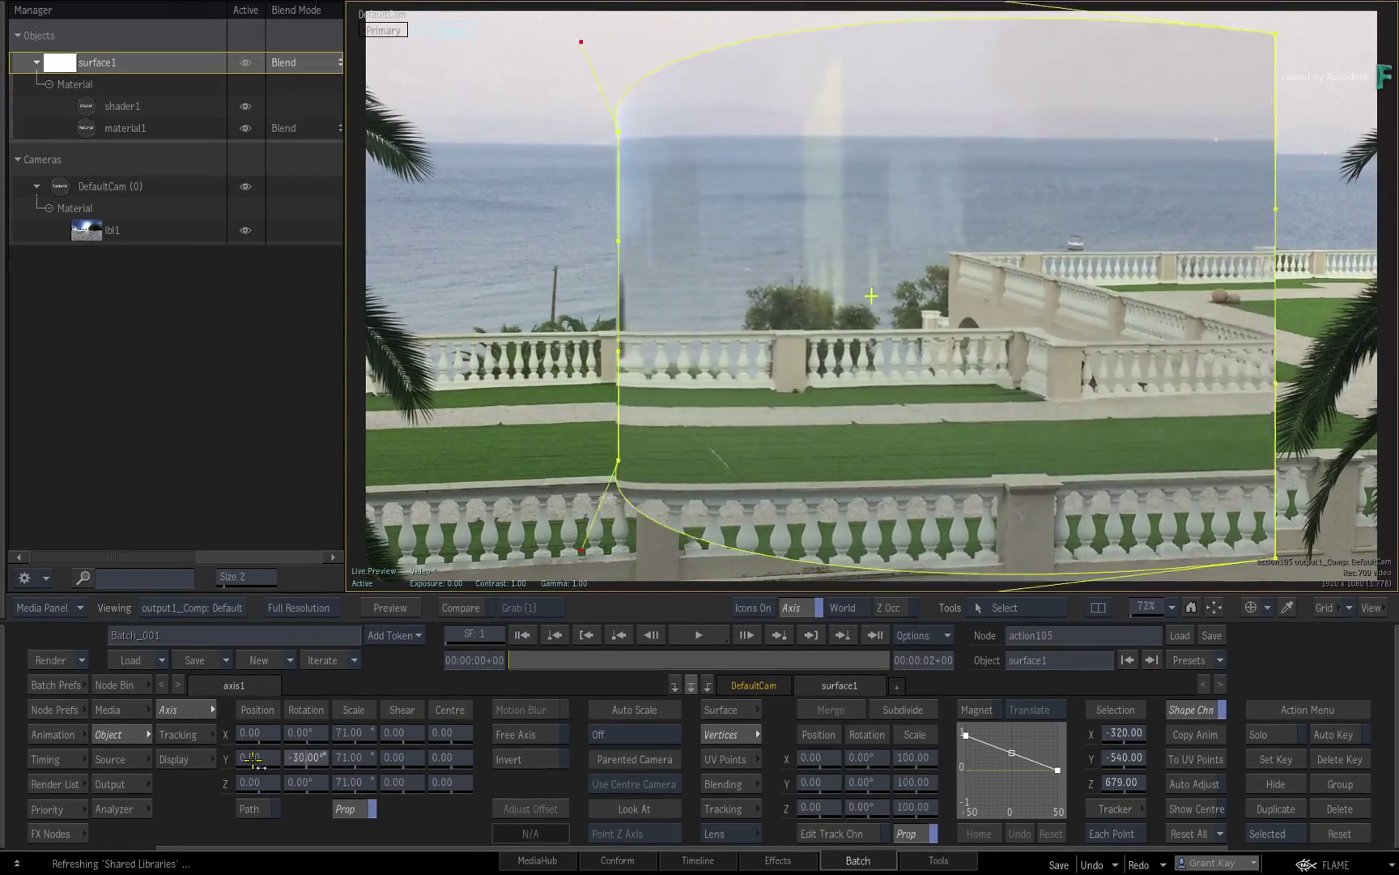
left_click_drag(254, 759, 314, 759)
Step: Subdivide surface1 into a vertex grid, slide the column right of centre to bend it, and hide vertex icons
left_click(903, 709)
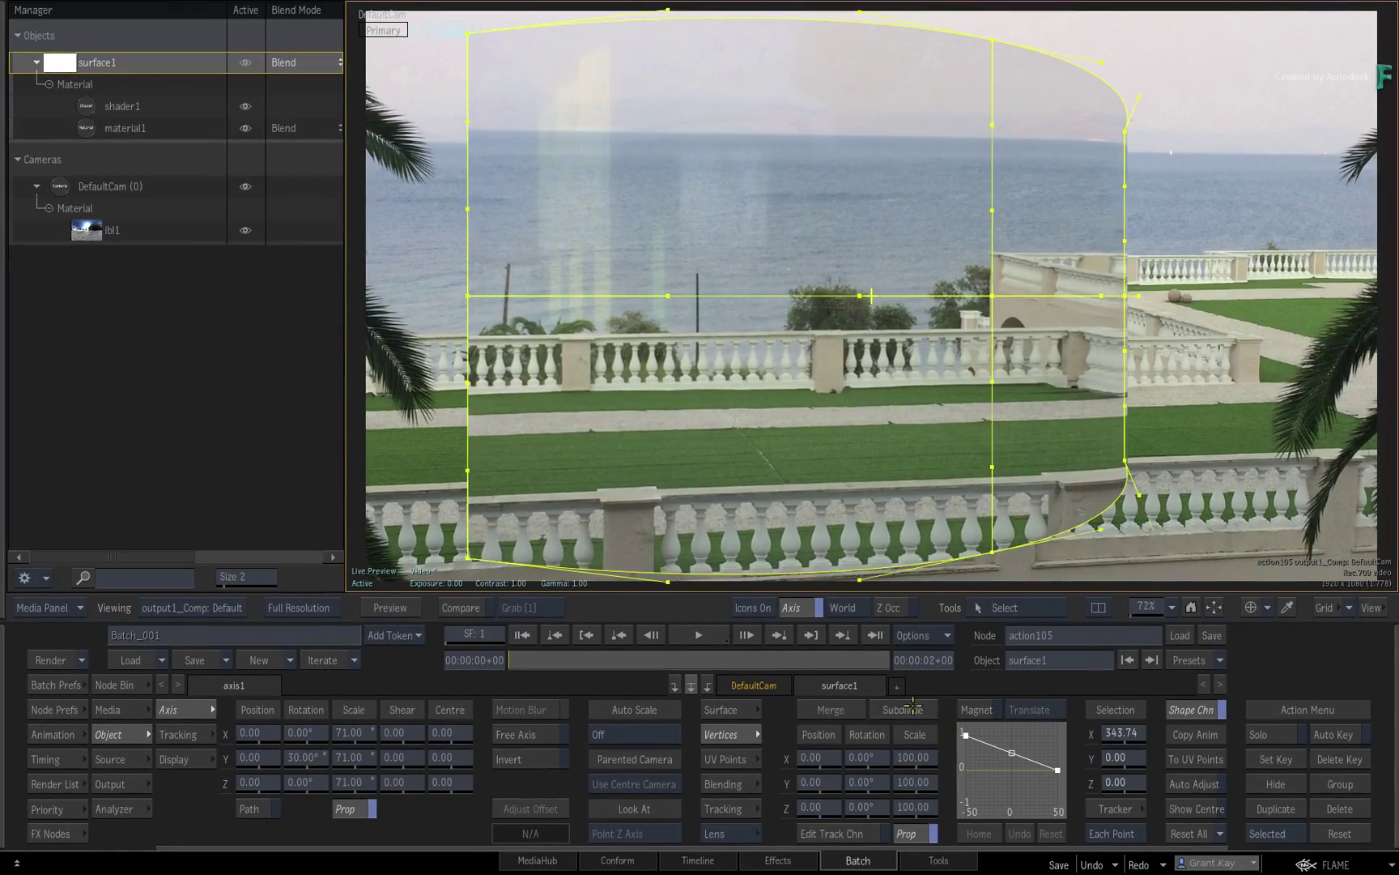
left_click(903, 709)
key("F4")
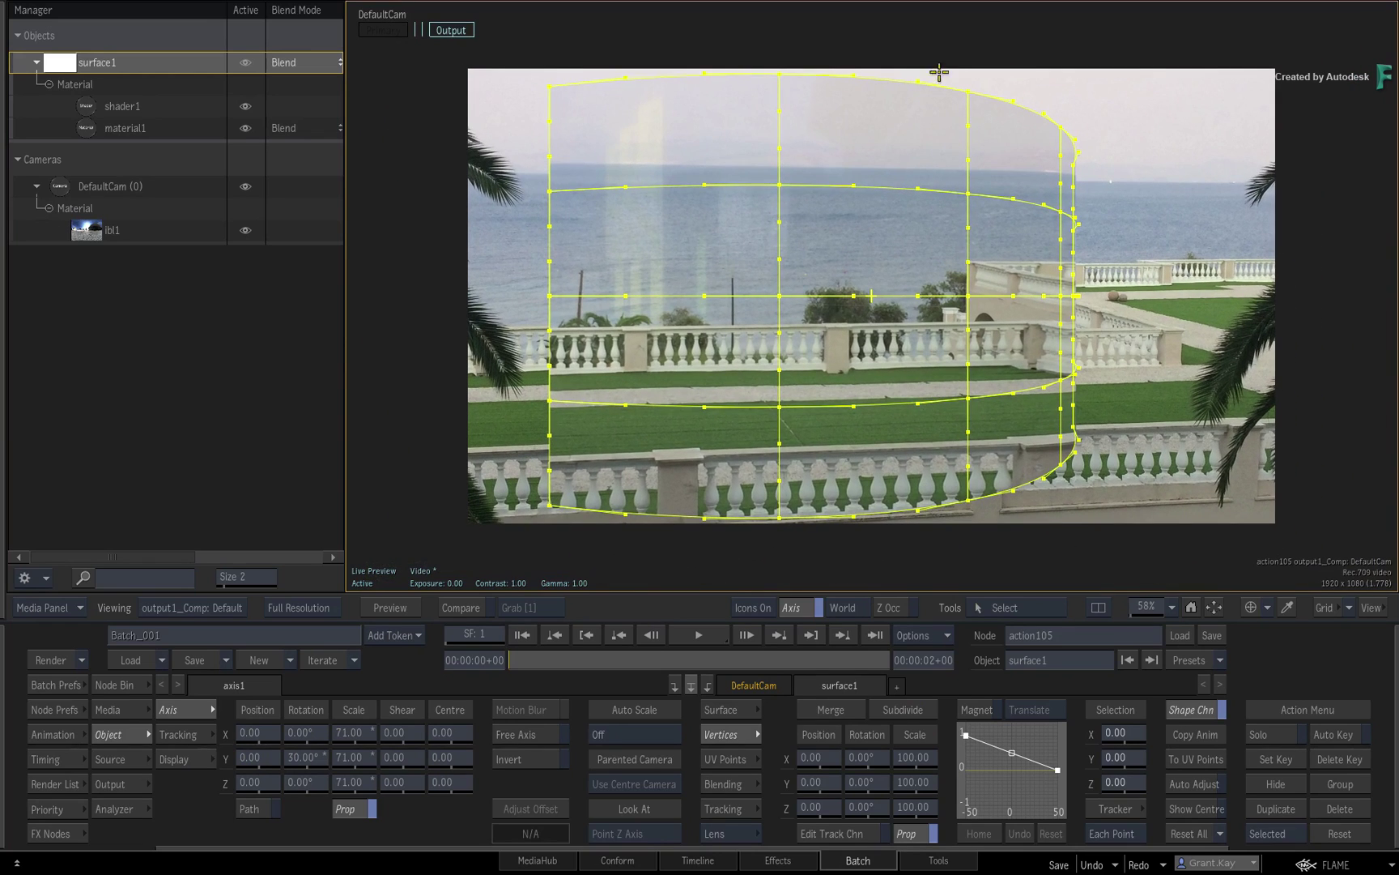
left_click(916, 51)
left_click(900, 83)
left_click_drag(901, 44, 1020, 549)
left_click_drag(1125, 783, 891, 706)
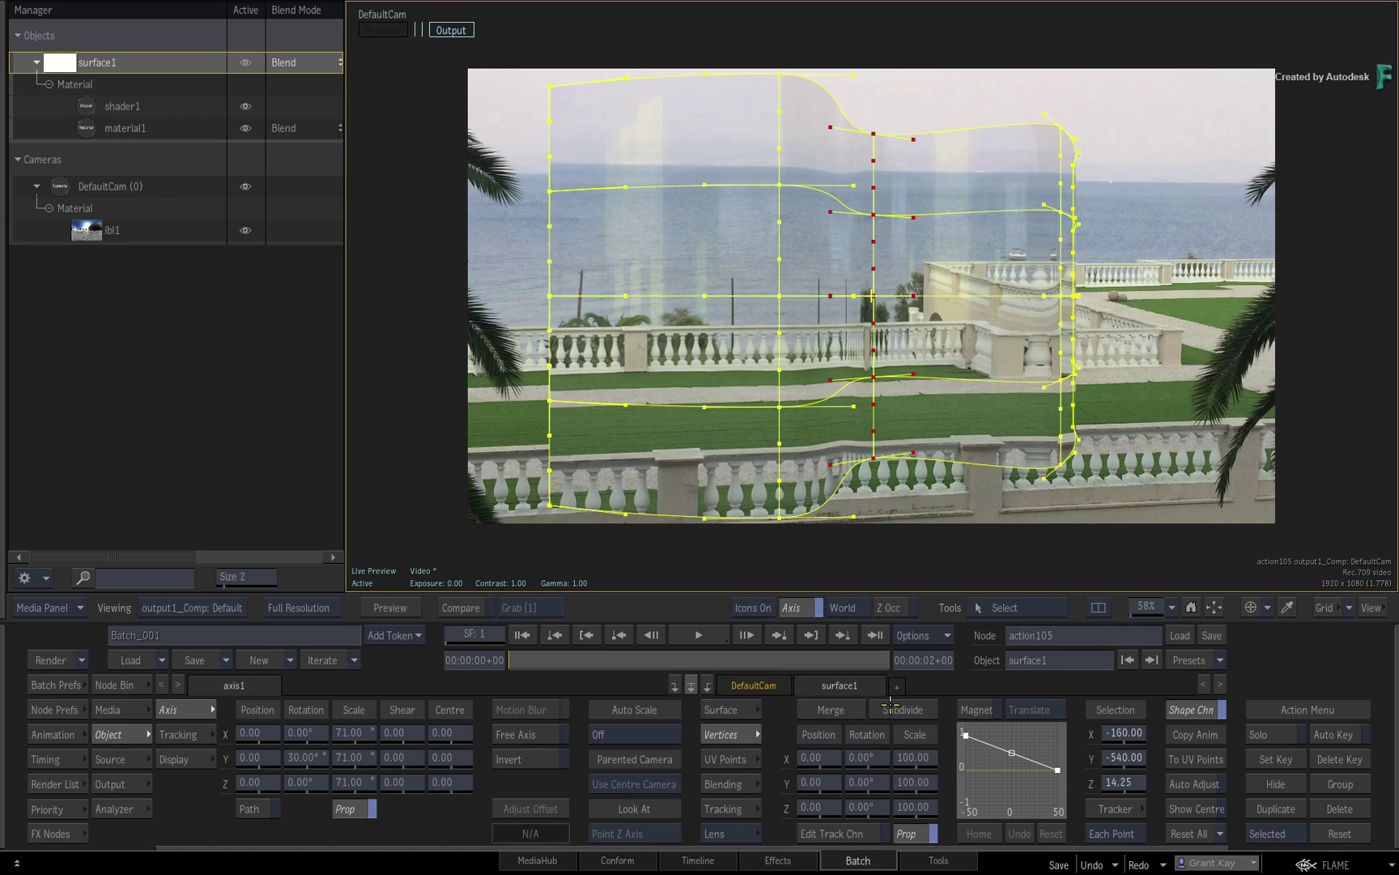
key("alt+i")
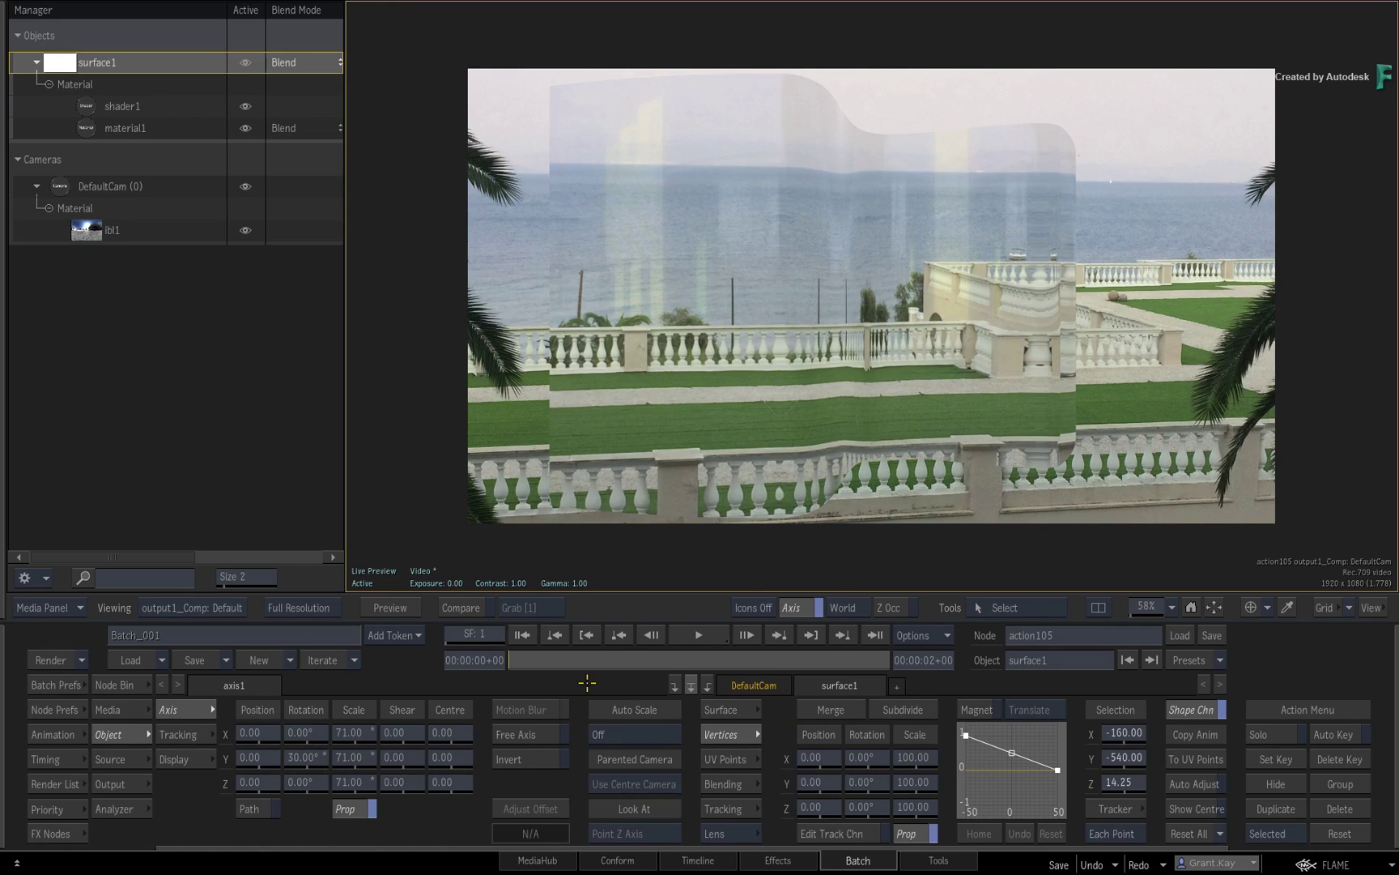
Step: Change material1's blend mode from Blend to Add
left_click(85, 187)
left_click(85, 128)
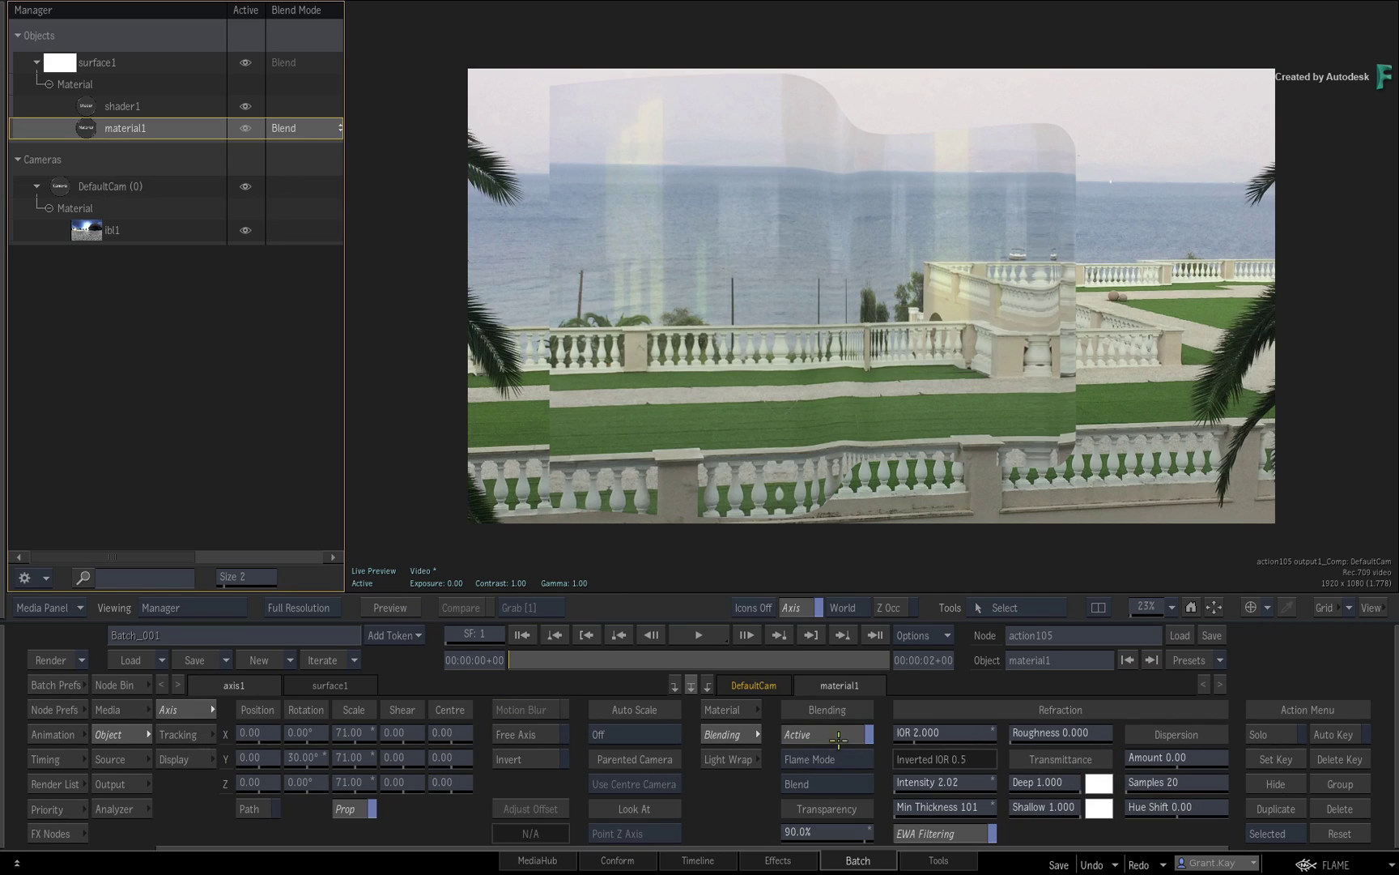
left_click(843, 782)
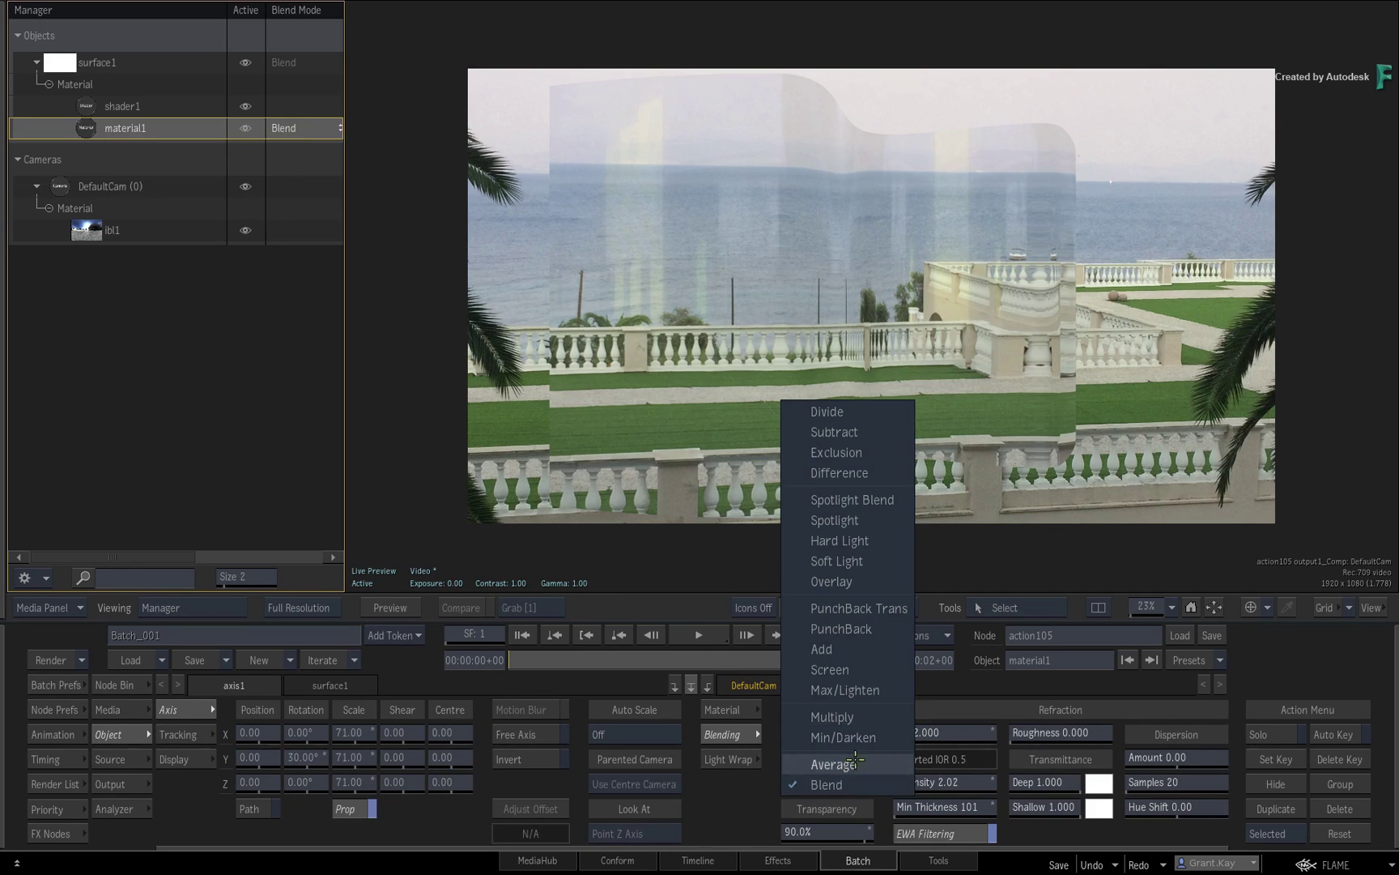
left_click(850, 649)
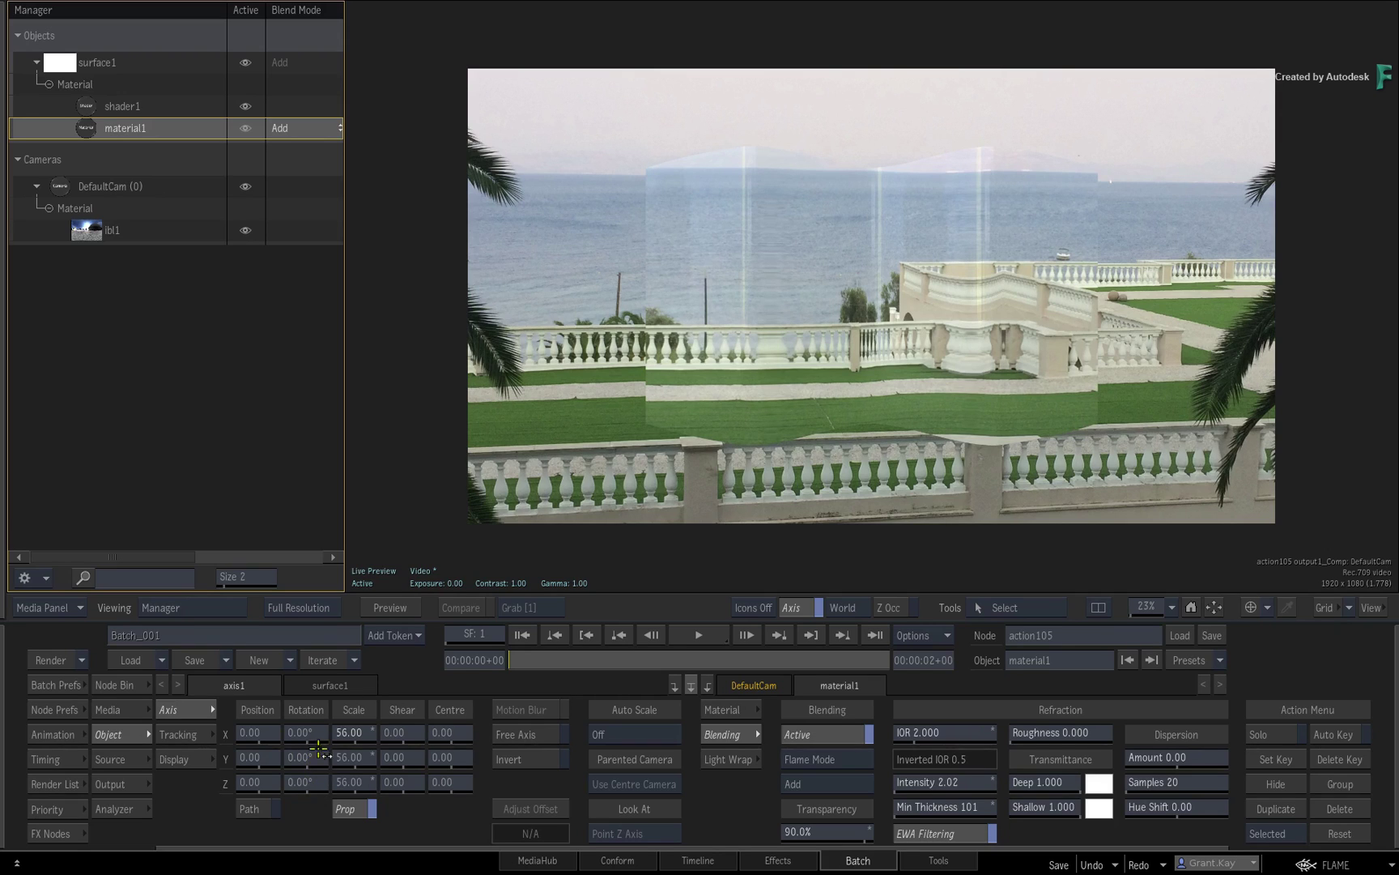
Step: Import the PBS_Cone model from the FBX models folder into the Action scene
left_click(371, 390)
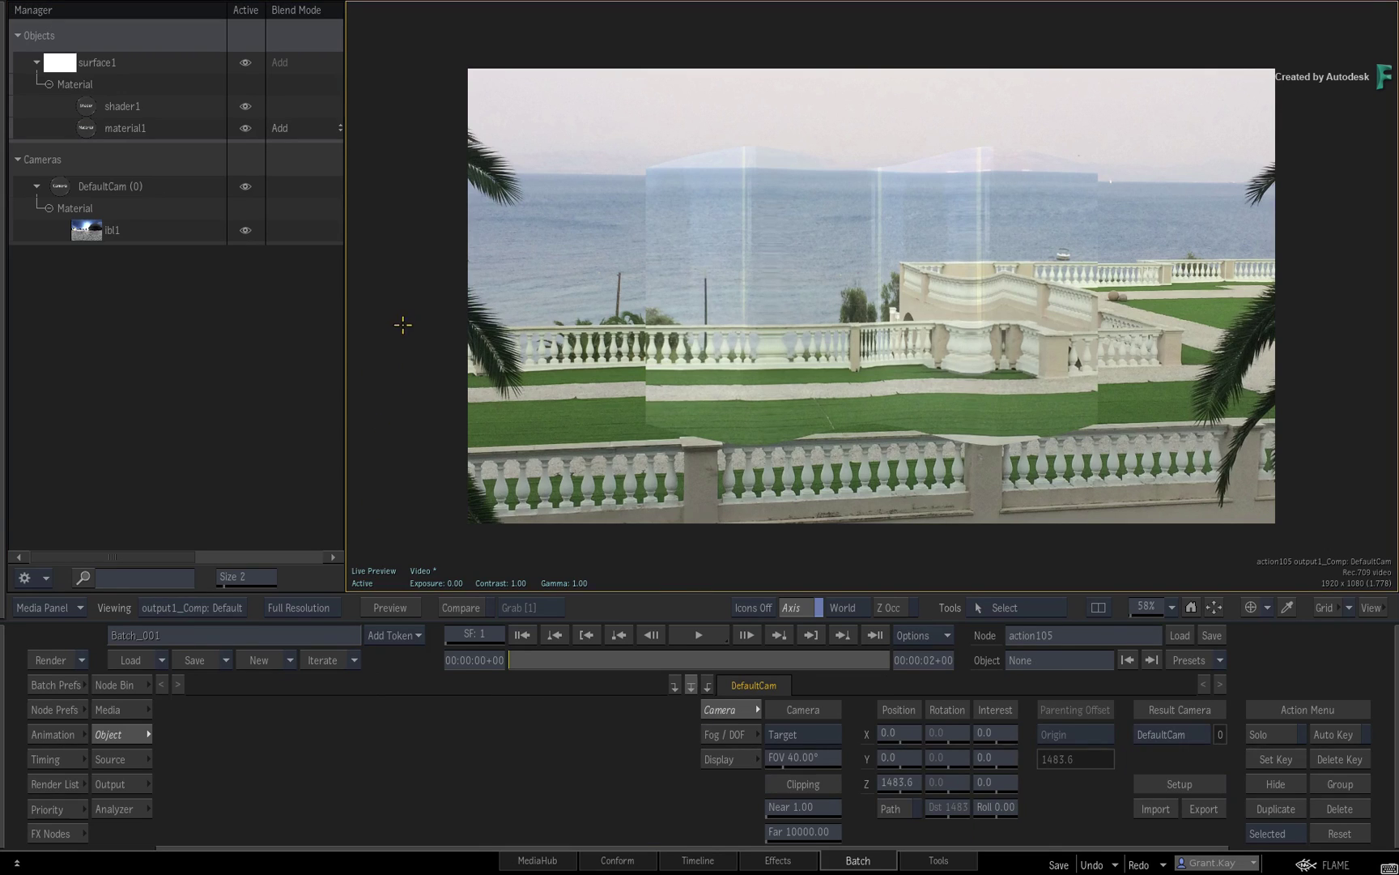
right_click(404, 322)
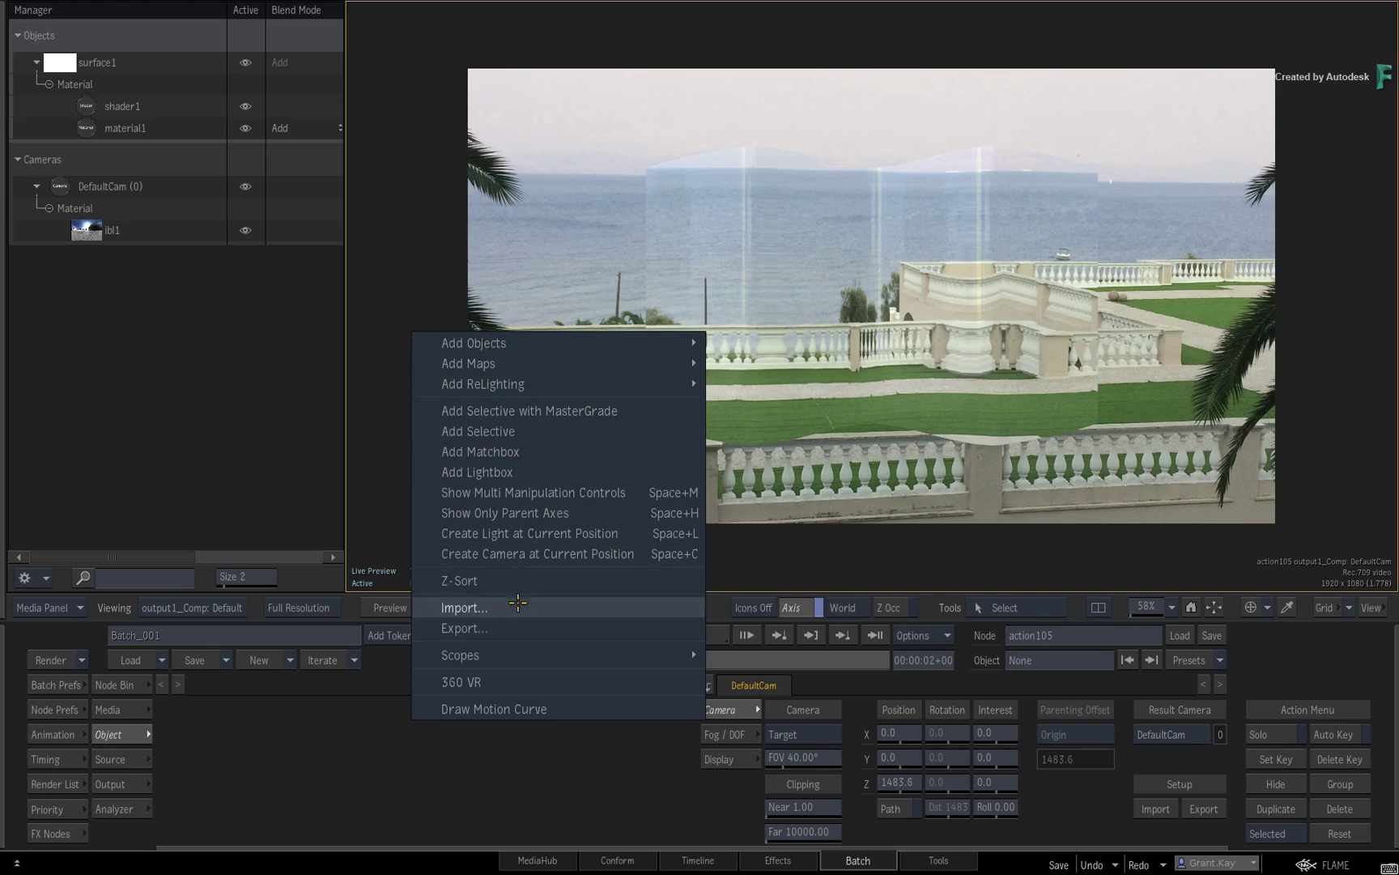
left_click(519, 607)
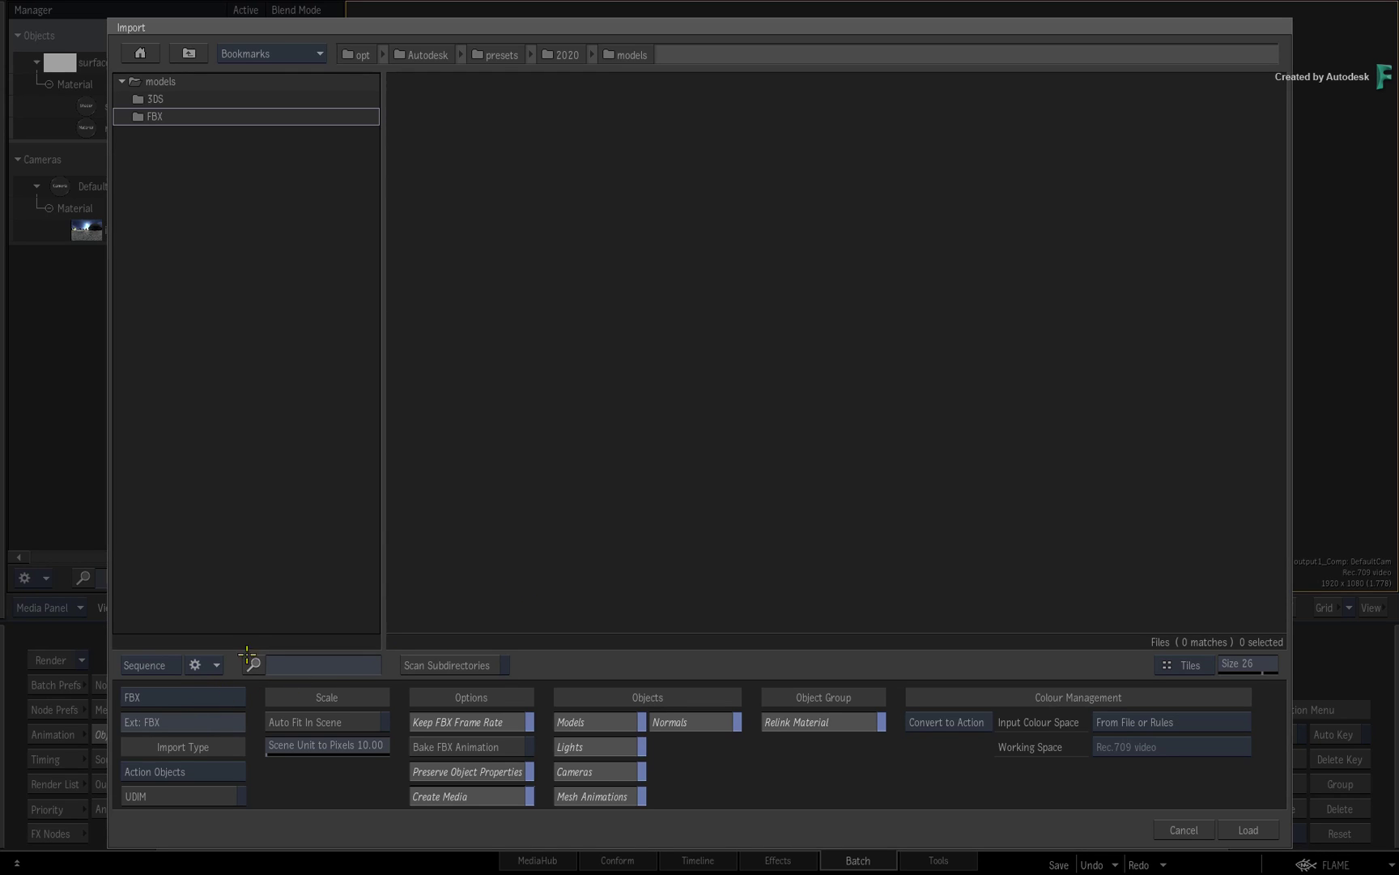
double_click(189, 116)
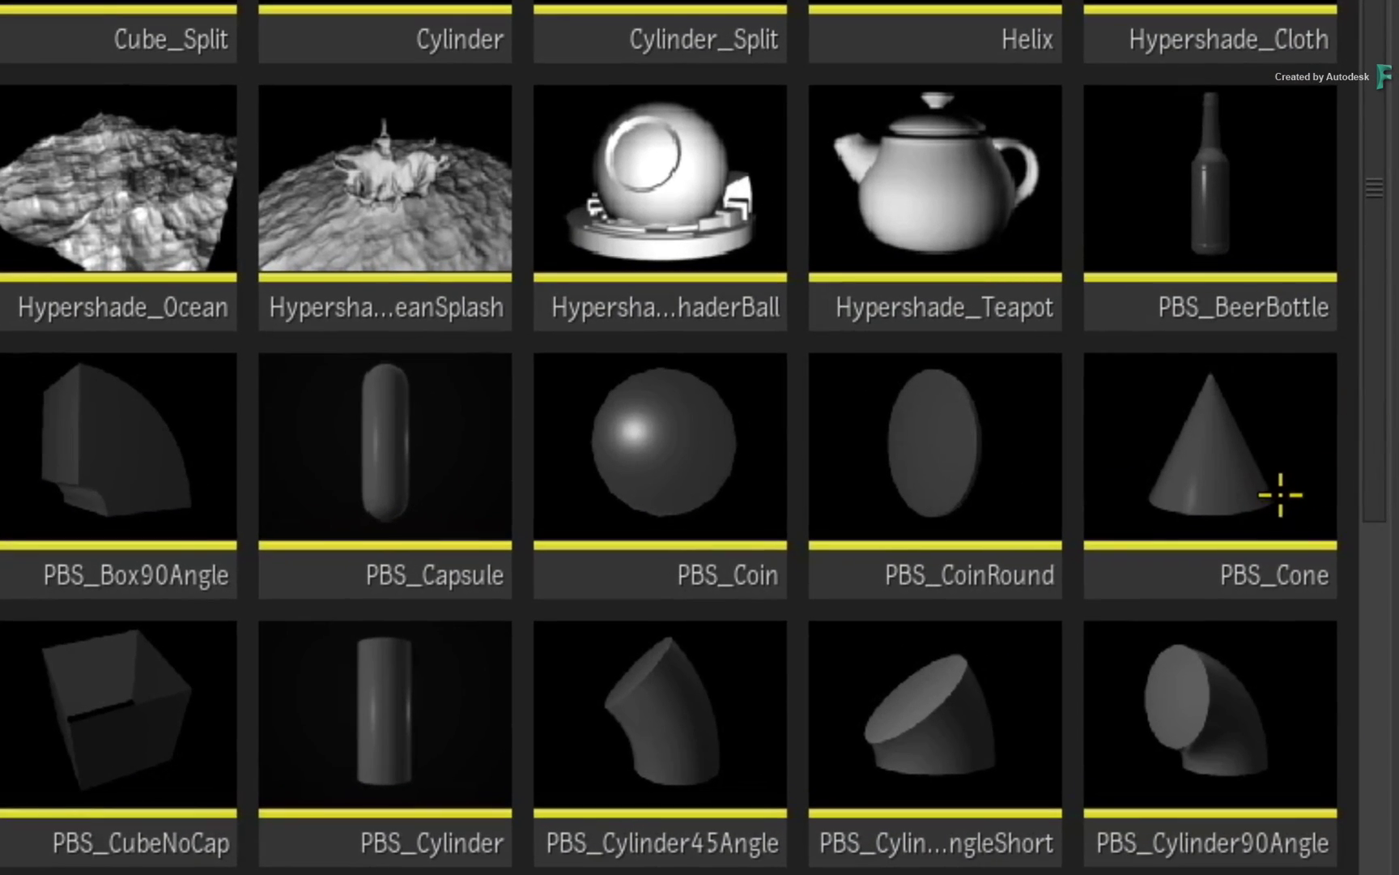
left_click(1221, 471)
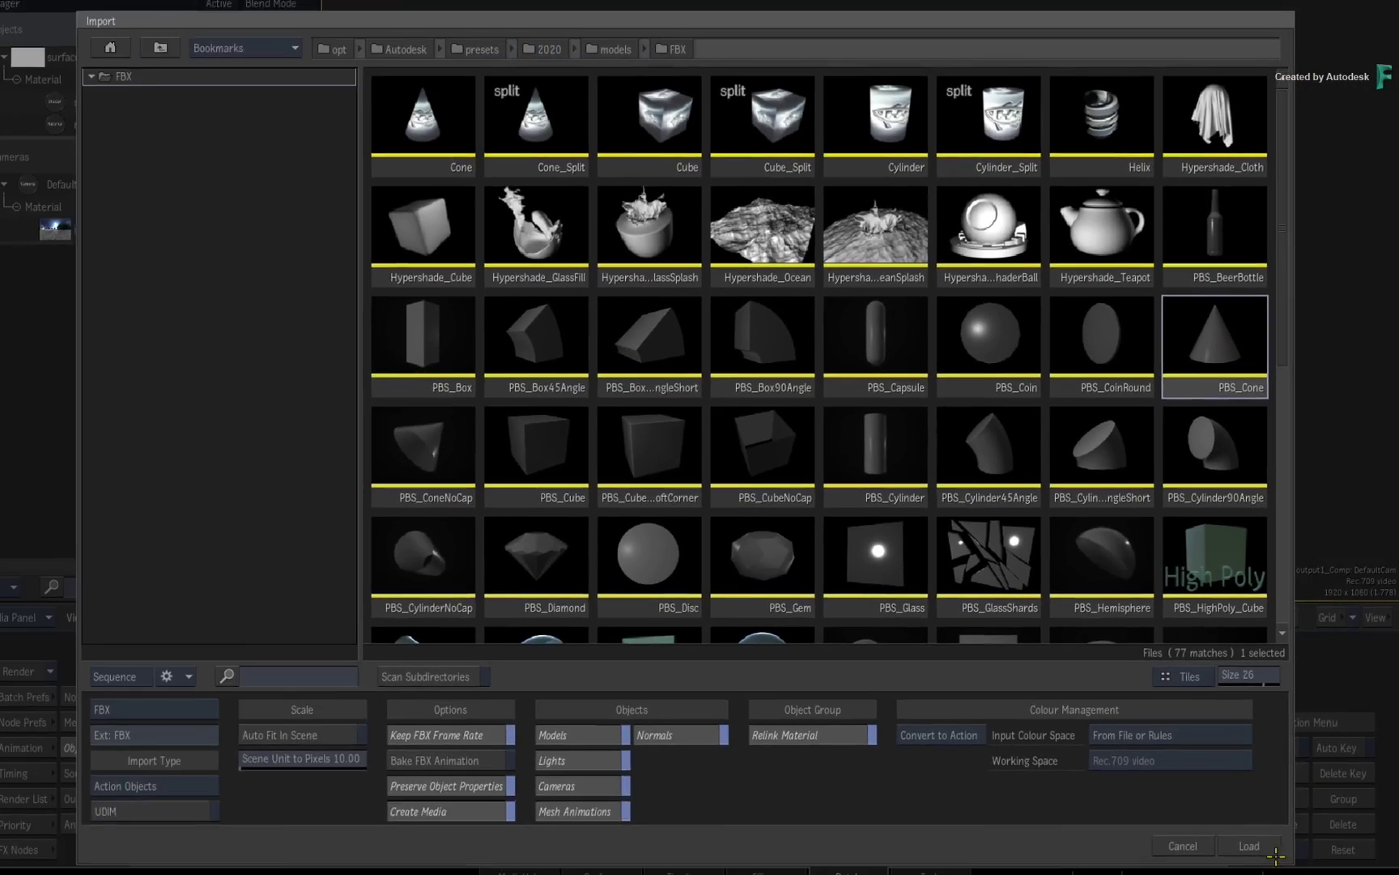
left_click(1267, 849)
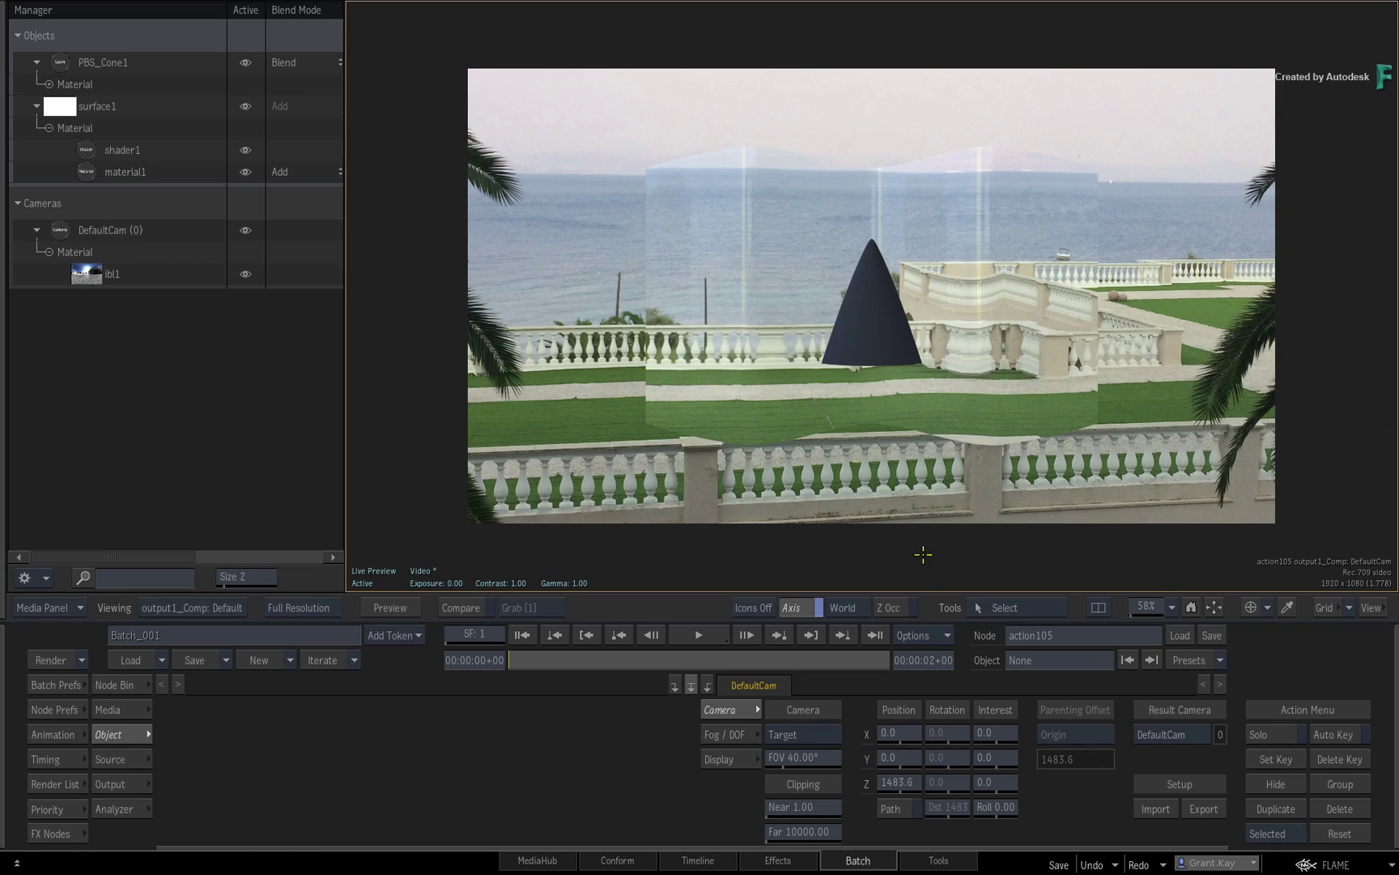
Step: Push PBS_Cone1 back to Z -429 and Z-sort the scene so it shows through
left_click(57, 63)
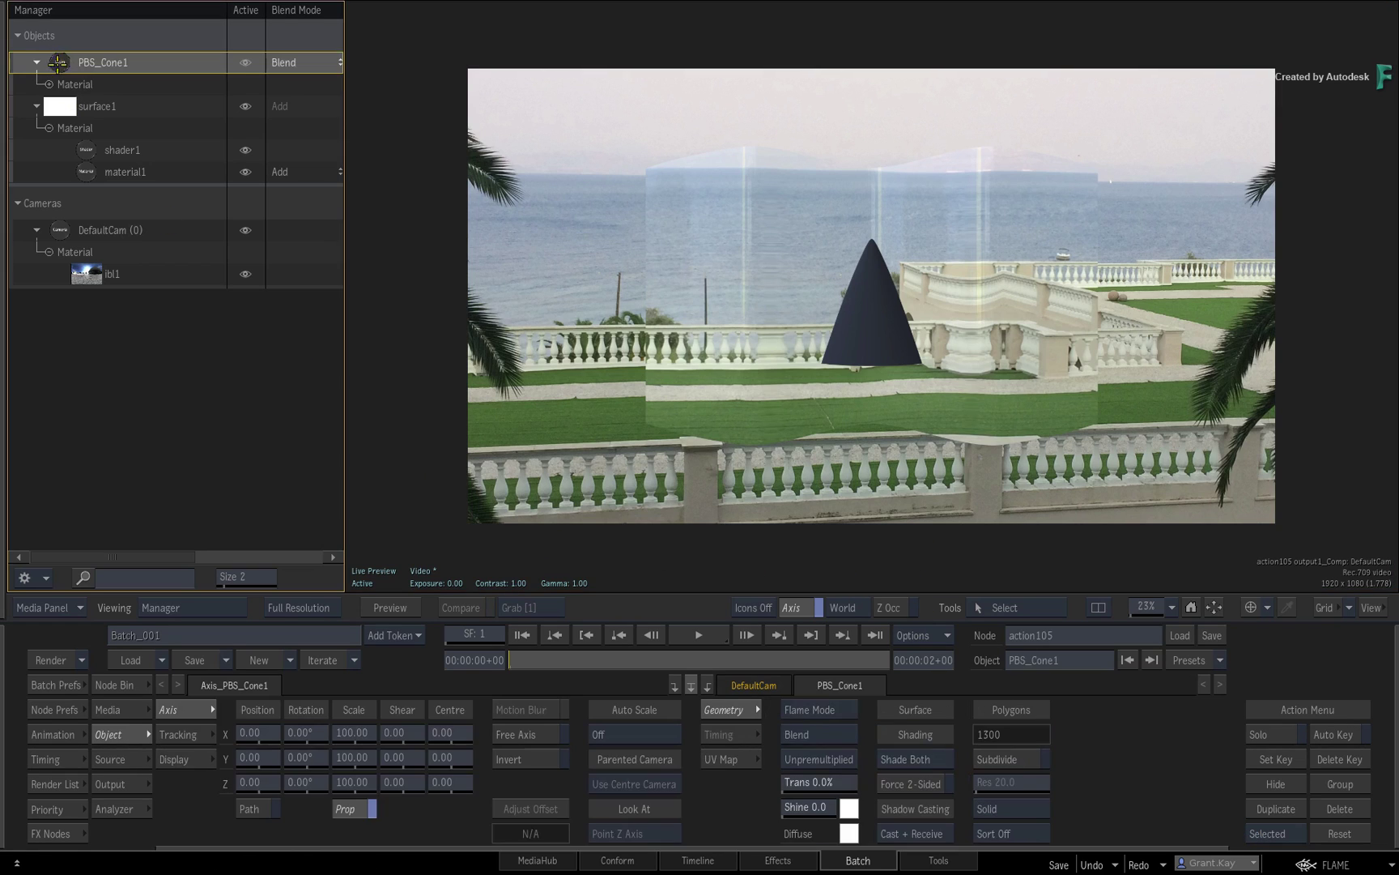
left_click_drag(271, 780, 174, 773)
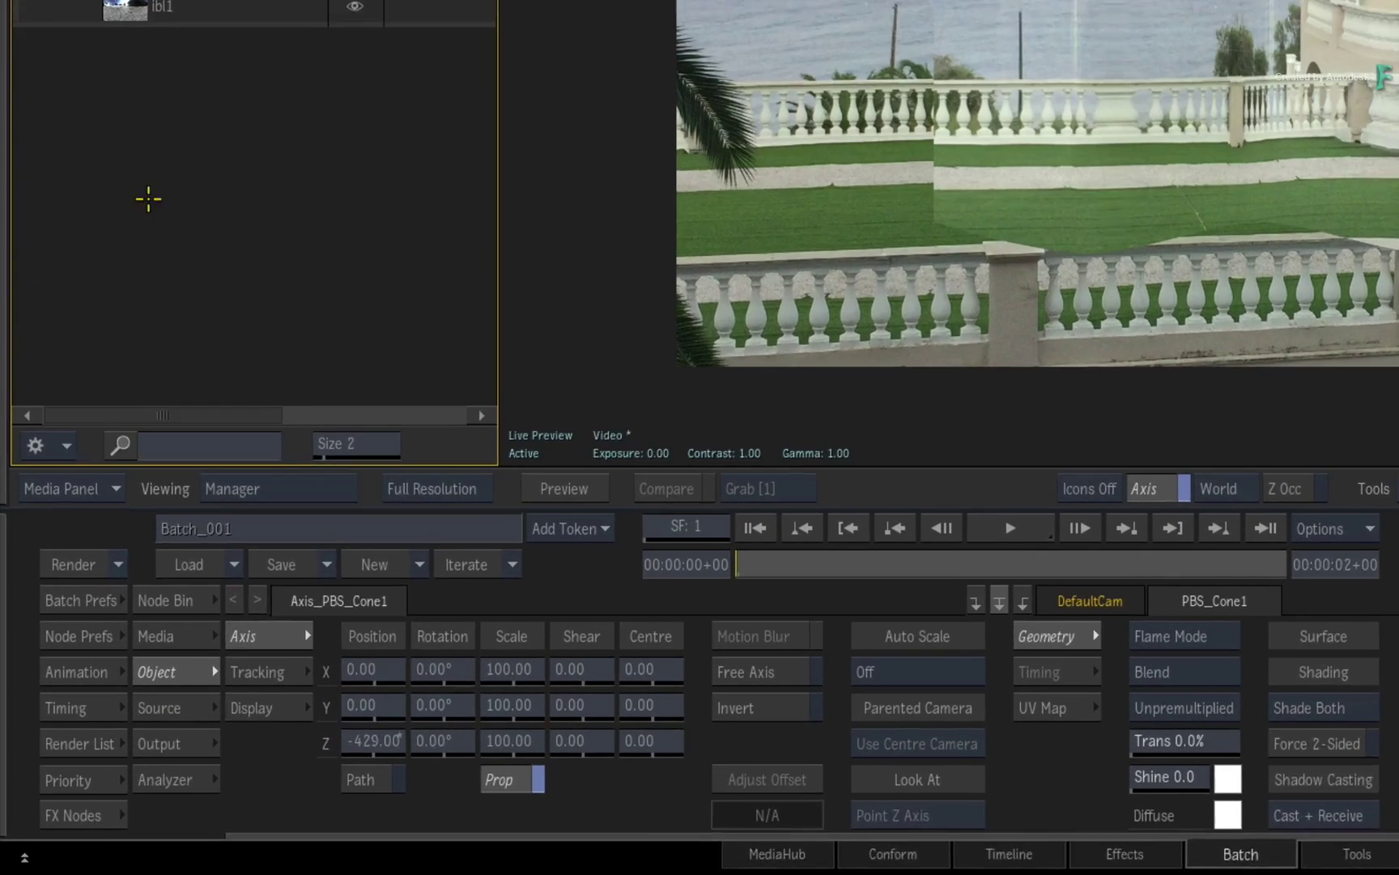
right_click(115, 405)
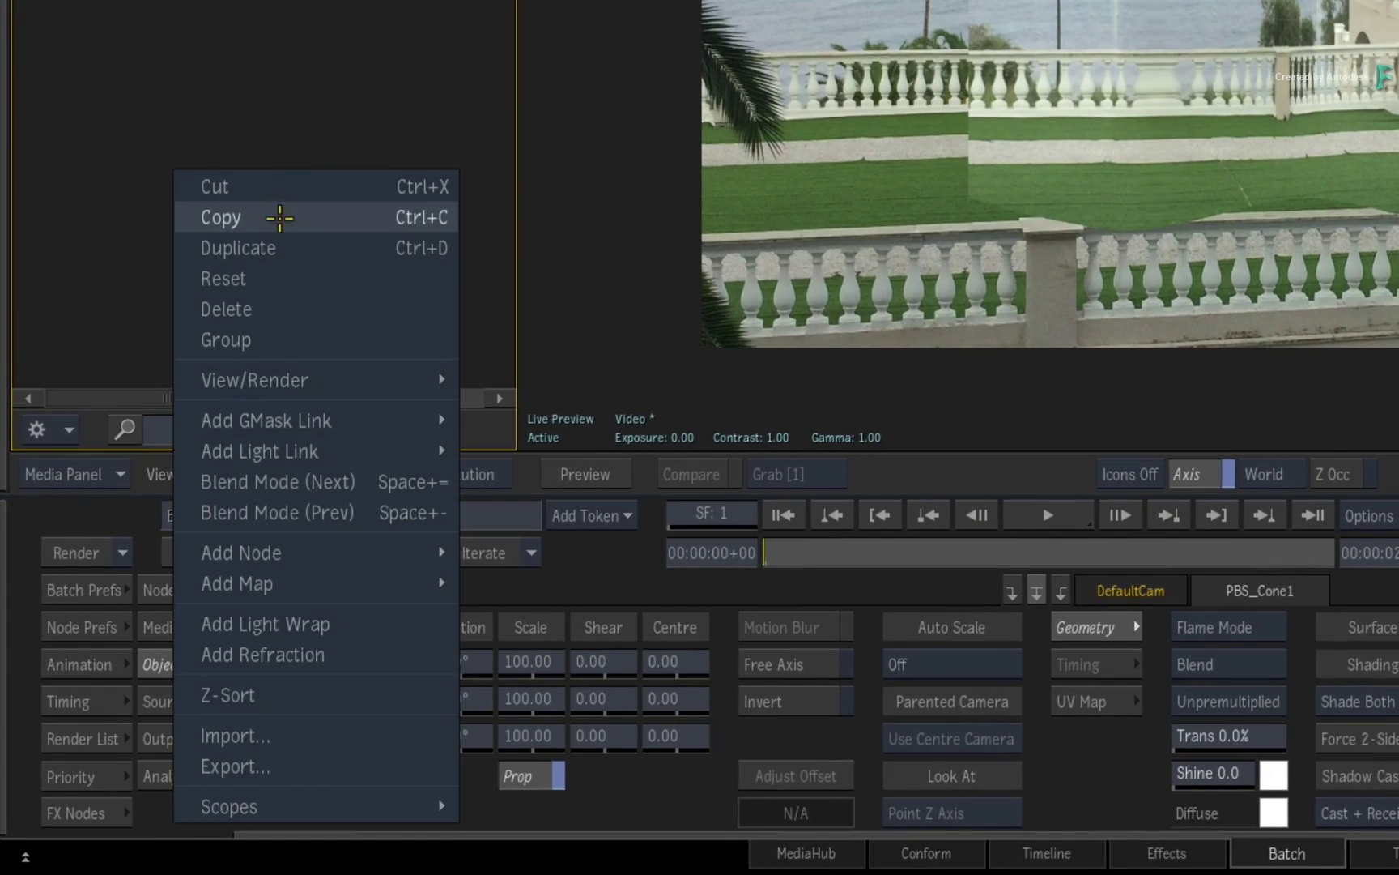
left_click(387, 695)
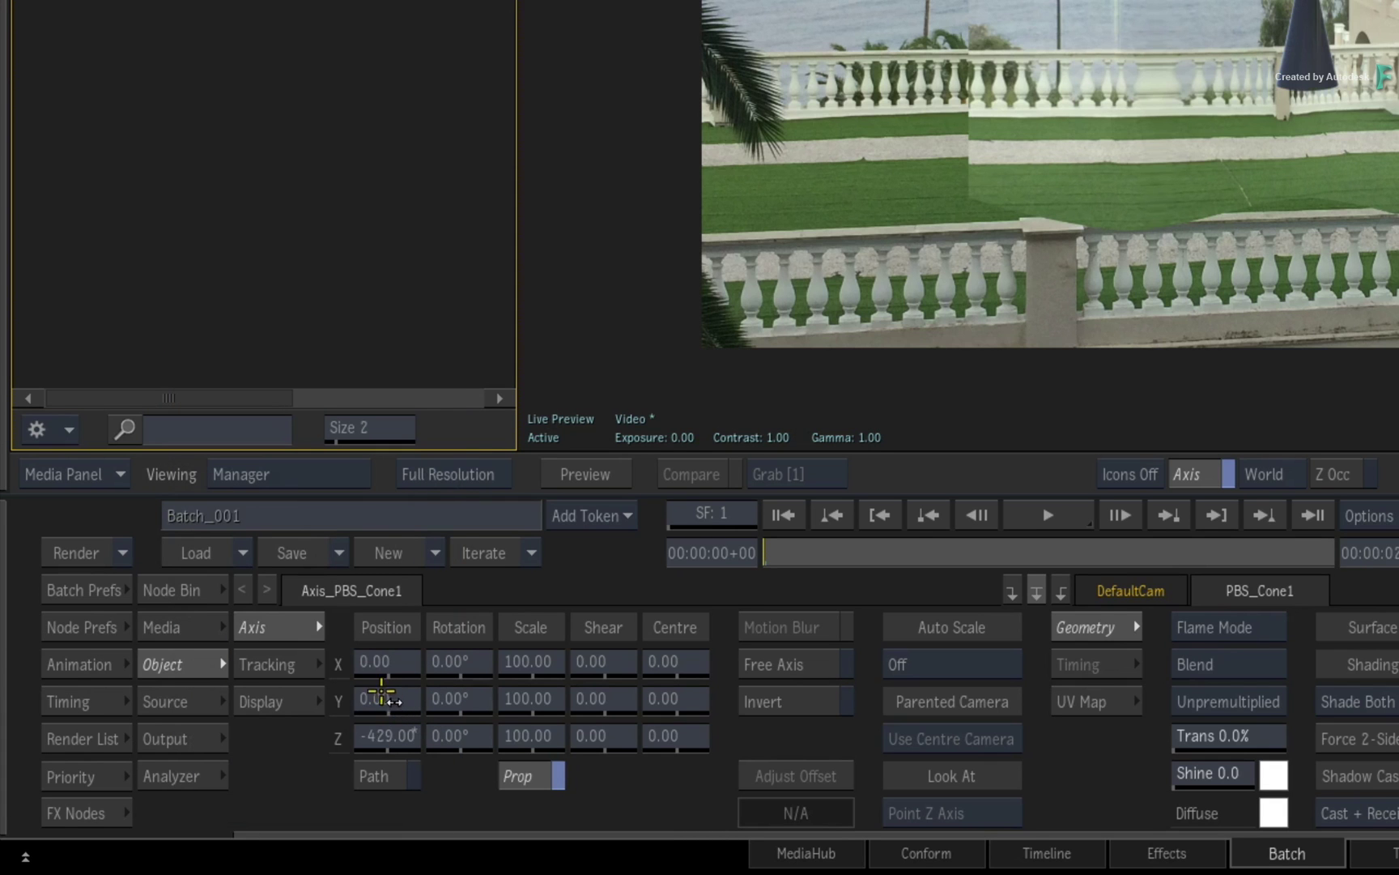
Step: Move the cone sideways to X position -80
right_click(127, 449)
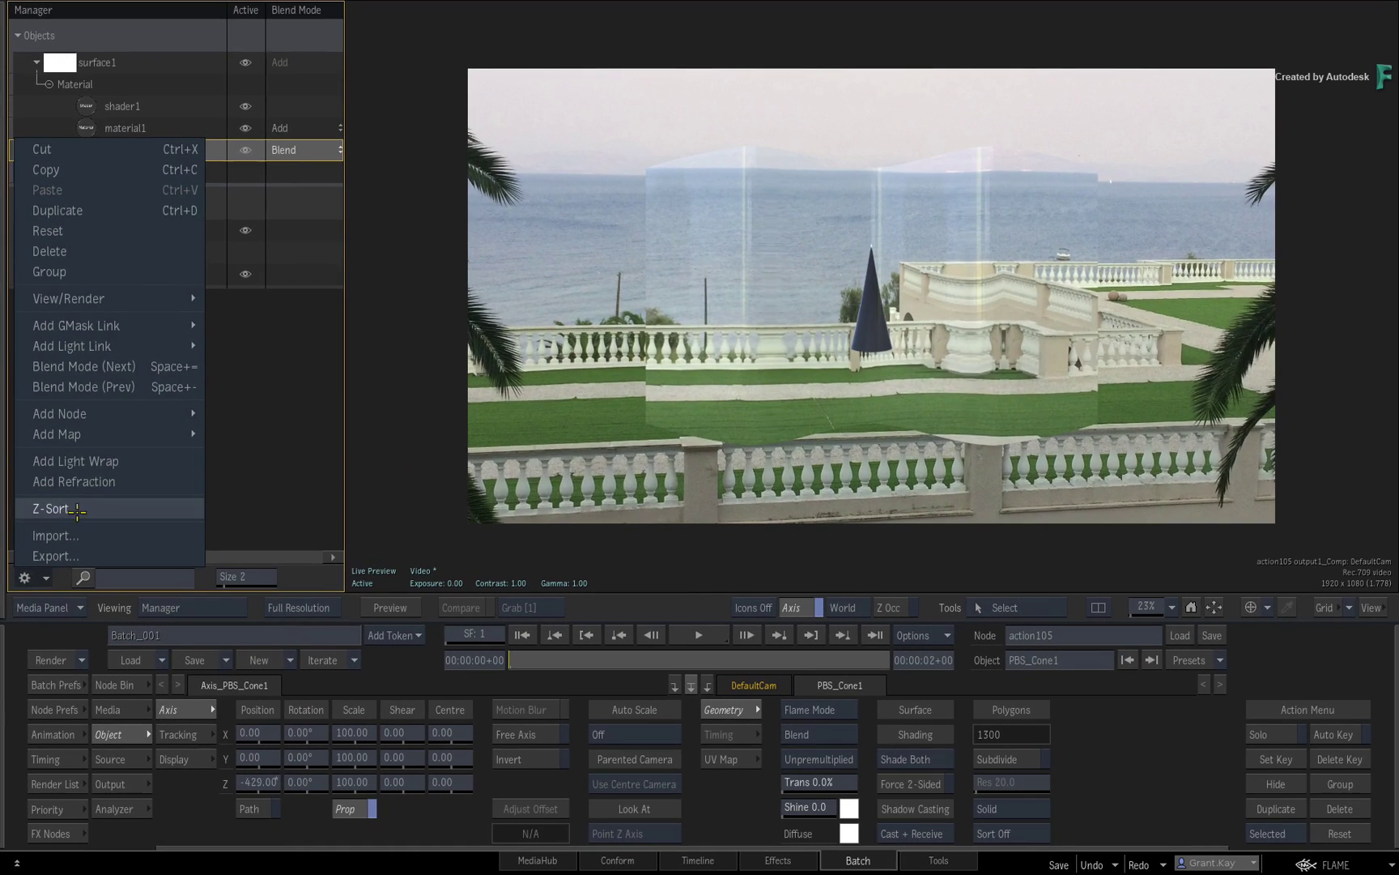
left_click(264, 490)
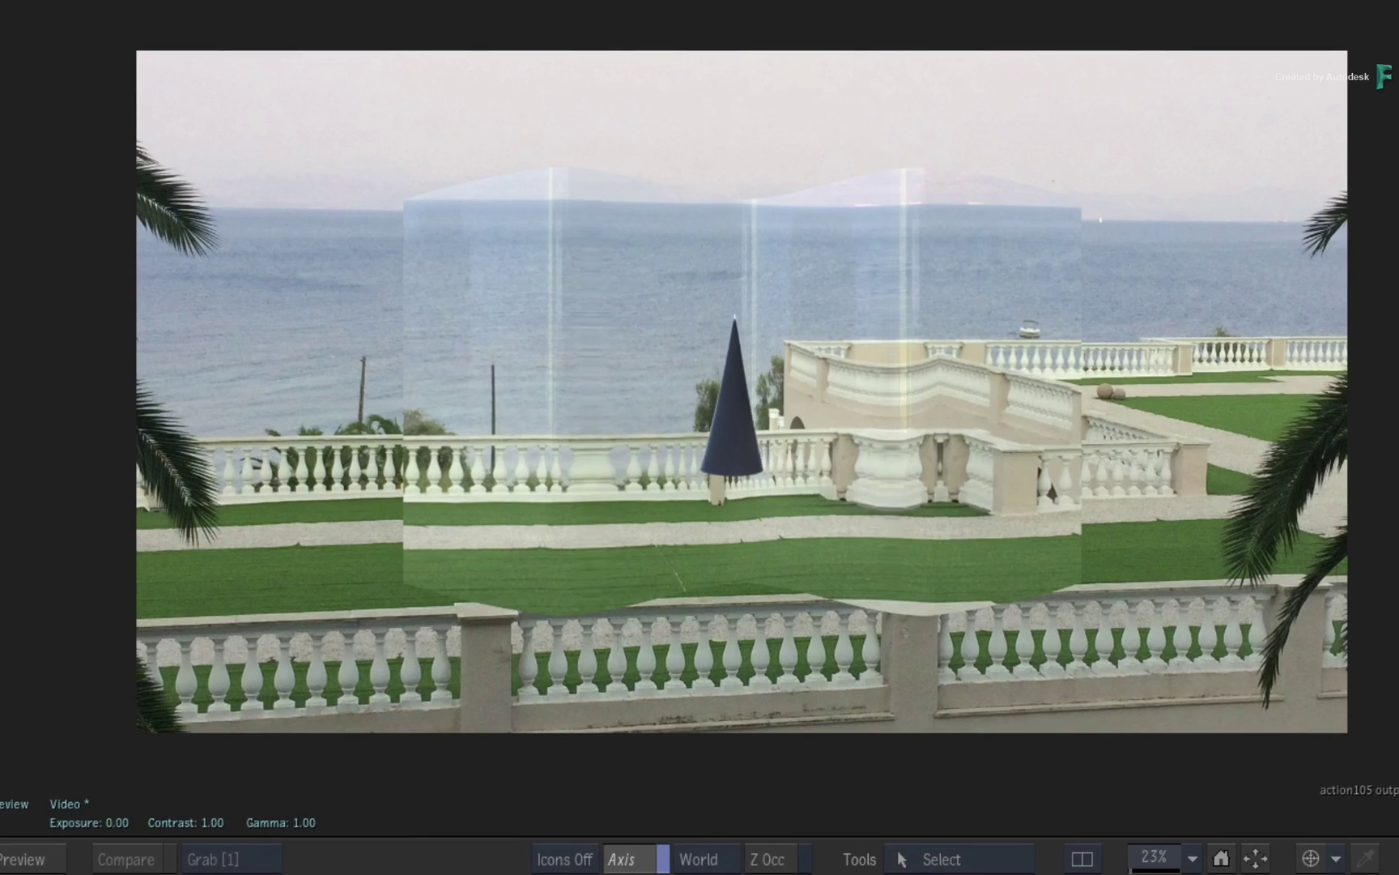
left_click_drag(340, 746, 405, 747)
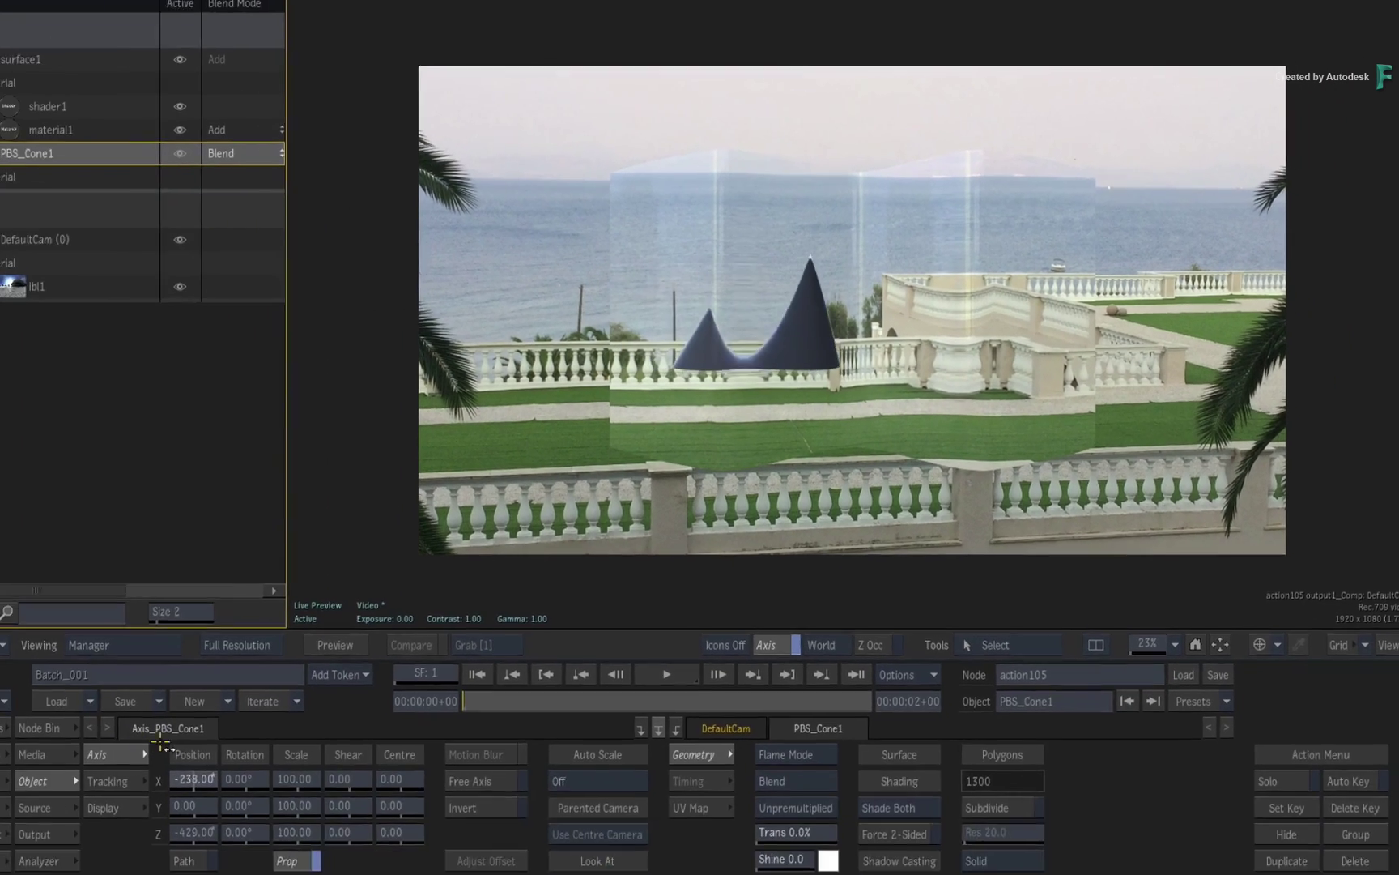
left_click_drag(161, 744, 332, 835)
Step: Scale the cone up to 157 and move it far left to X -938
left_click_drag(366, 733, 411, 733)
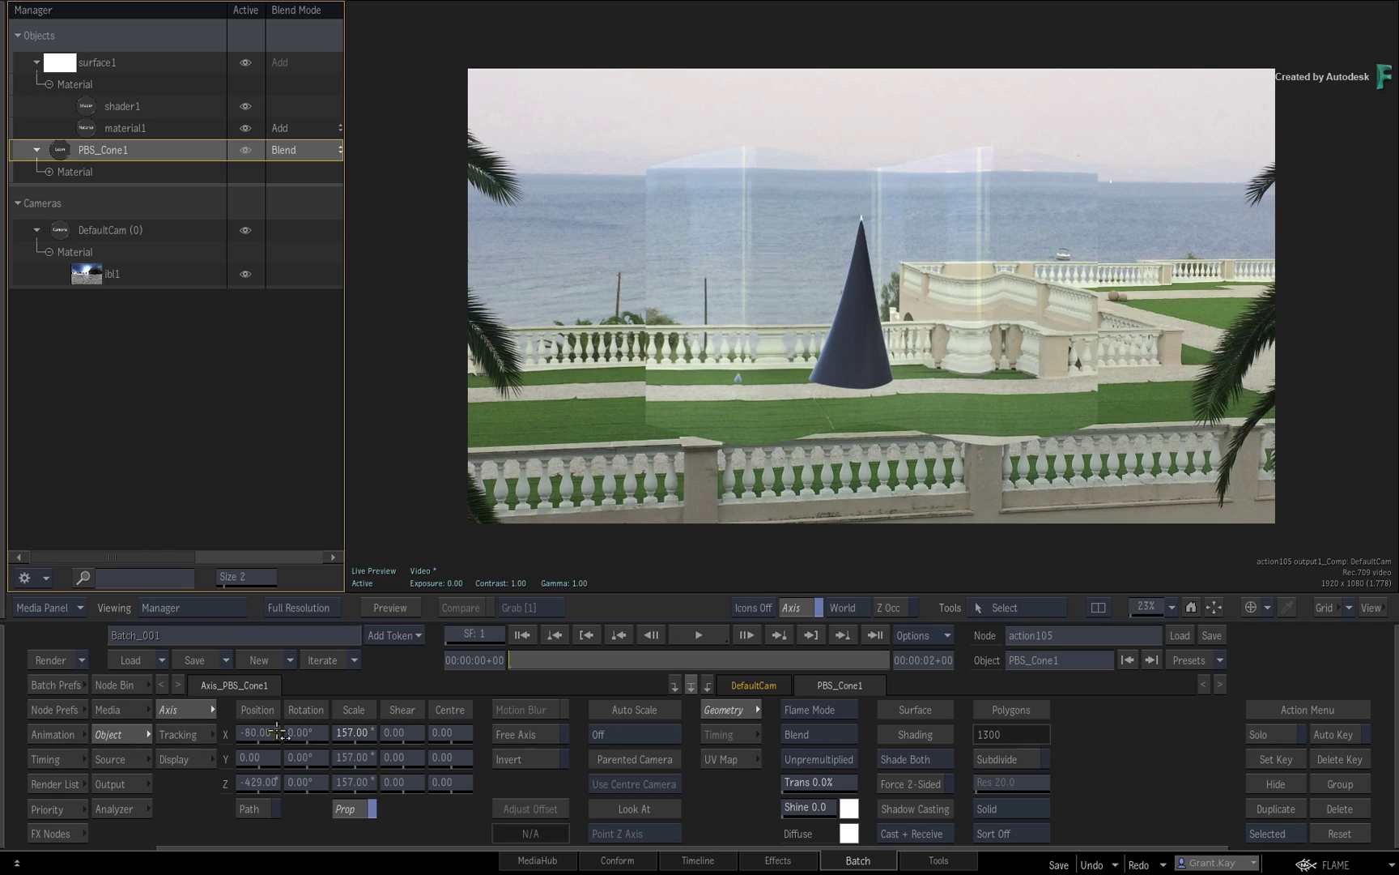
left_click_drag(263, 733, 6, 713)
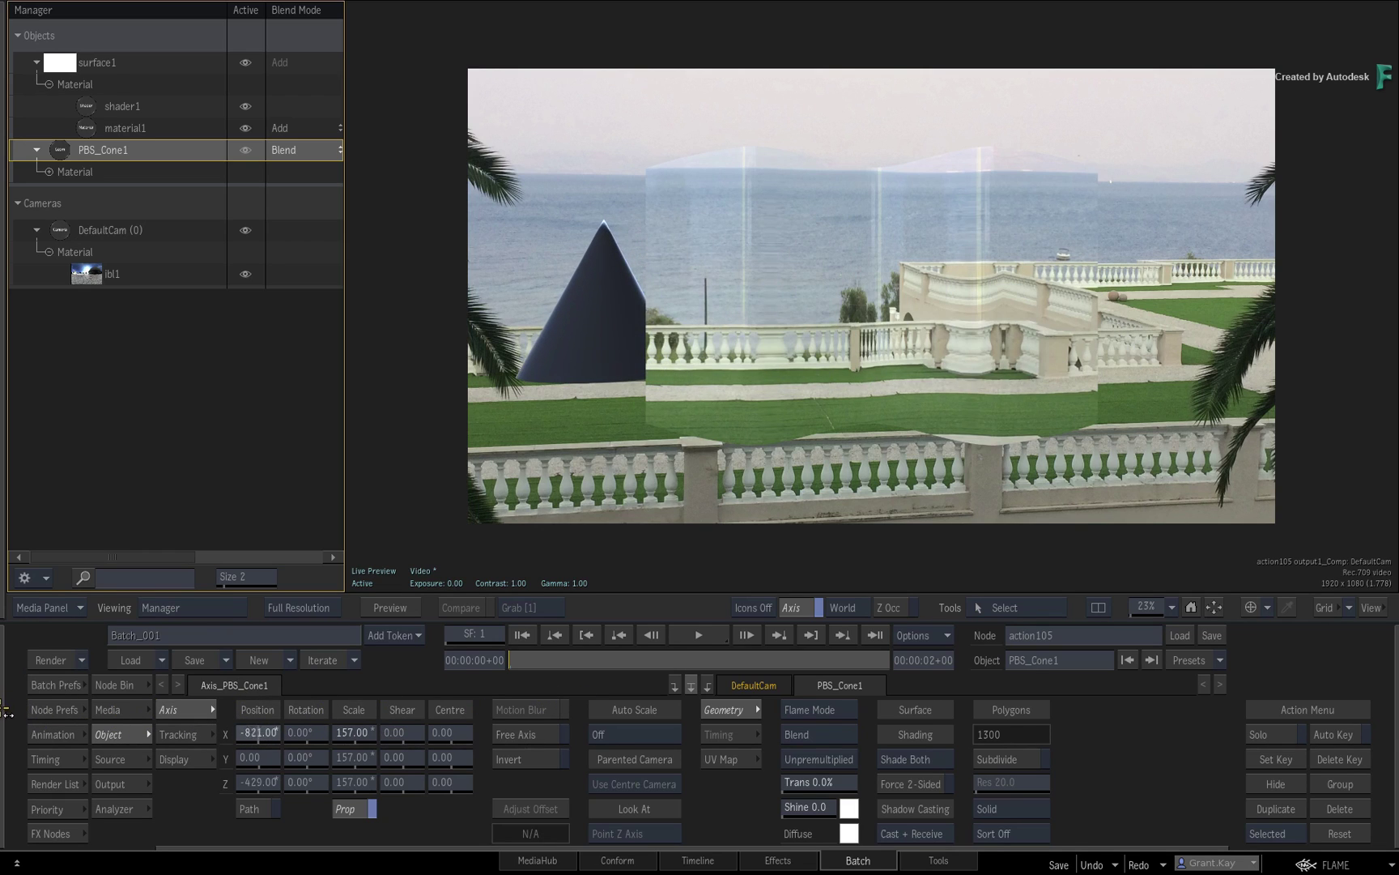
left_click_drag(267, 734, 207, 734)
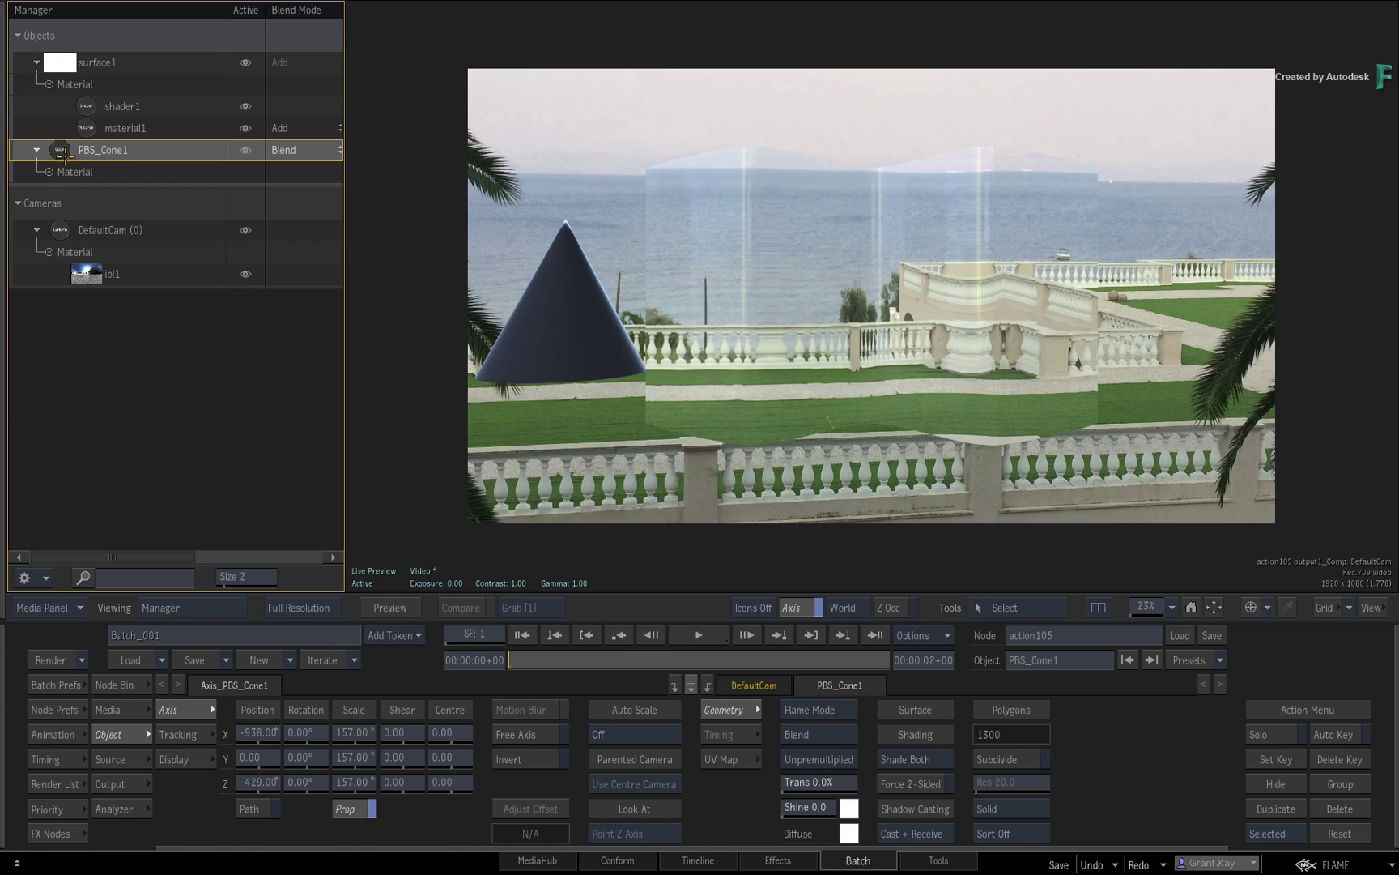
Step: Set the cone to Sort All and make its Cone2 material 86% transparent
left_click(1024, 830)
left_click(1012, 797)
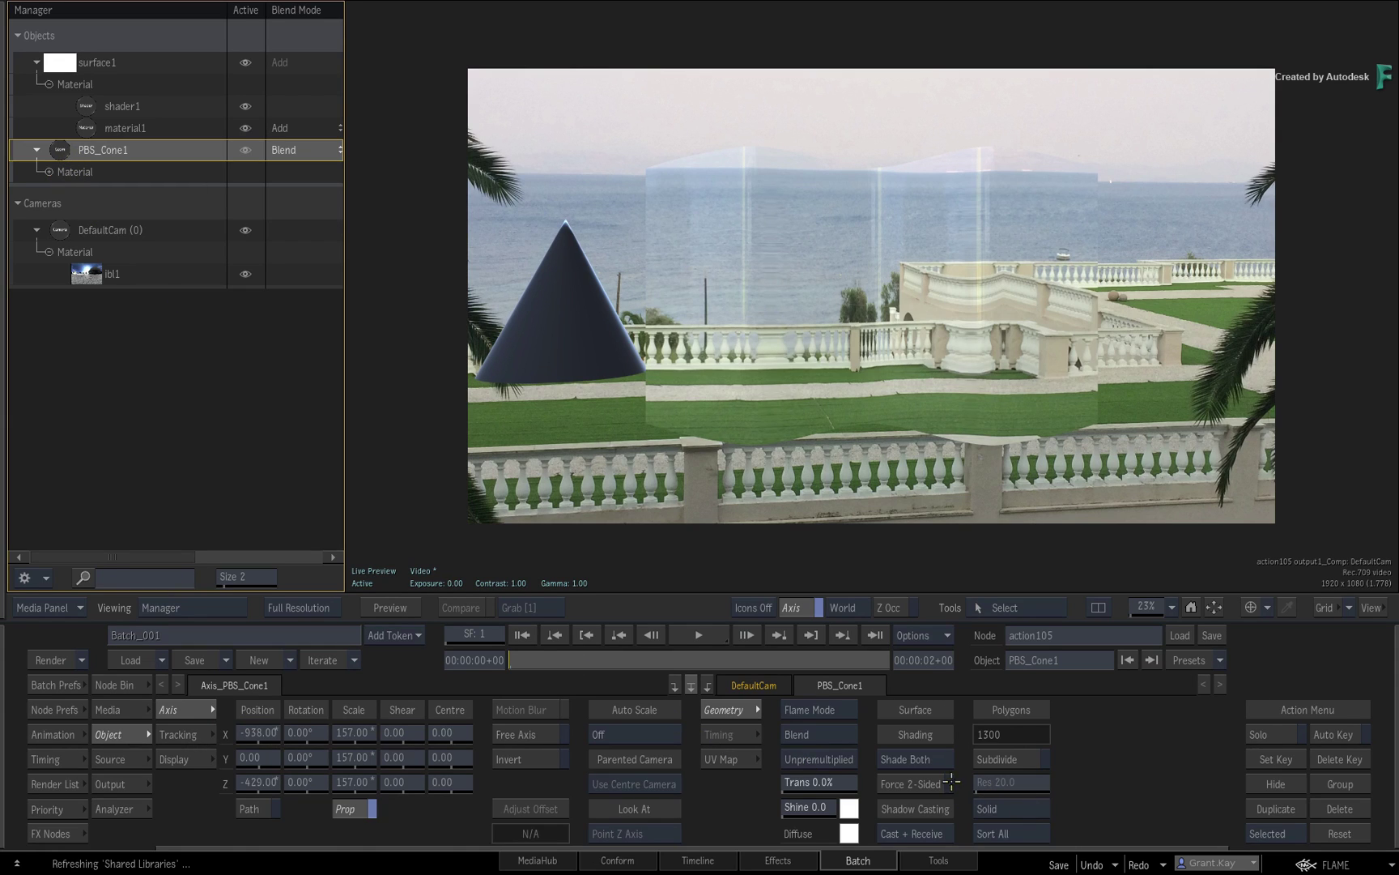
left_click(49, 171)
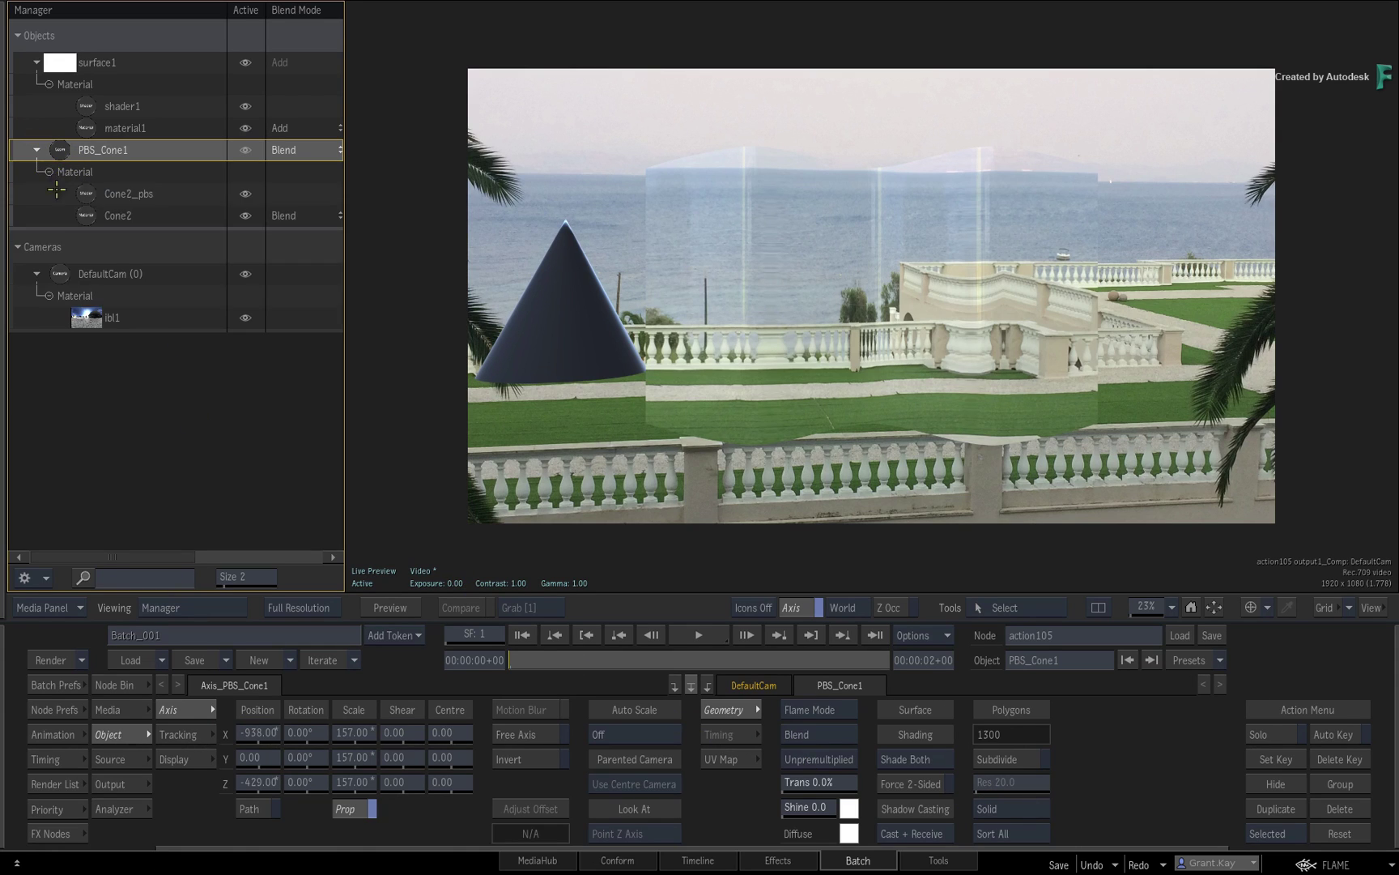
left_click(100, 213)
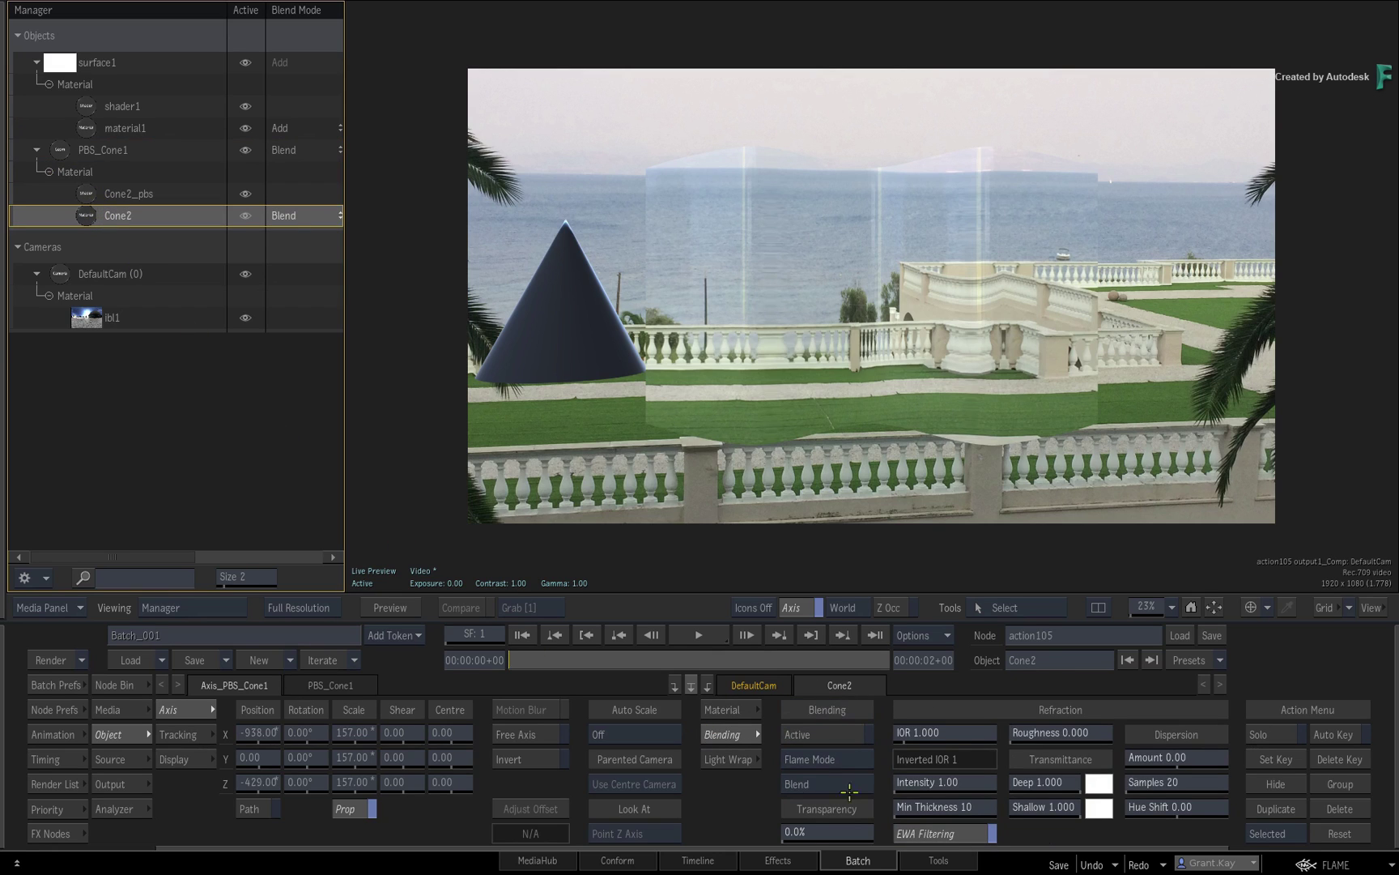
left_click_drag(816, 828, 876, 825)
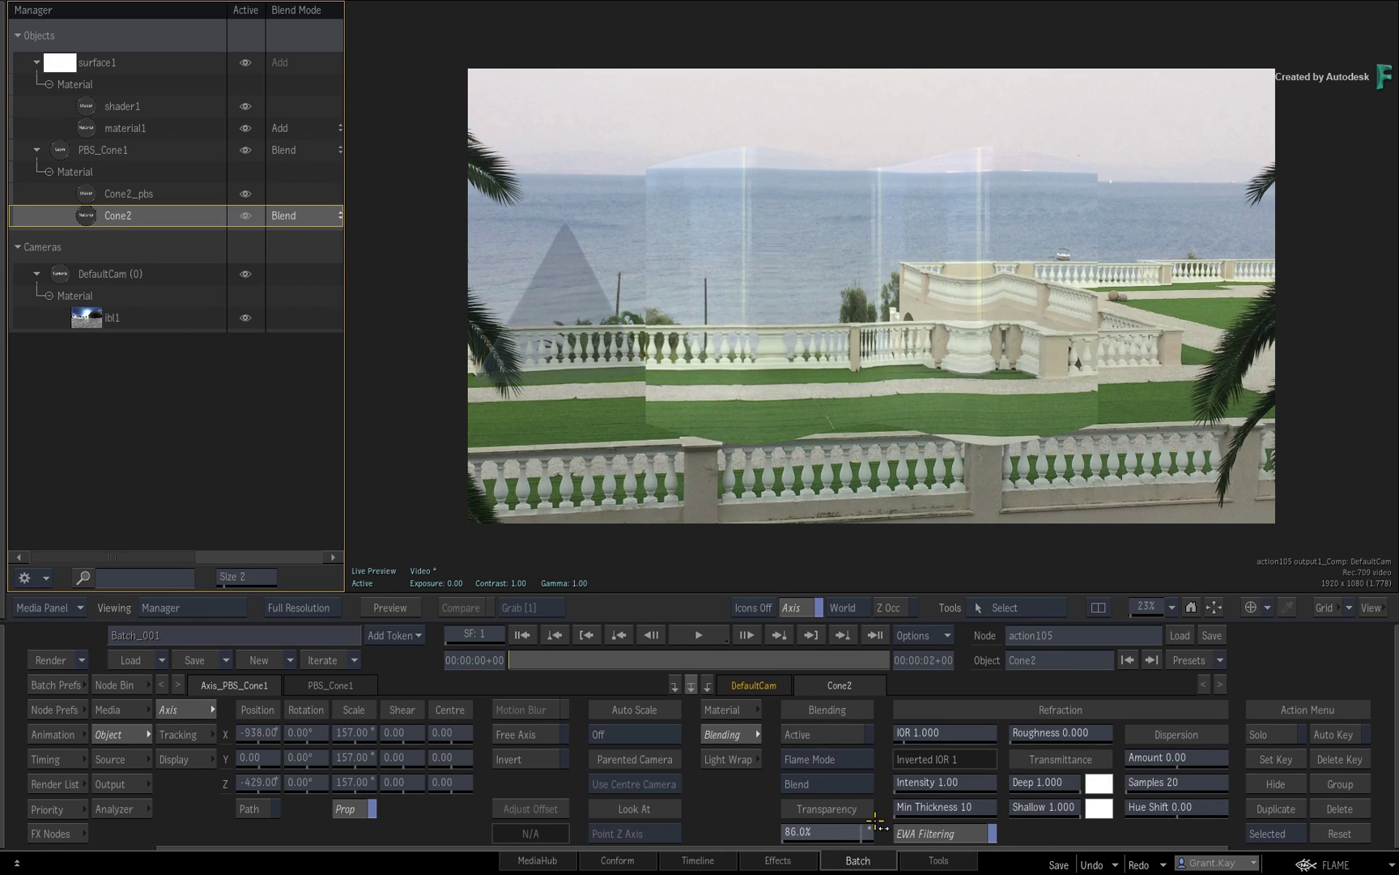
Step: Give the cone's glass material an IOR of 1.5 and tilt PBS_Cone1 to 11° on X
left_click(981, 734)
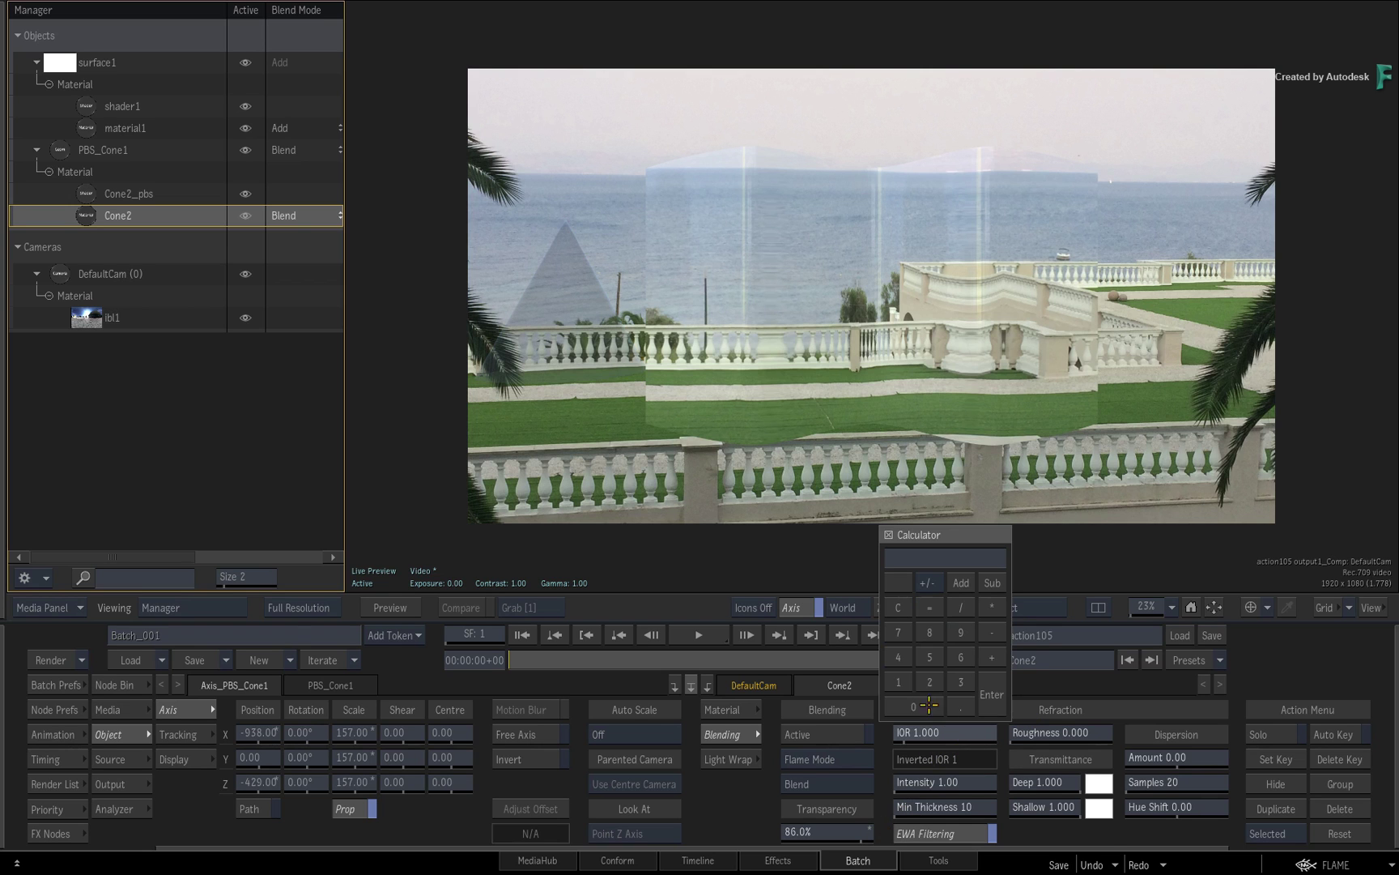
left_click(979, 684)
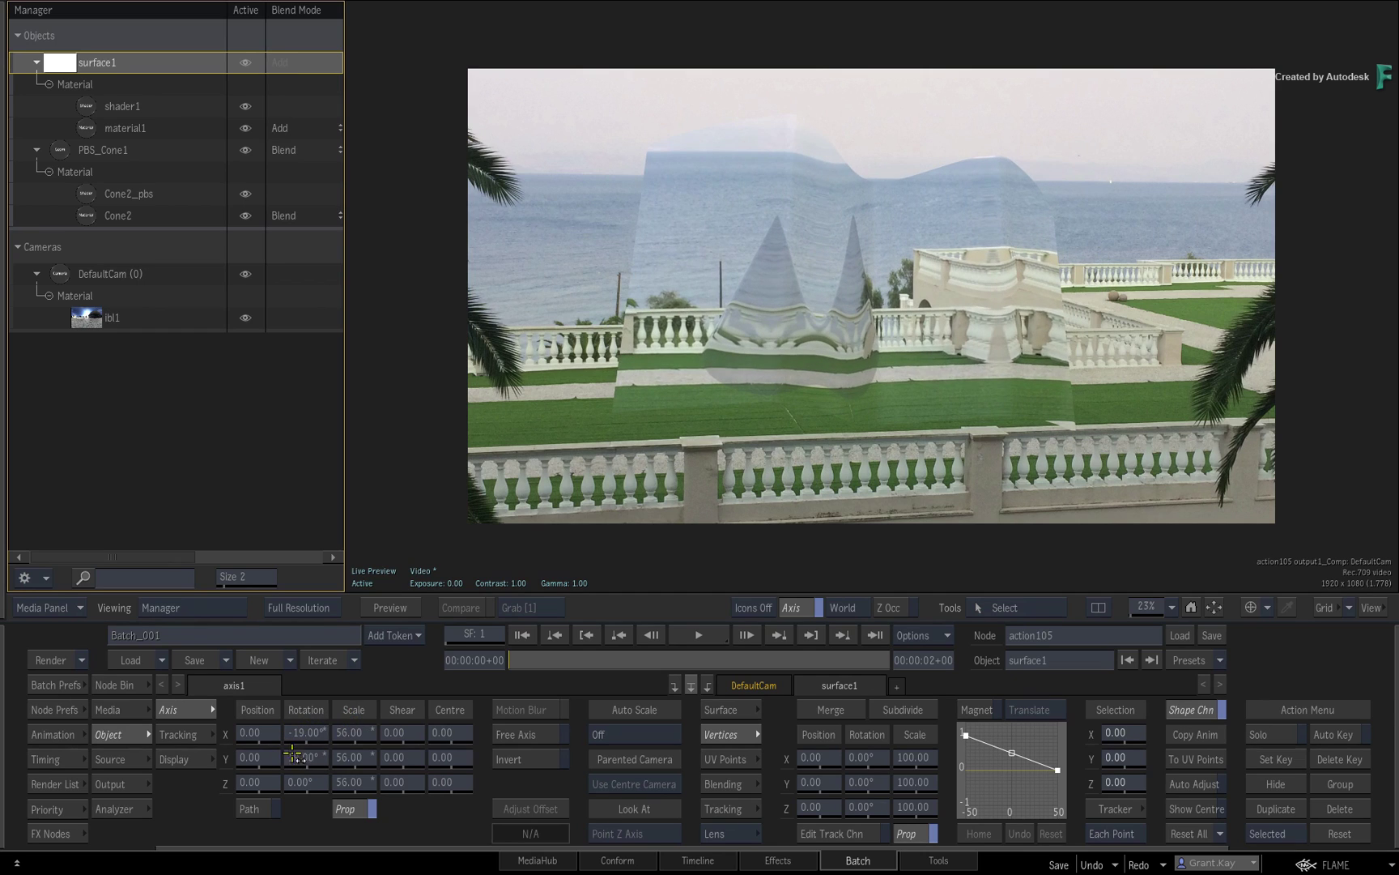
left_click(63, 155)
left_click_drag(315, 733, 801, 710)
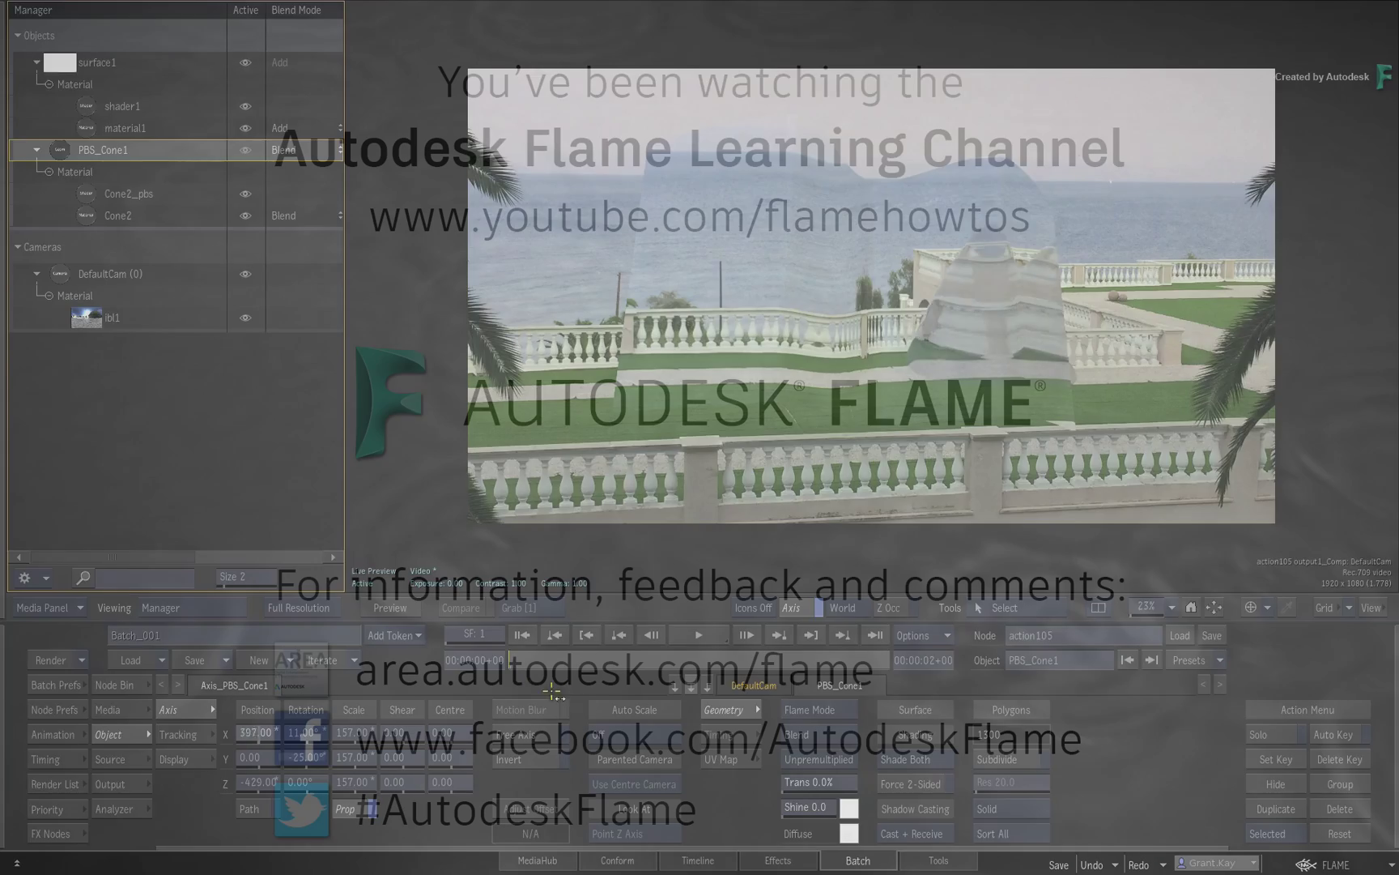